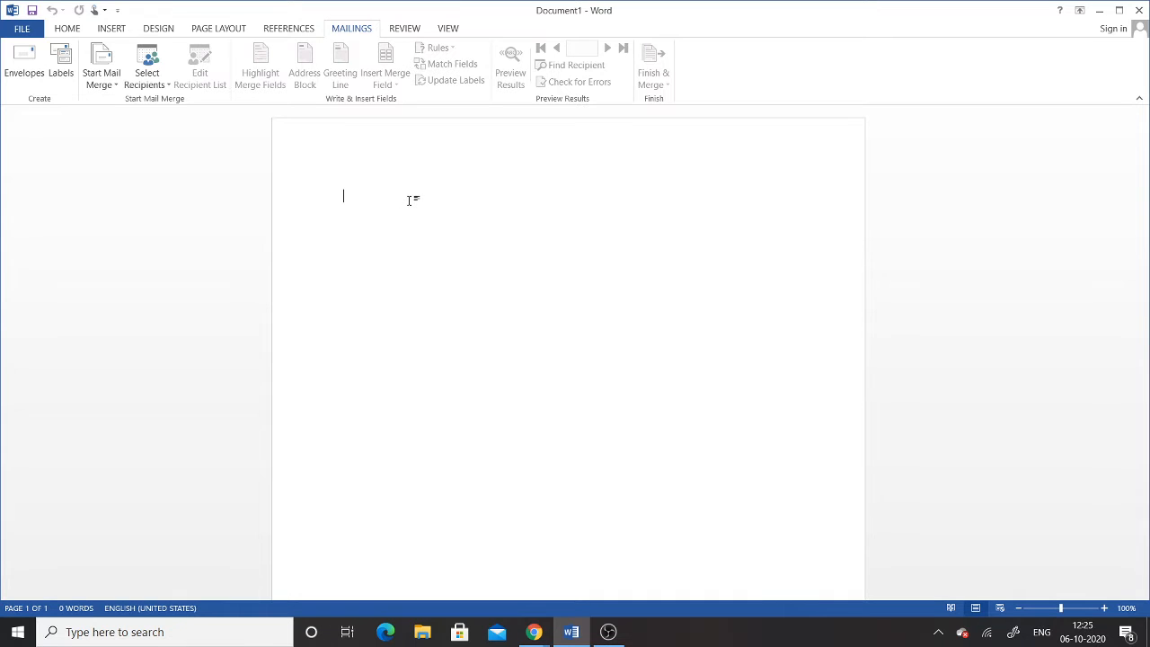
Step: Dismiss the mail merge type list, admit the first waiting person in Google Meet, and return to Word
left_click(113, 85)
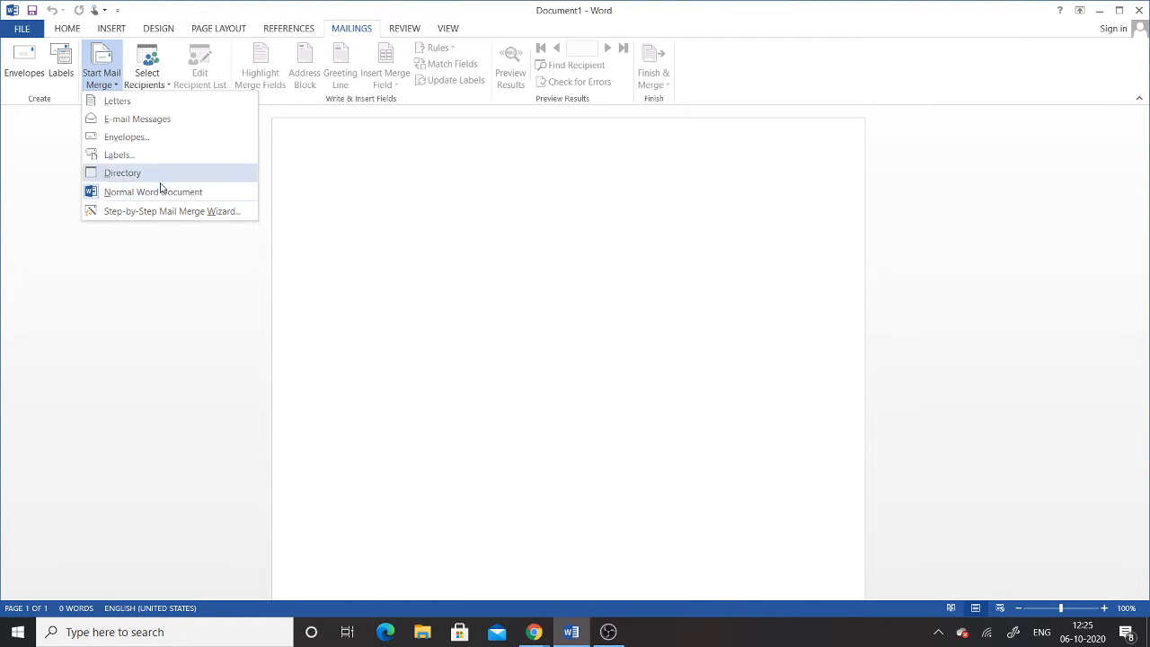
left_click(432, 213)
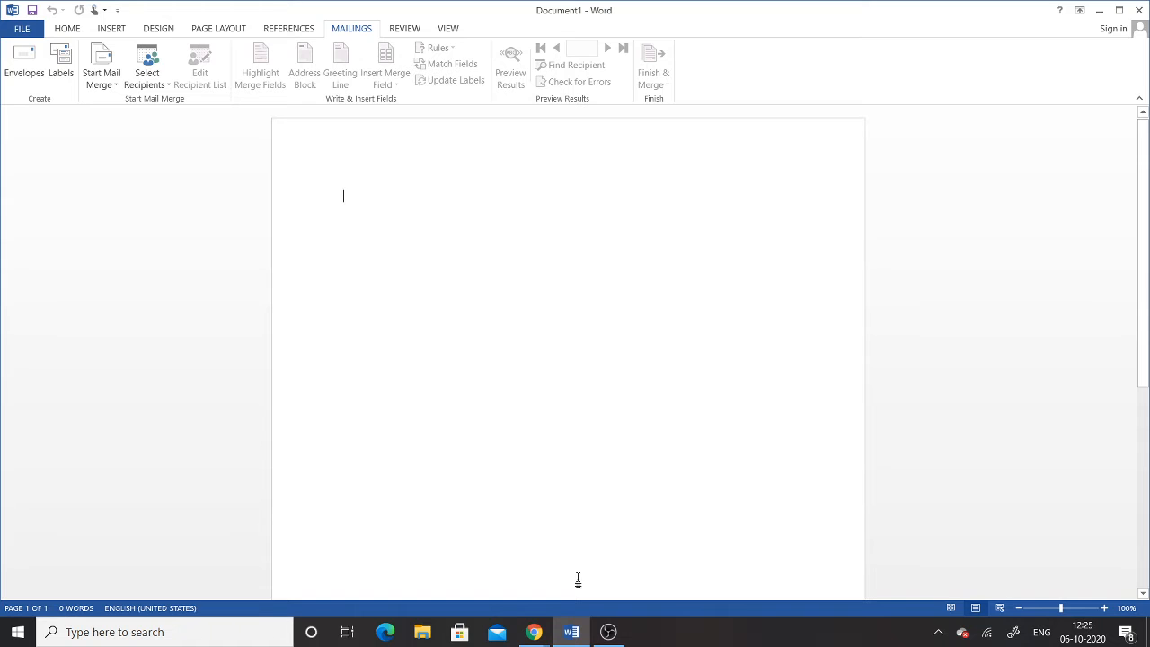
left_click(535, 632)
left_click(482, 583)
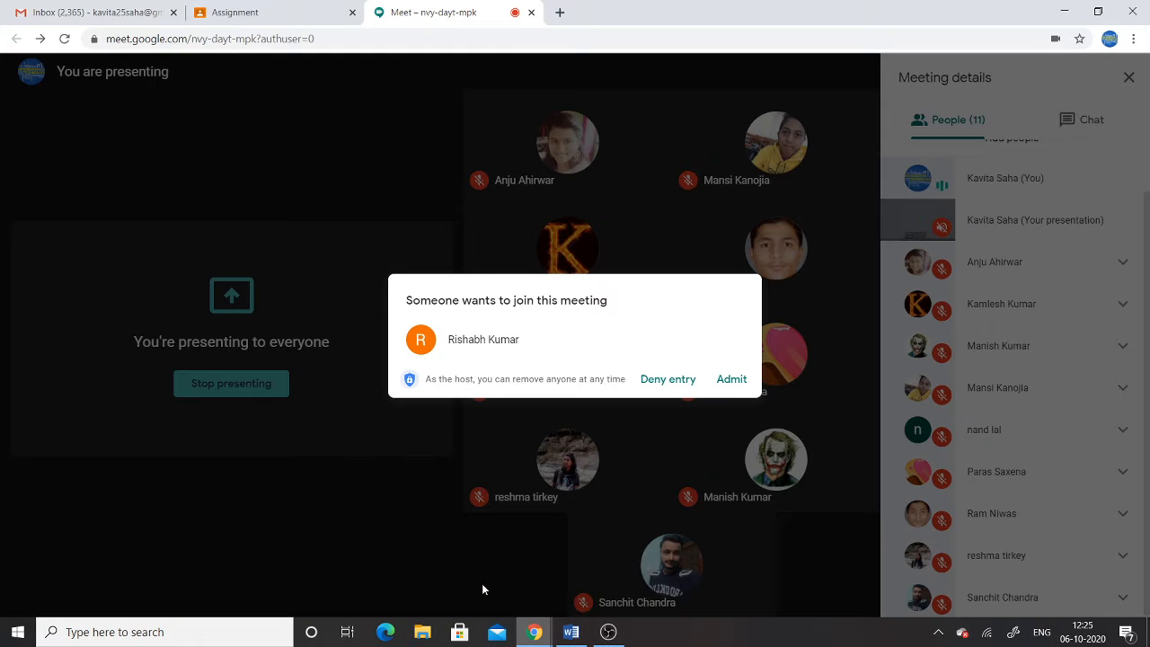
left_click(732, 379)
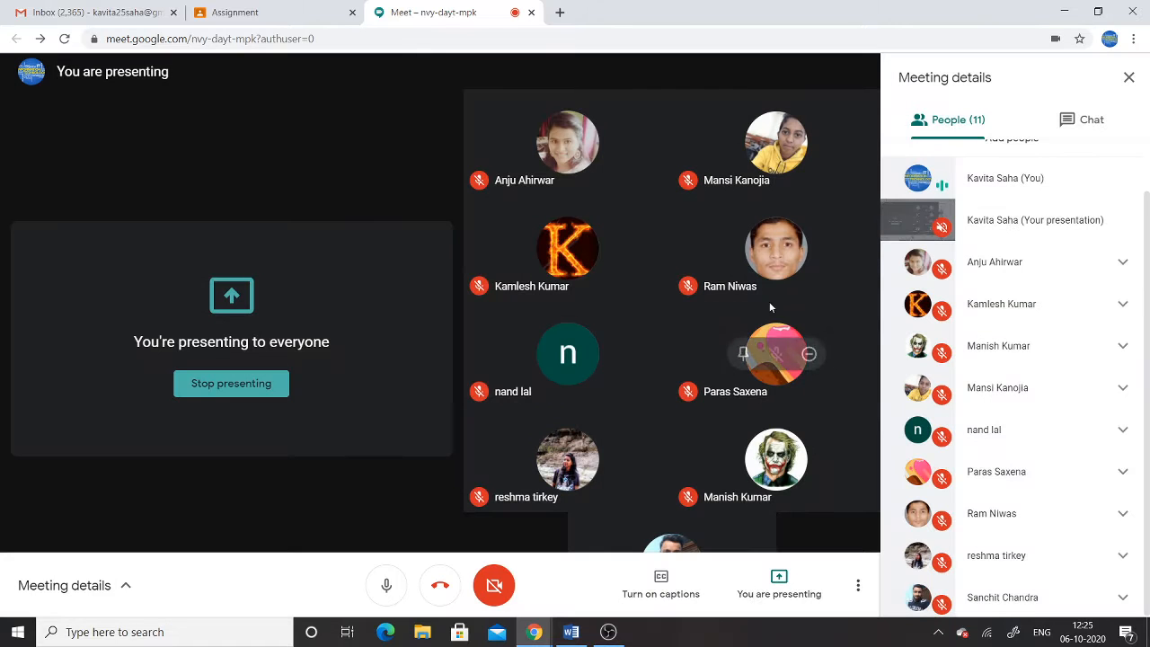
left_click(571, 631)
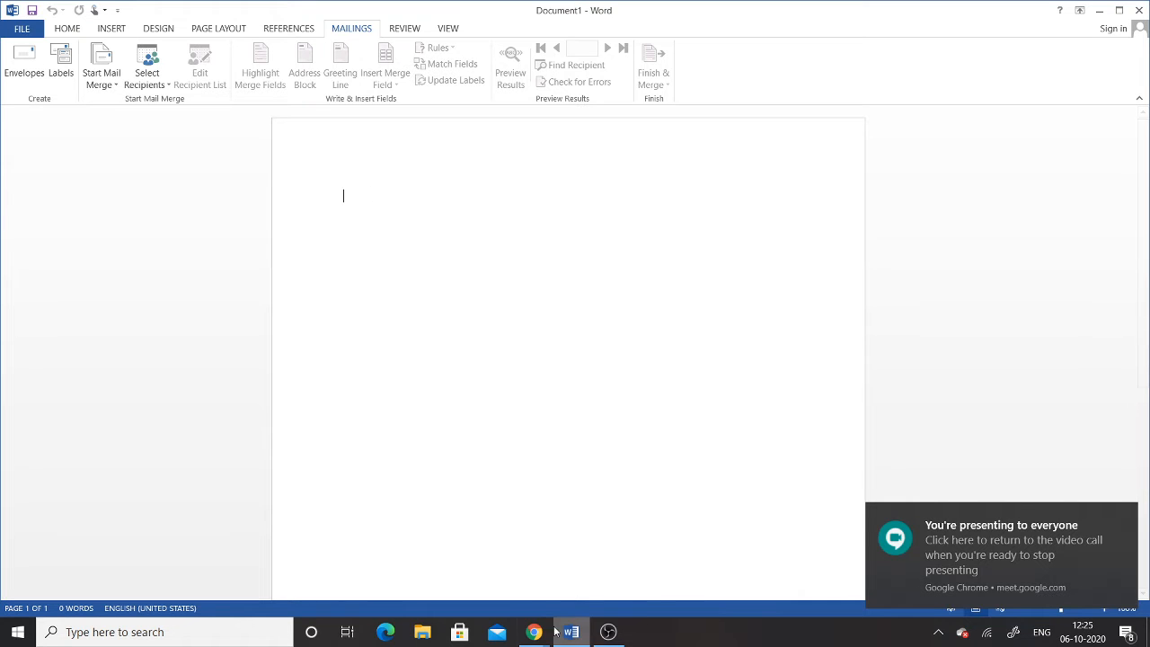
Step: Admit the second waiting person into the Google Meet call and return to Word
mouse_move(533, 632)
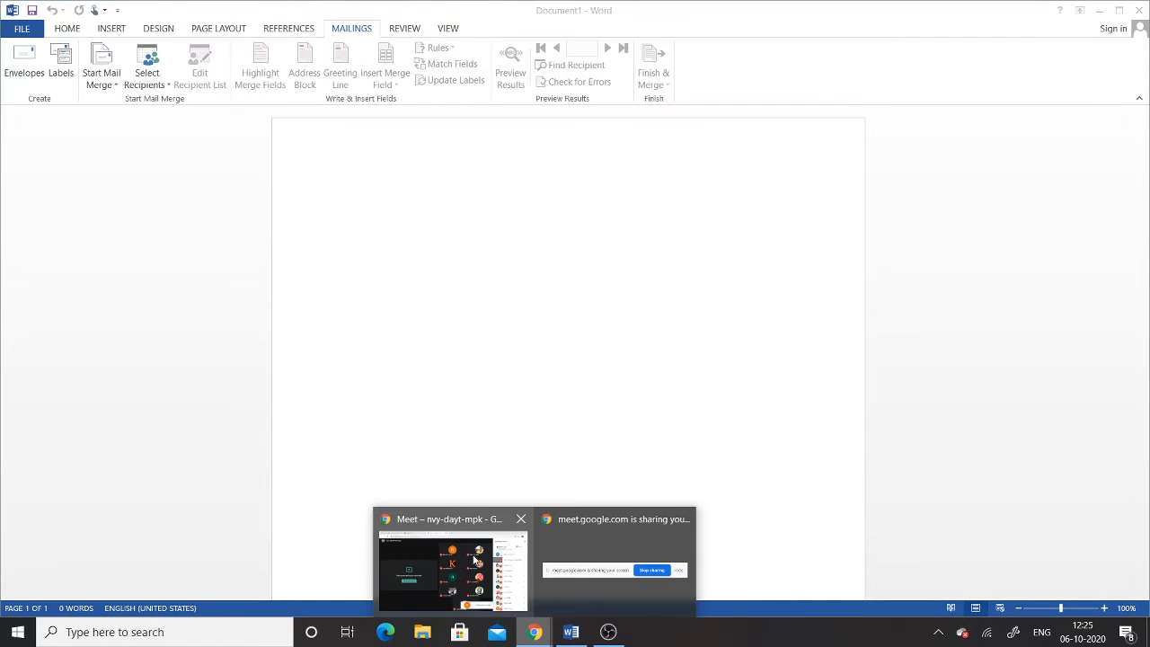
mouse_move(435, 523)
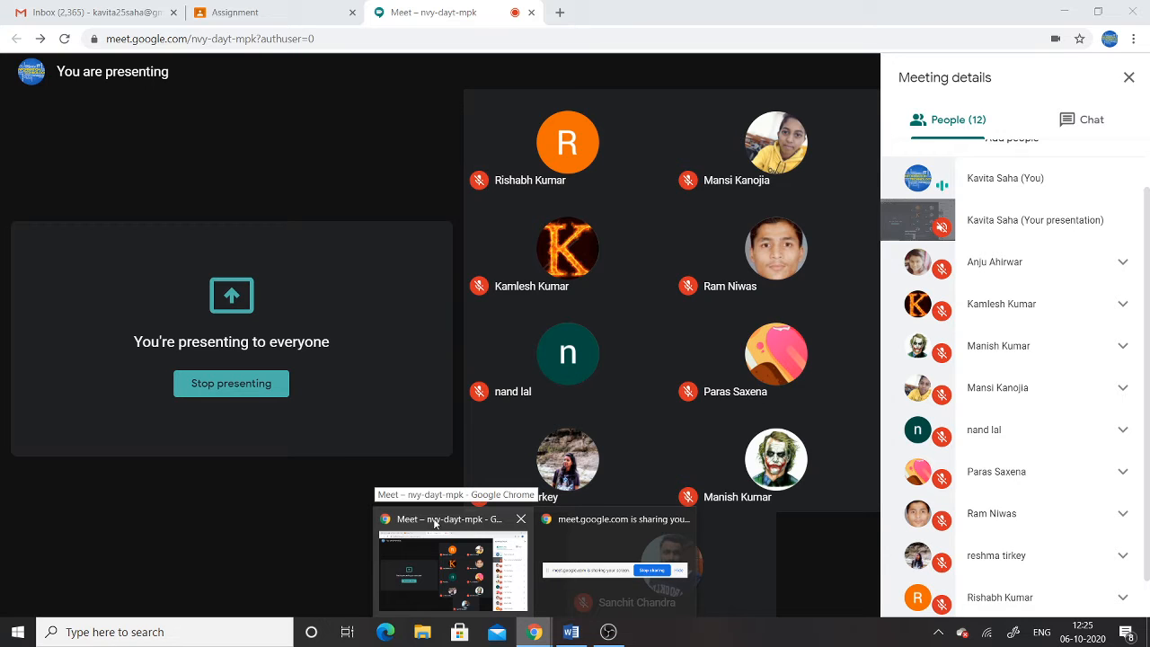
left_click(435, 522)
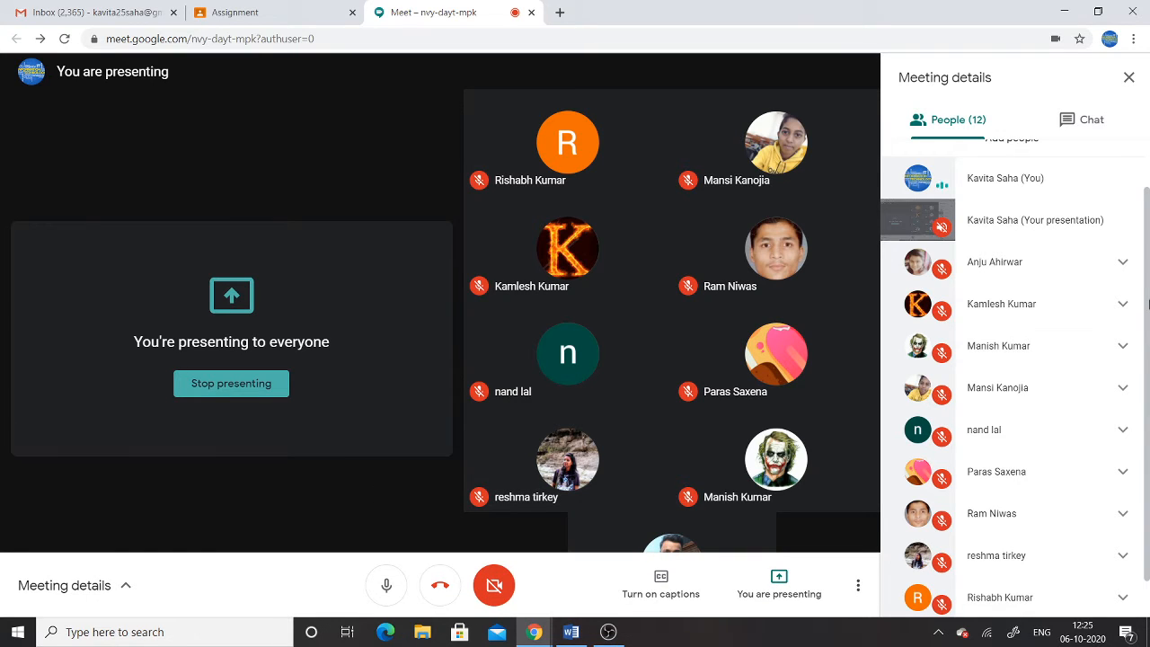
left_click_drag(1147, 306, 1147, 364)
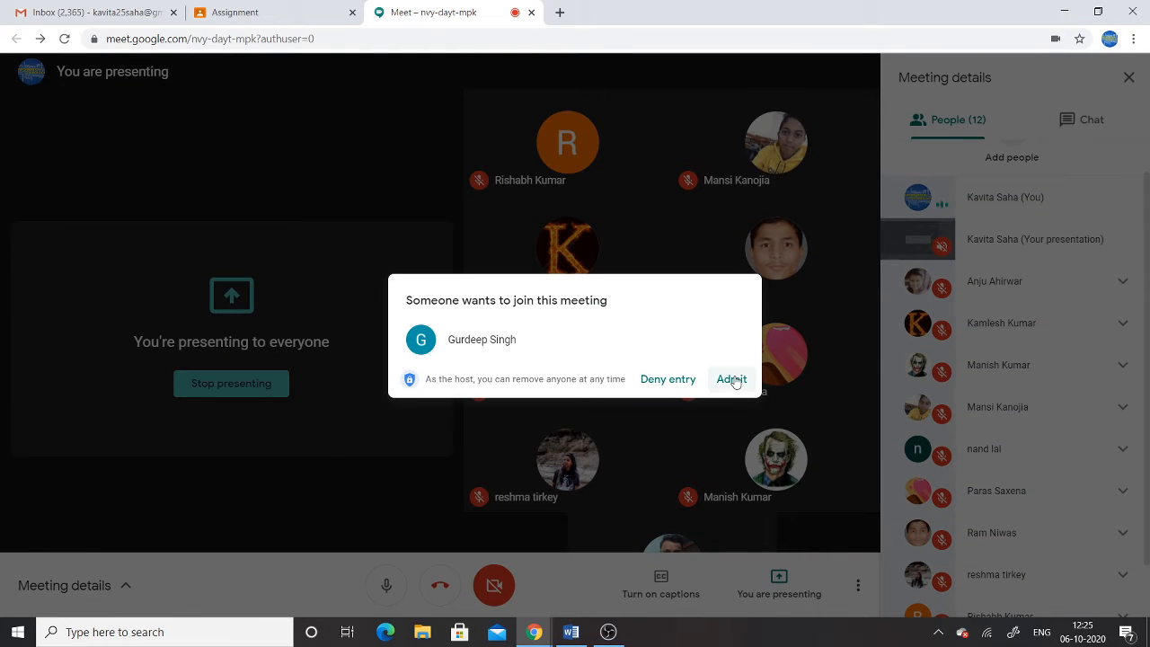
left_click(731, 379)
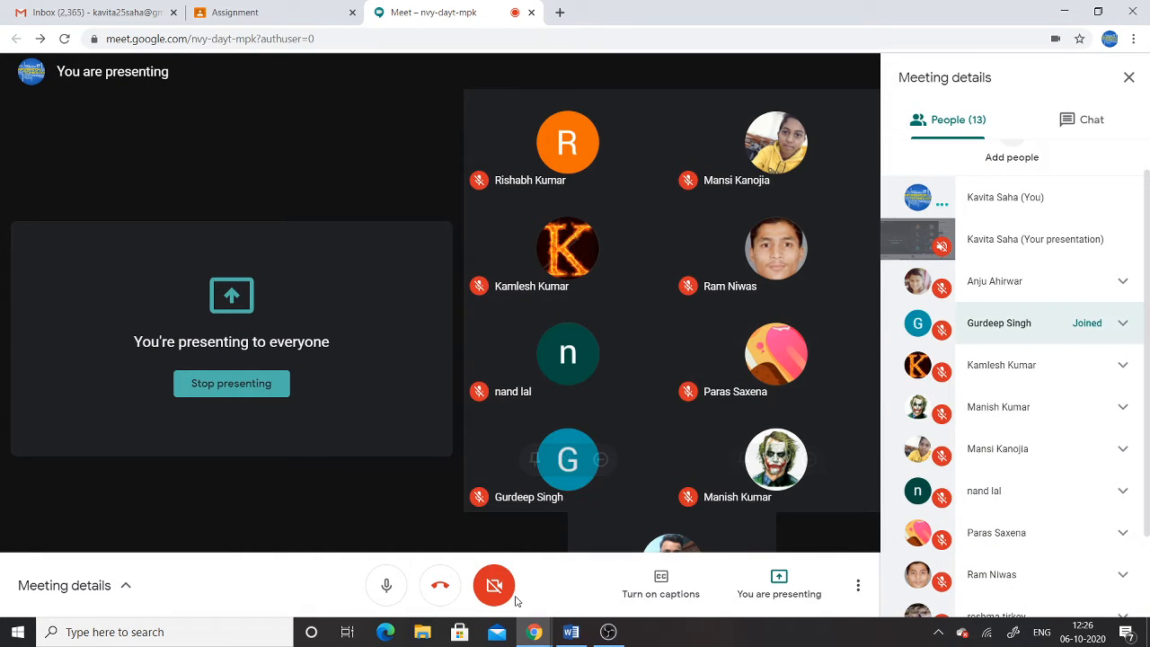
left_click(570, 631)
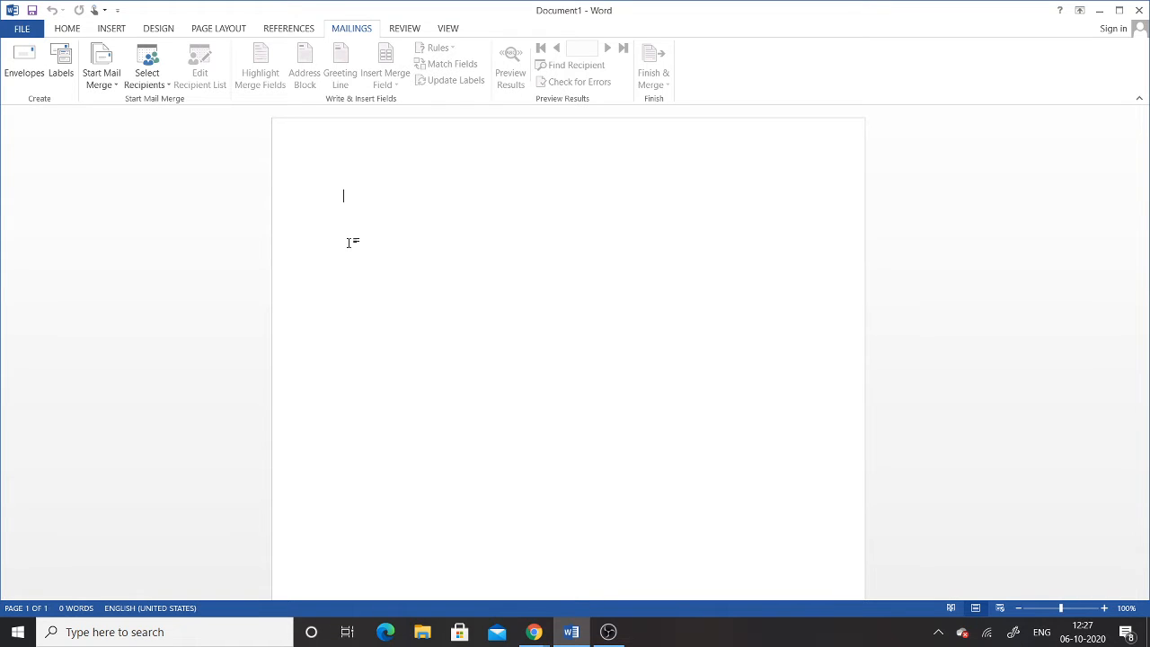
Step: Type the 'To' line followed by blank lines for the address
type("To")
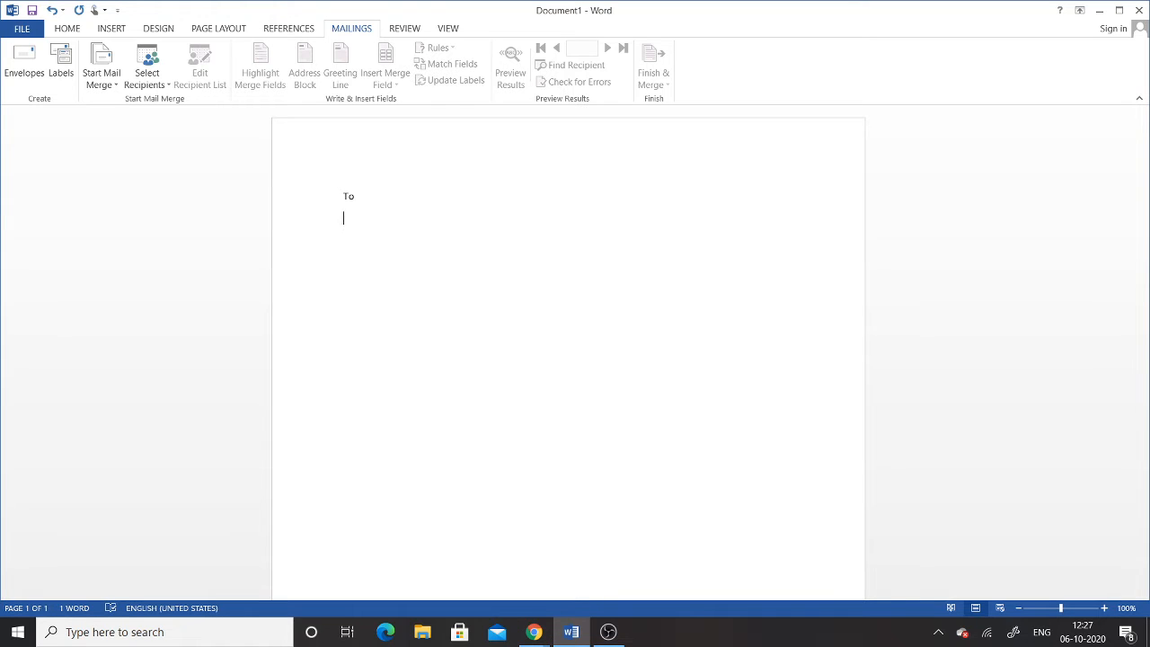
key("Return")
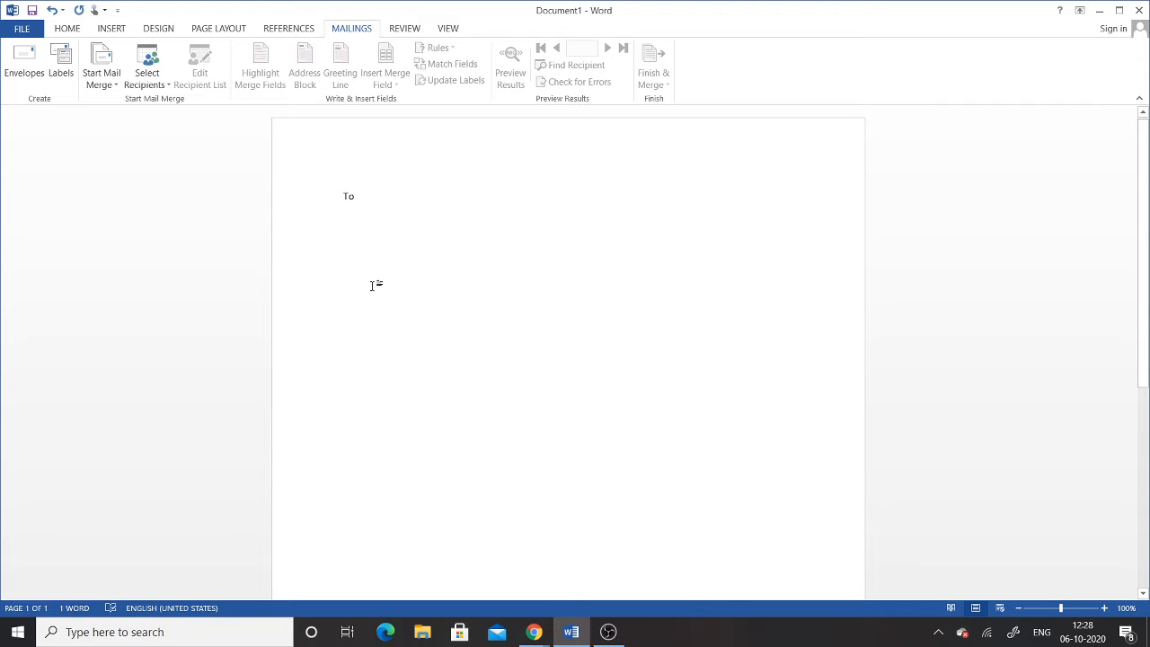
key("Return")
key("Return")
key("Return")
key("Return")
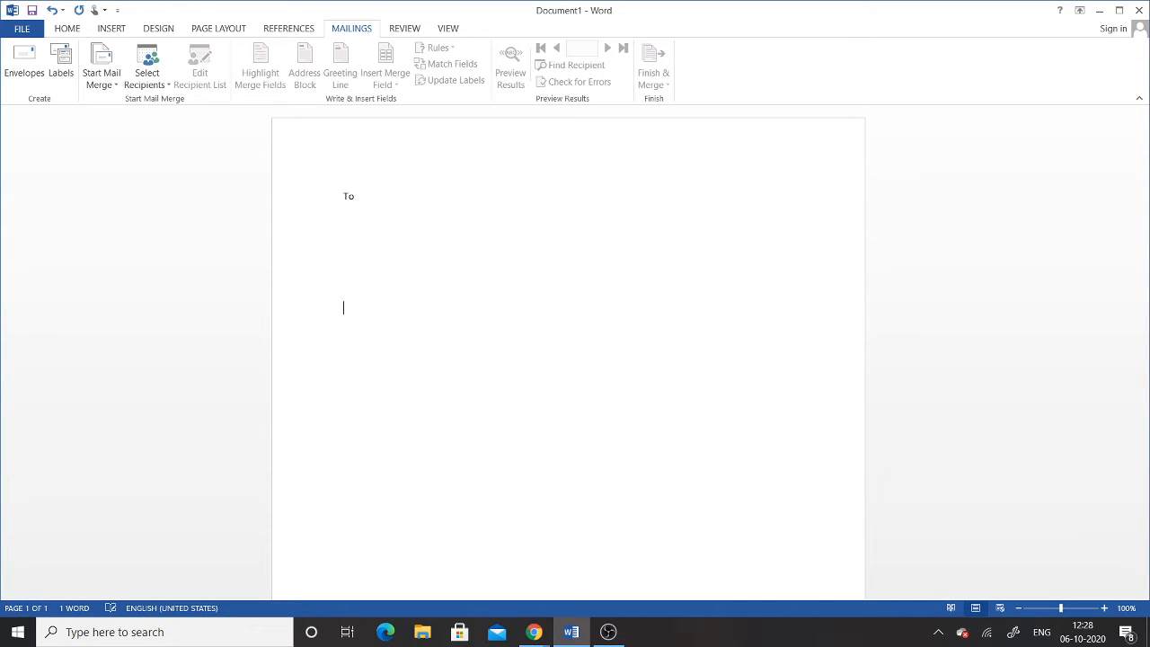
Step: Type the subject line 'Subject :- Pay your bill till 30th Oct.', correcting typos along the way
type("Sub")
type("ject ")
type(":-")
type("Sc")
key("BackSpace")
key("BackSpace")
type("Pay your bill ti")
key("BackSpace")
key("BackSpace")
type("u")
key("BackSpace")
type("till 30th")
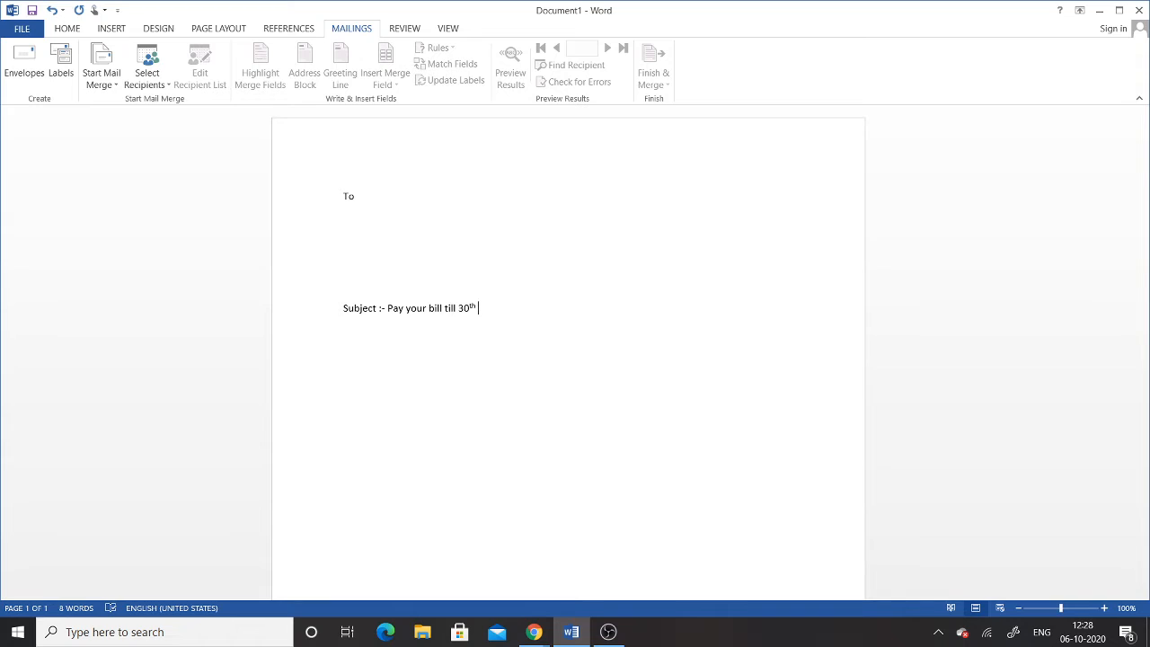
type(" Oct.")
Step: Add 'Dear' and the sentence 'Your bill of Oct 2020 is Rs. ... Please Pay your bill till 30th oct 2020'
key("Return")
type("Dear")
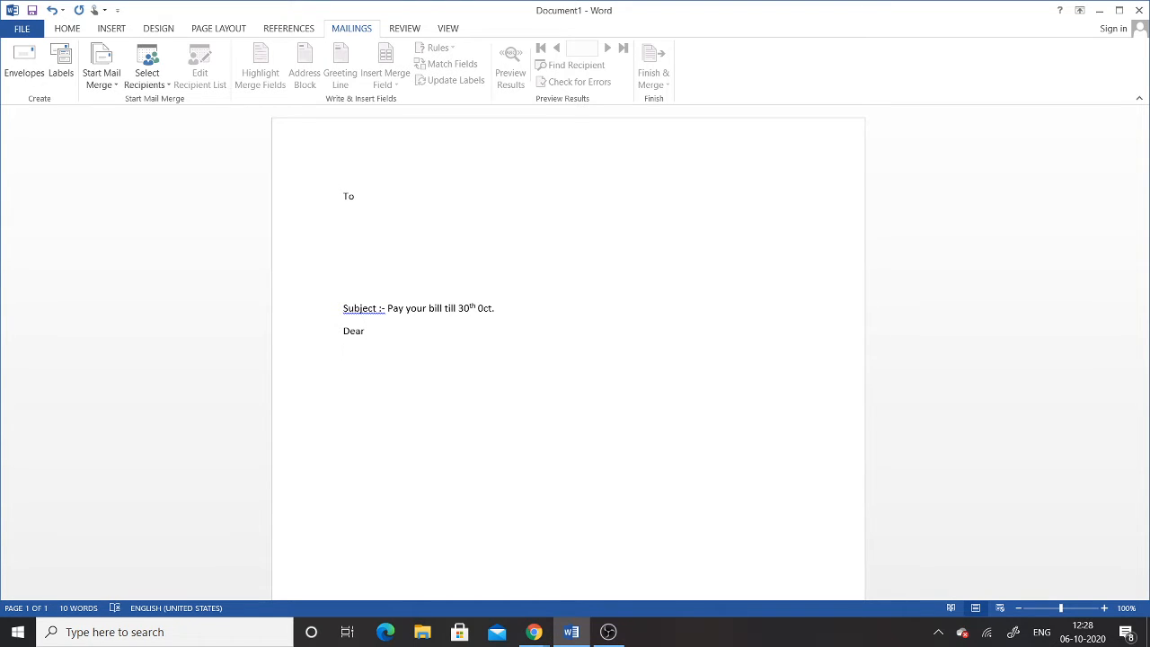
type("T")
type("Yourn")
key("BackSpace")
type("bill ")
type("of thid")
key("BackSpace")
key("BackSpace")
key("BackSpace")
key("BackSpace")
key("BackSpace")
type("Oct 2020 is Rs. ")
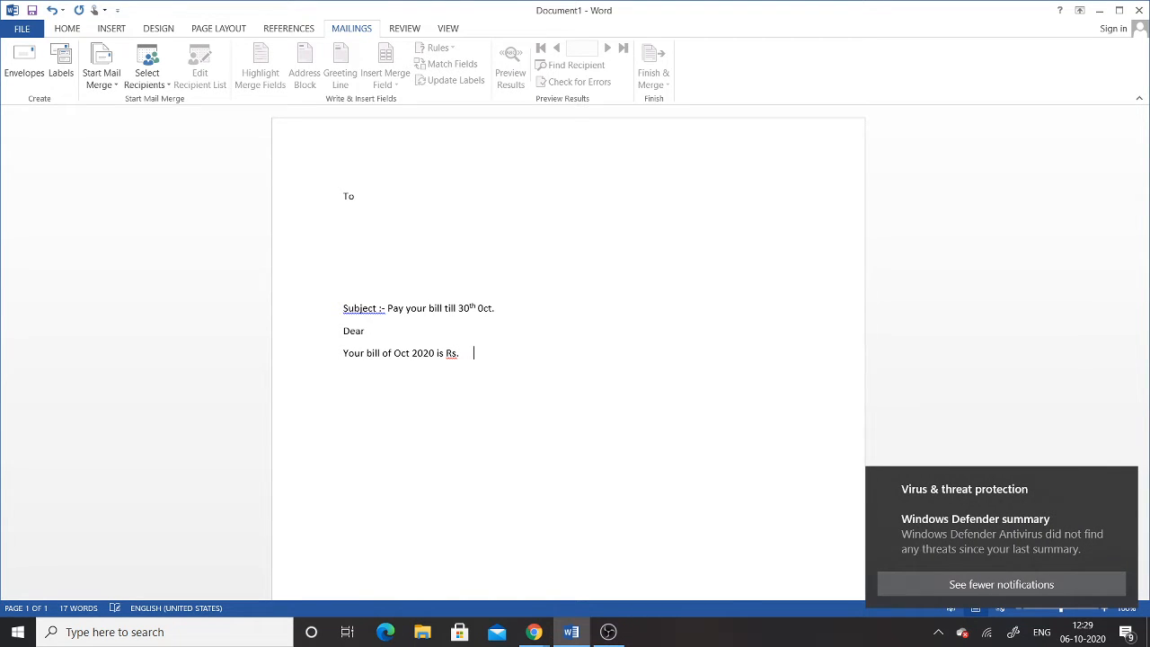
type("   . Pl")
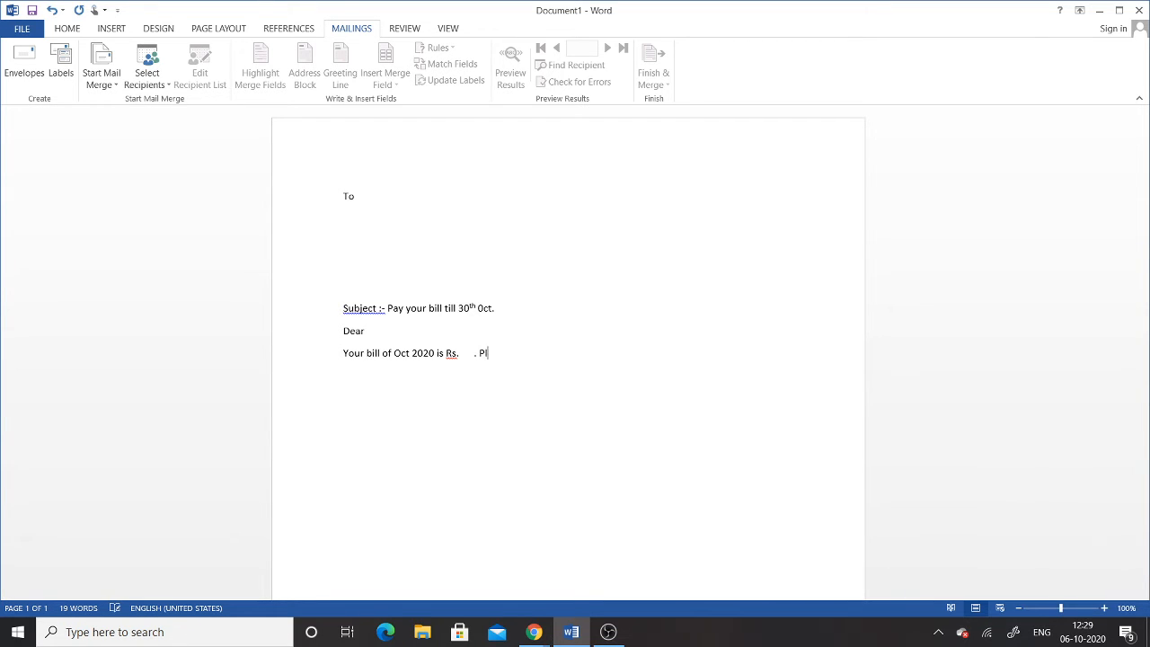
type("ease Pay your bill till 30th opc")
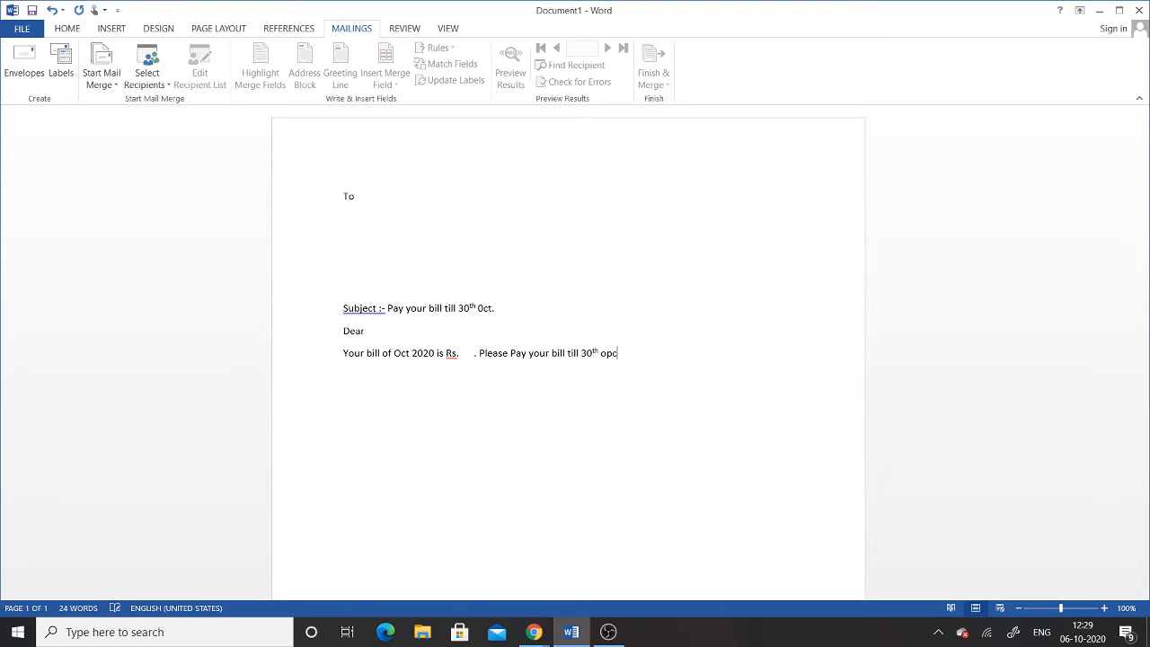
key("BackSpace")
key("BackSpace")
type("ct 2020.")
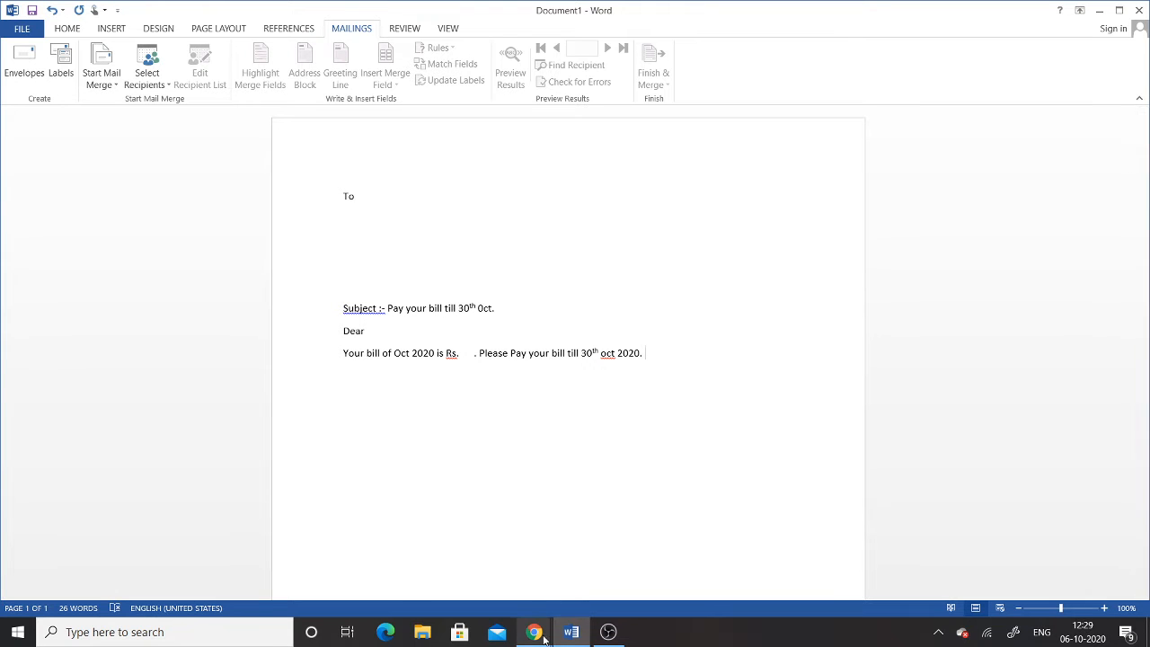
Step: Admit another waiting person in Google Meet and return to Word
mouse_move(536, 634)
left_click(457, 571)
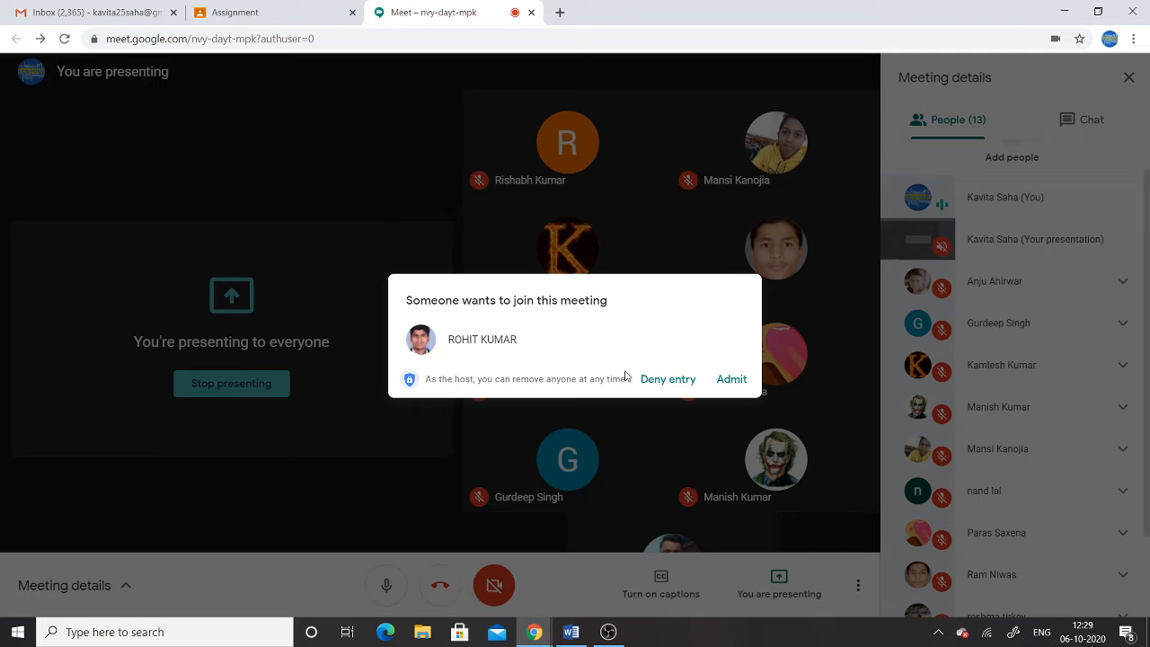
left_click(729, 379)
left_click(572, 631)
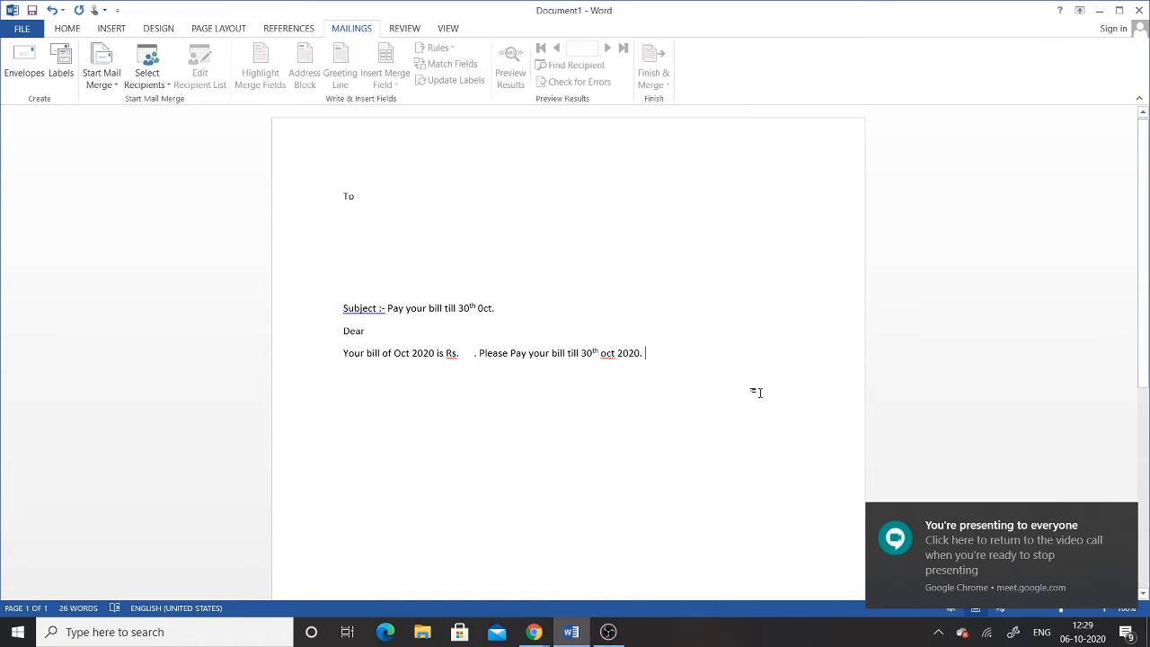
Step: Generate paragraphs of sample text with =rand() on a new line below the bill sentence
type("=ran")
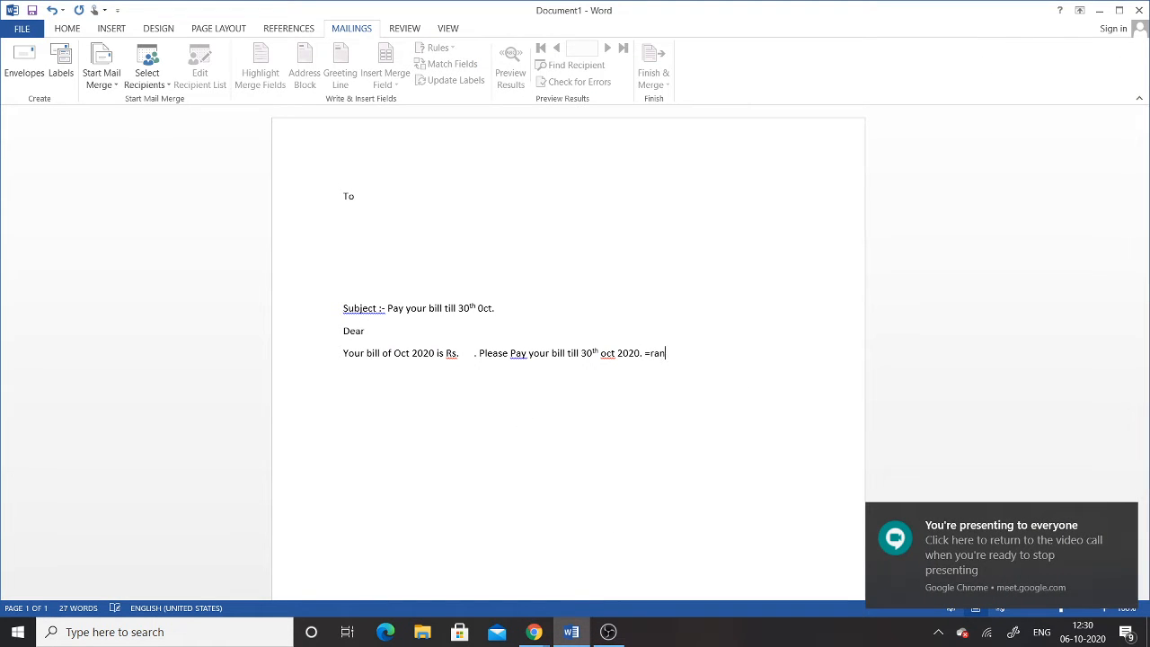
type("d()")
key("Return")
key("BackSpace")
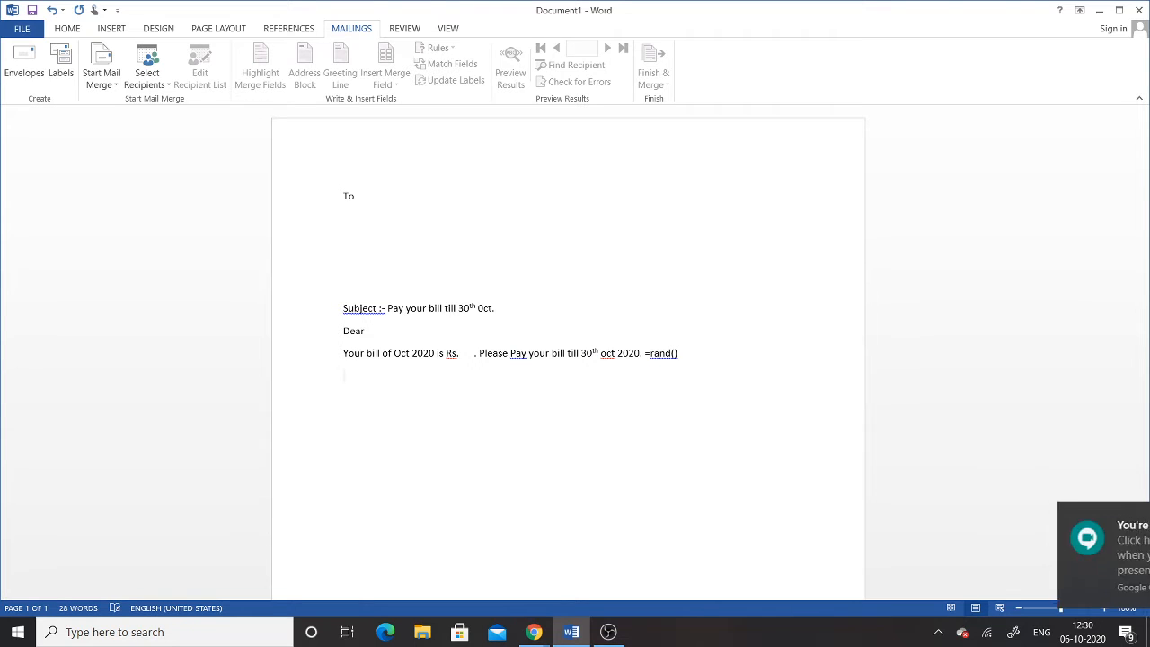
key("BackSpace")
key("BackSpace")
key("BackSpace")
key("BackSpace")
key("BackSpace")
key("BackSpace")
key("BackSpace")
key("BackSpace")
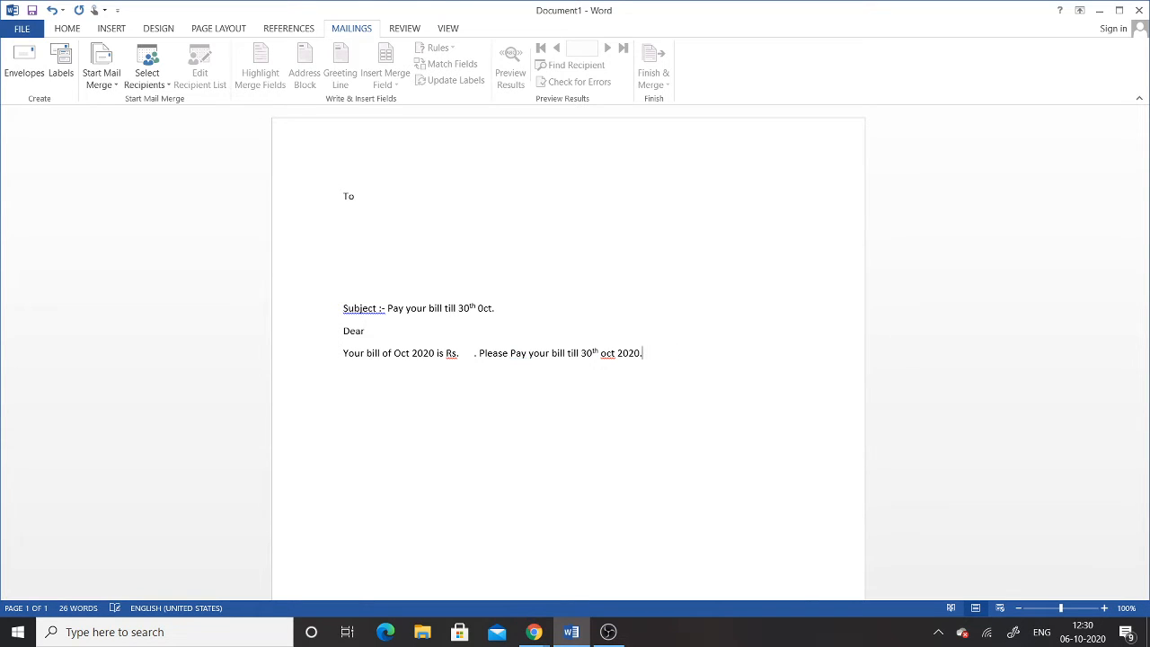
key("Return")
type("=rand()")
key("Return")
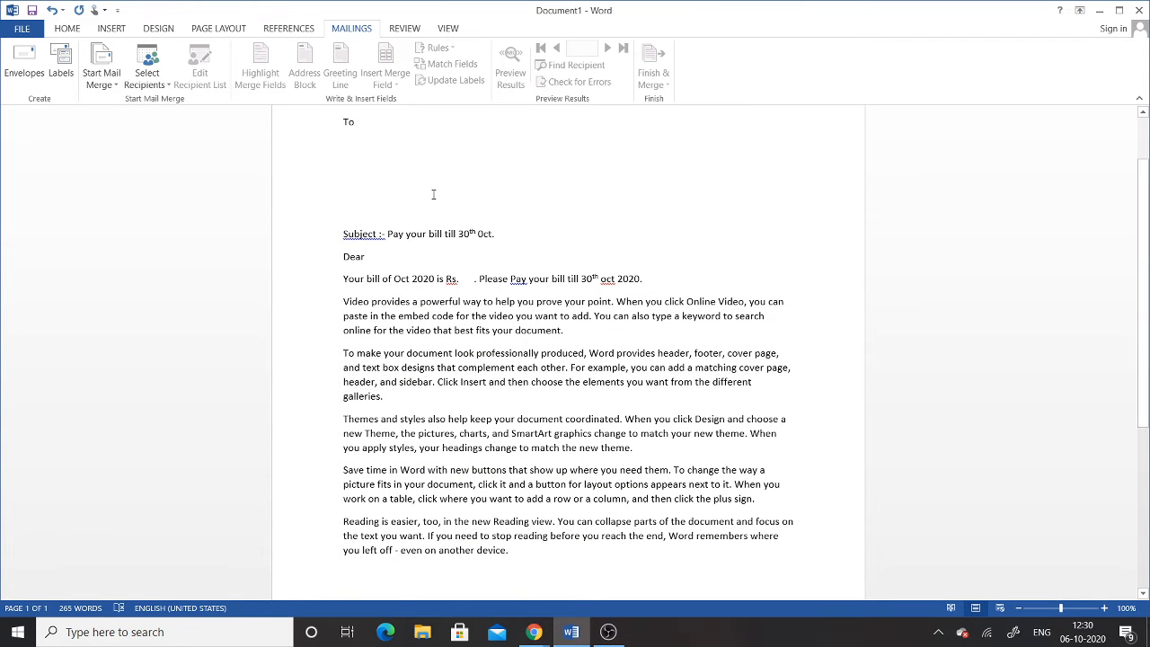
Step: Add the closing line 'BSES DELHI' at the end and scroll back to the top
scroll(539, 459, "down", 3)
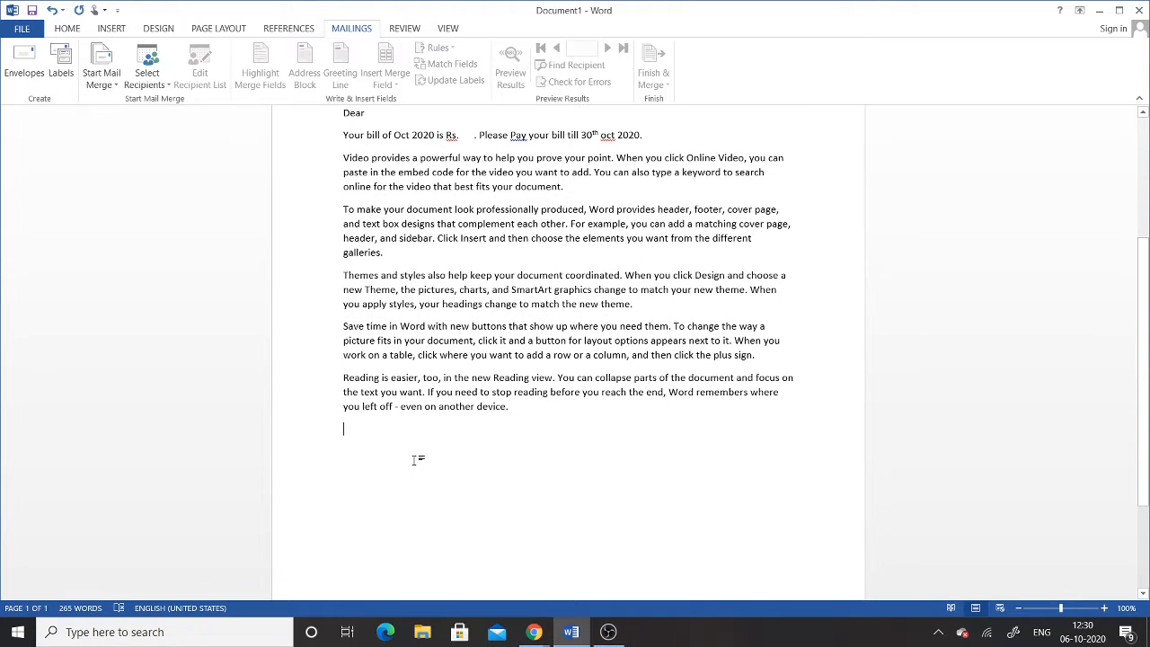
type("Reg")
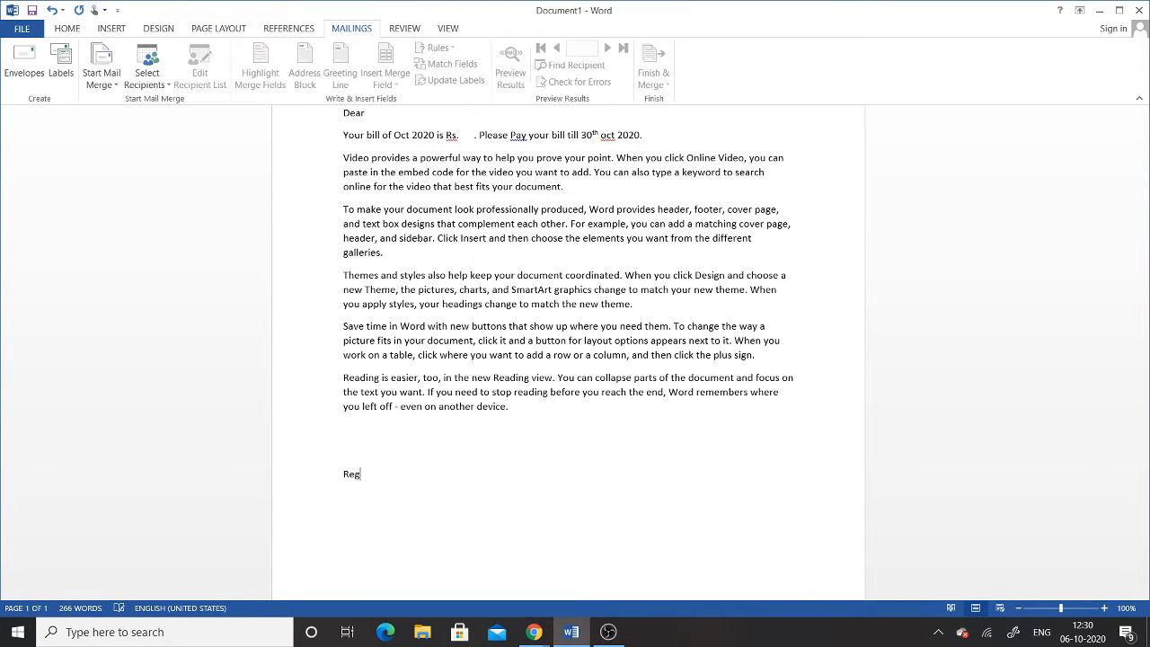
key("BackSpace")
key("BackSpace")
key("BackSpace")
key("BackSpace")
type("BSES DELHI")
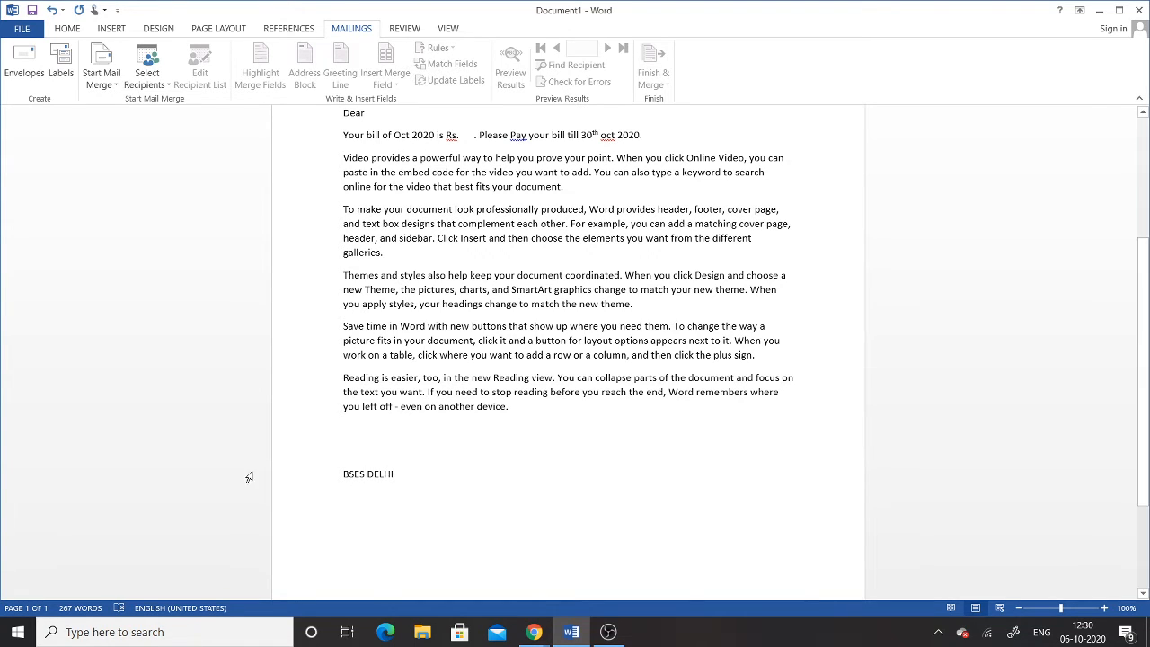
scroll(730, 309, "up", 3)
scroll(730, 309, "up", 2)
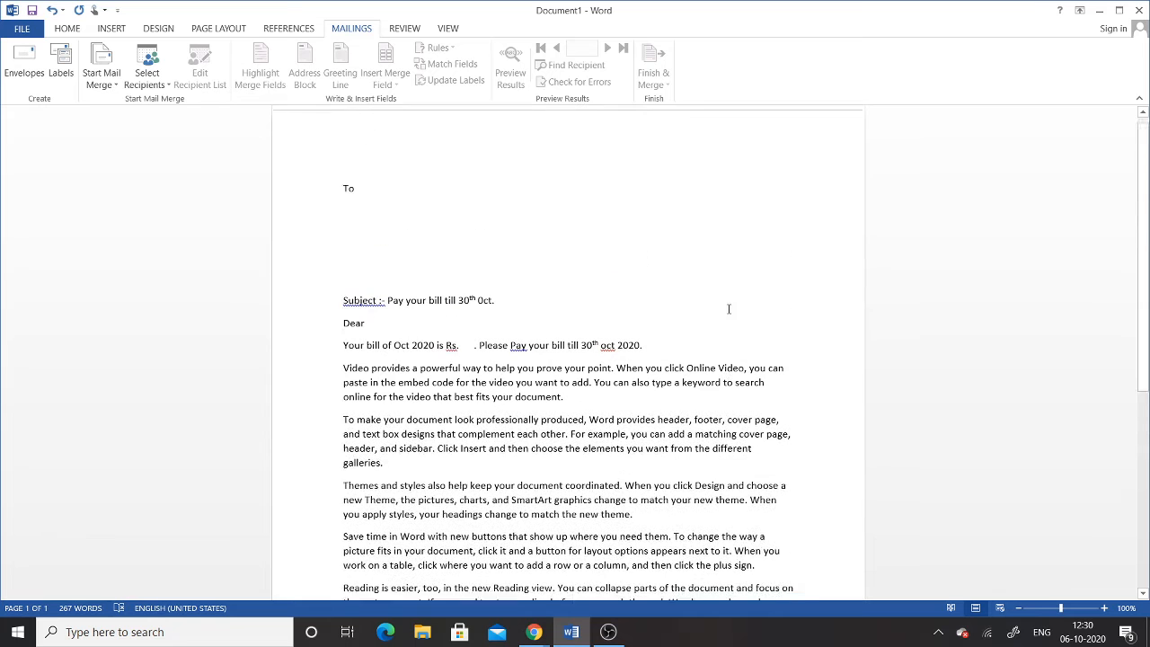
Step: Insert the 'flag' India map image from This PC > Pictures into the letter
left_click(107, 27)
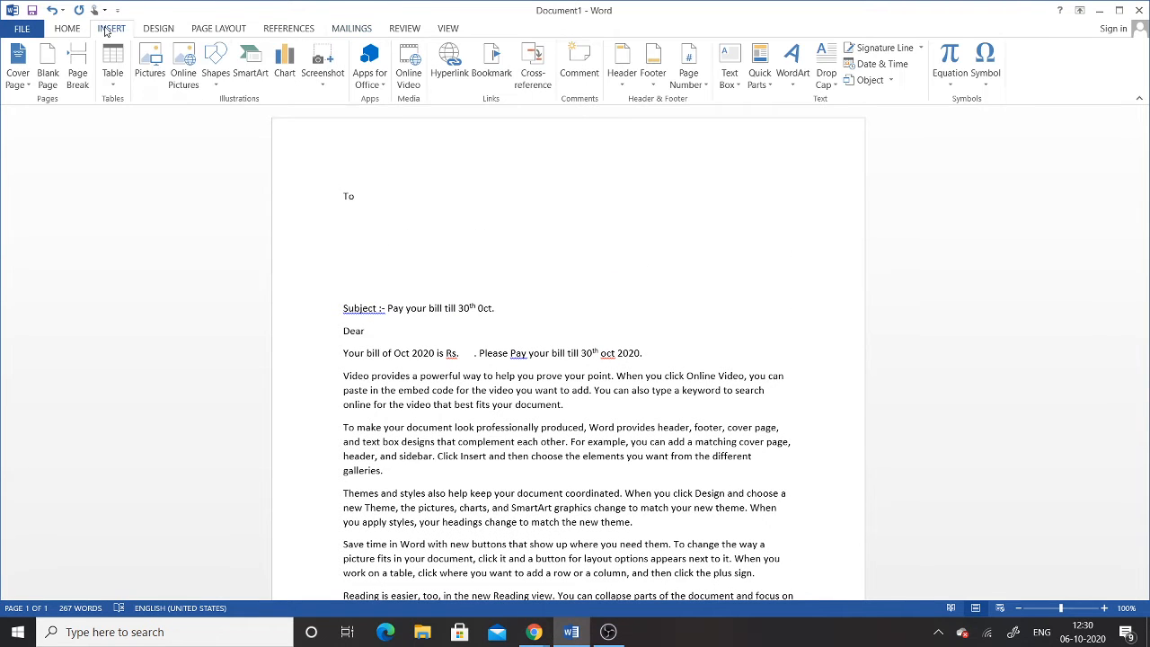
left_click(158, 72)
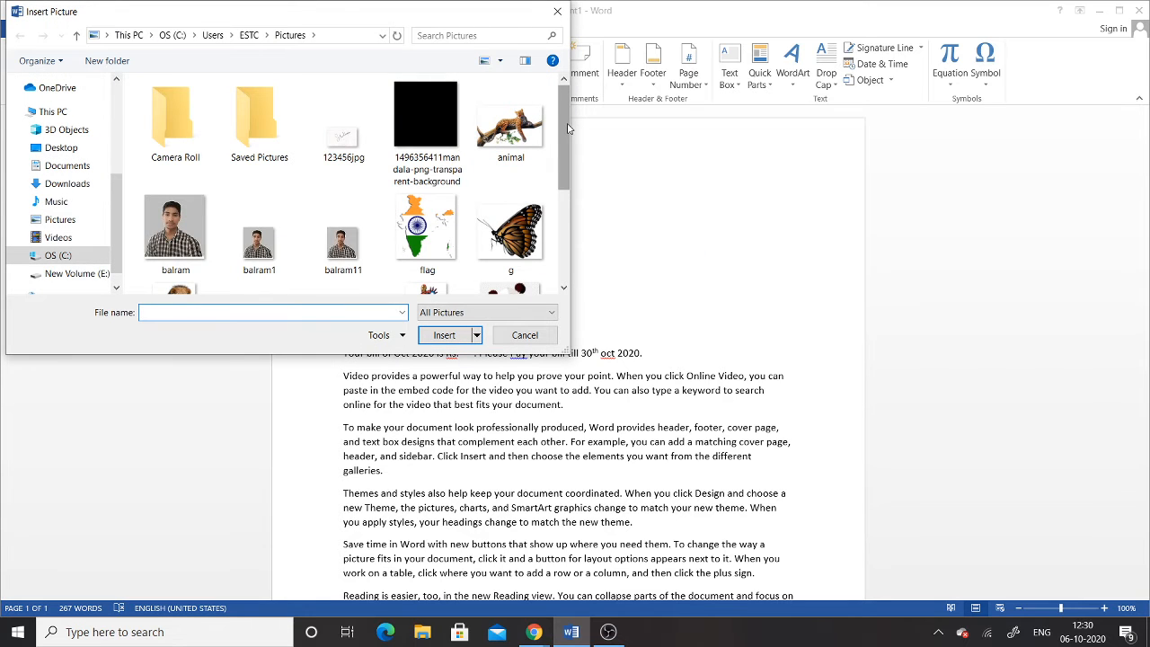
left_click_drag(560, 128, 573, 103)
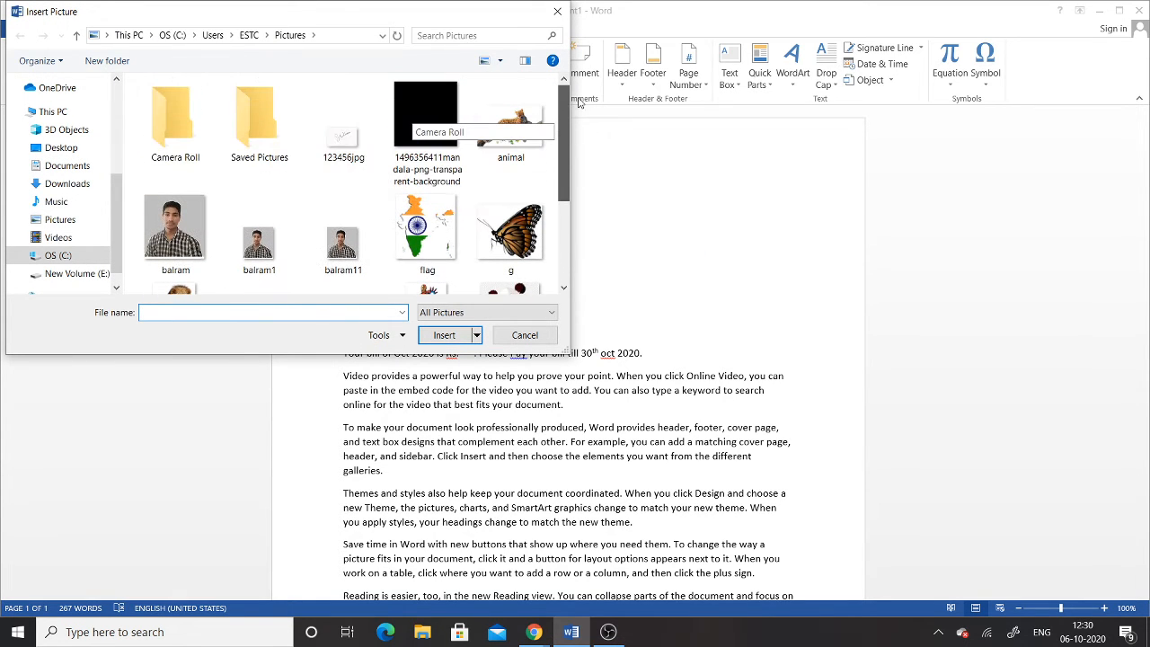
double_click(268, 144)
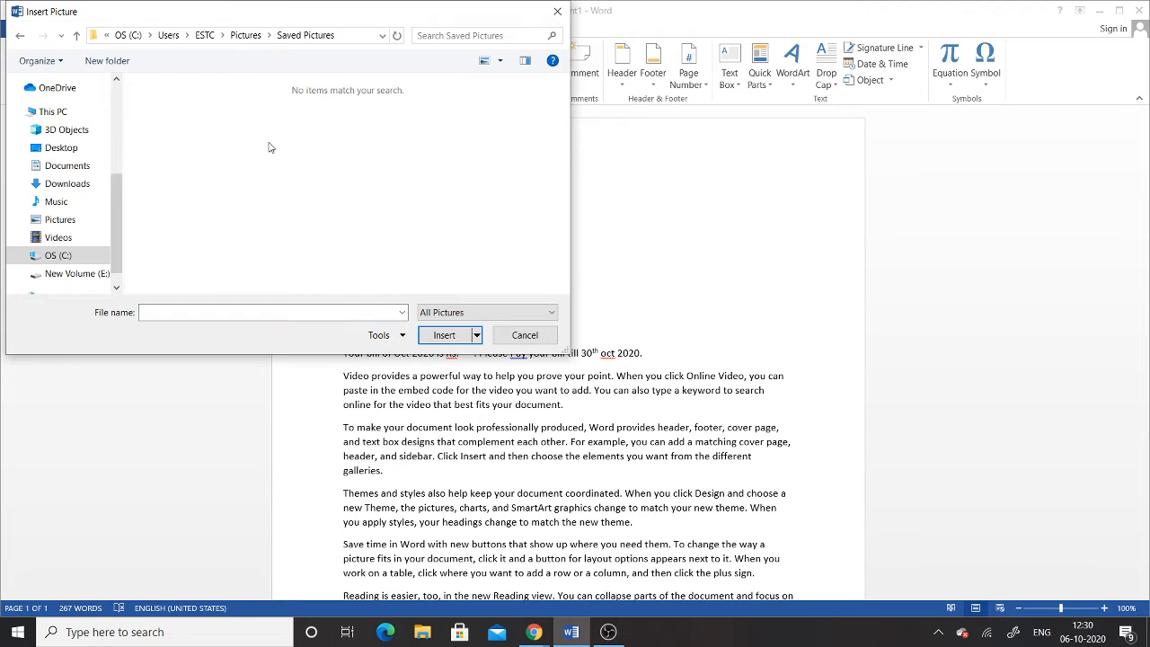
left_click(58, 255)
left_click(60, 219)
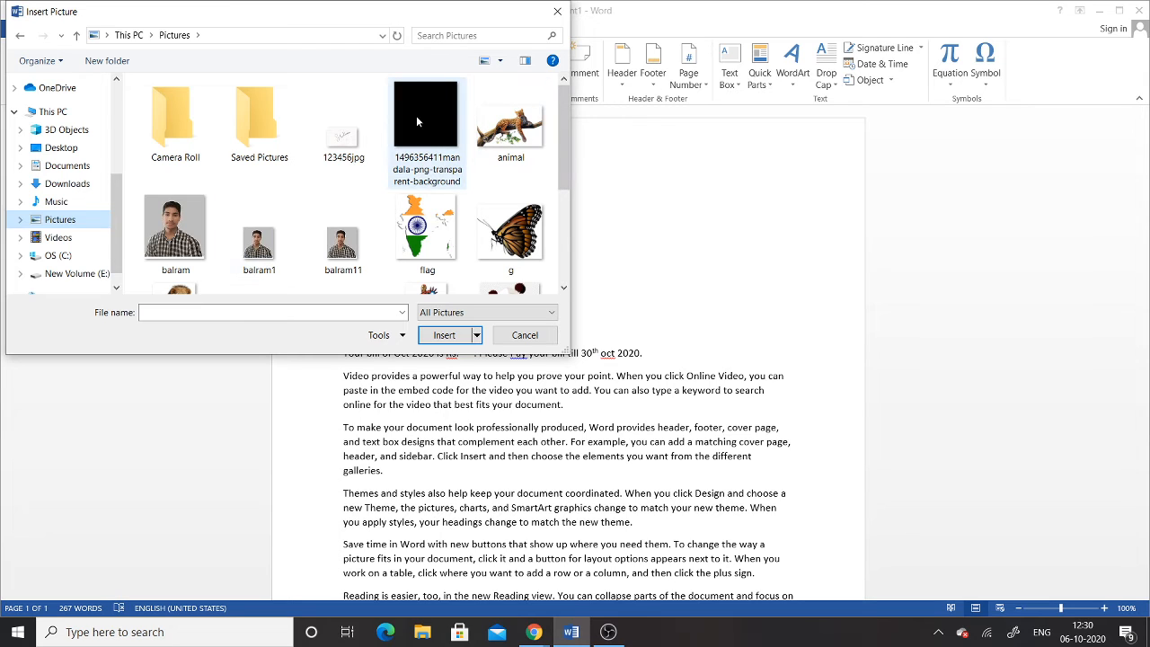
left_click(416, 115)
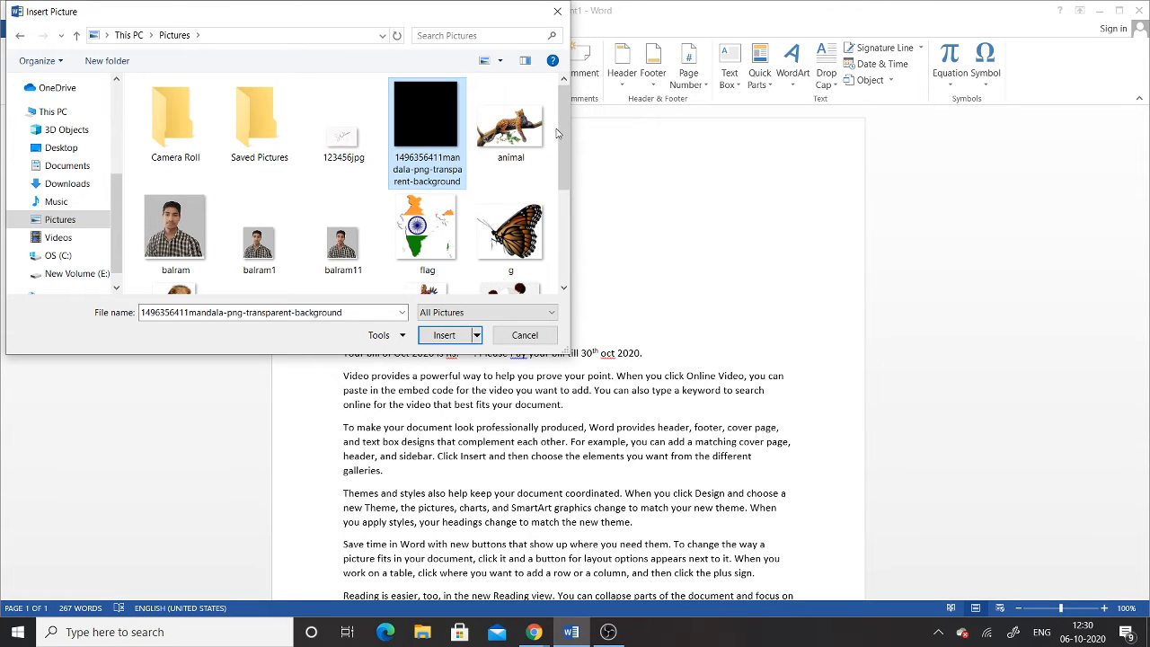
scroll(561, 144, "down", 1)
left_click(424, 177)
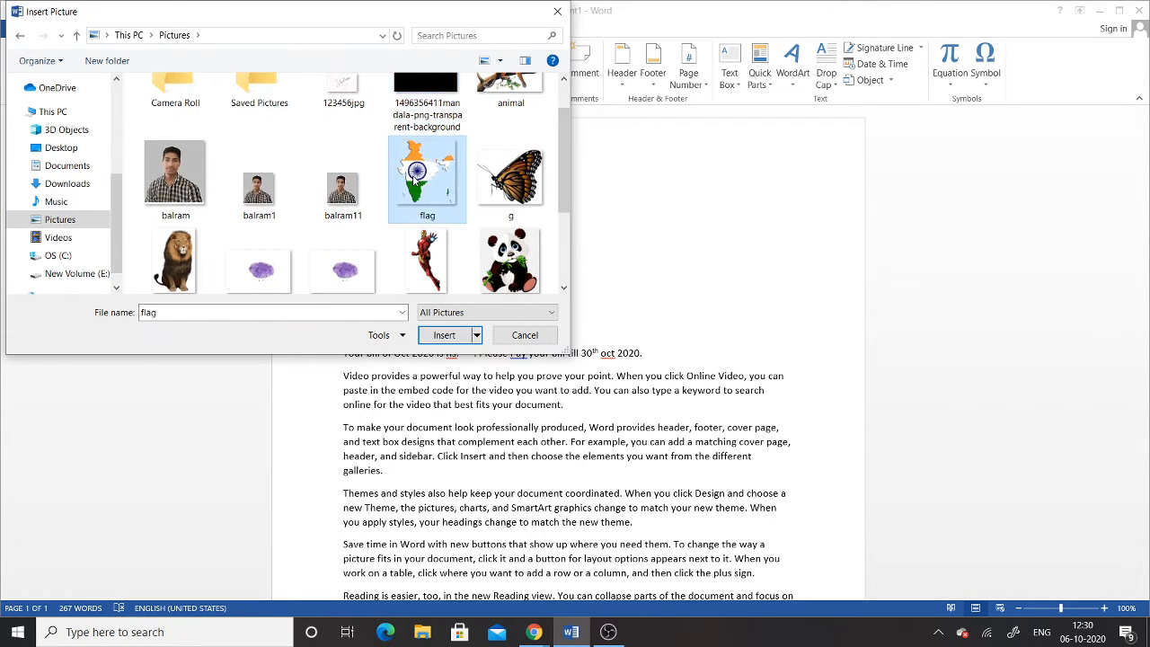
left_click(443, 335)
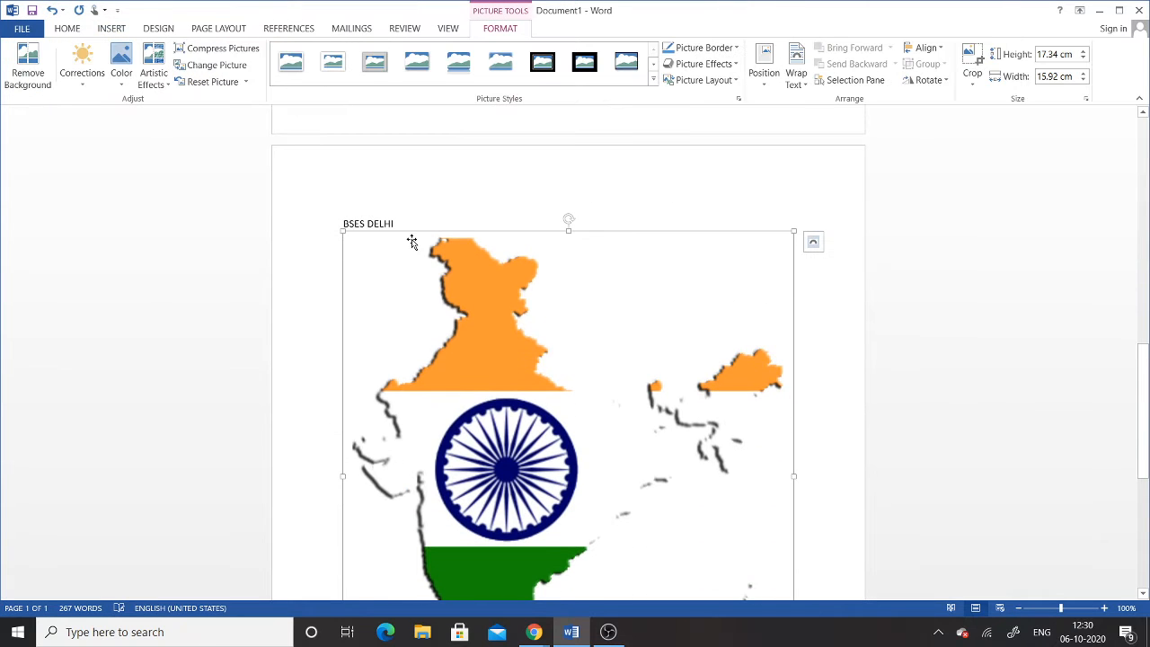
Step: Shrink the flag picture to about 7 cm and set its wrapping to Behind Text
left_click(349, 231)
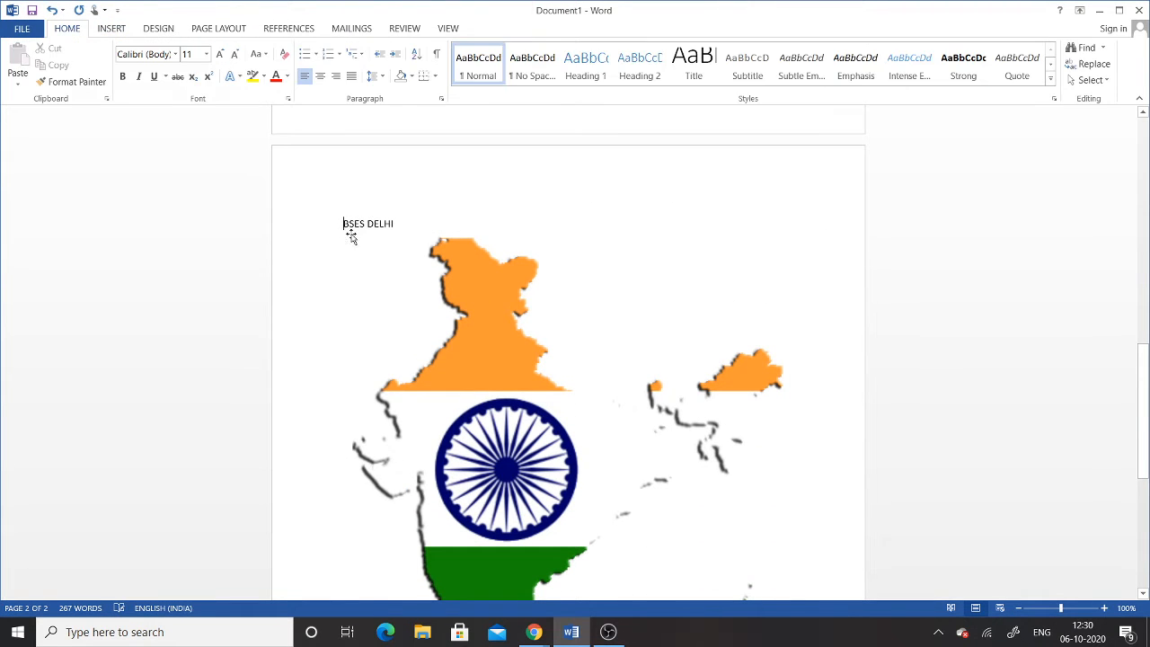
left_click(373, 251)
left_click_drag(343, 231, 713, 515)
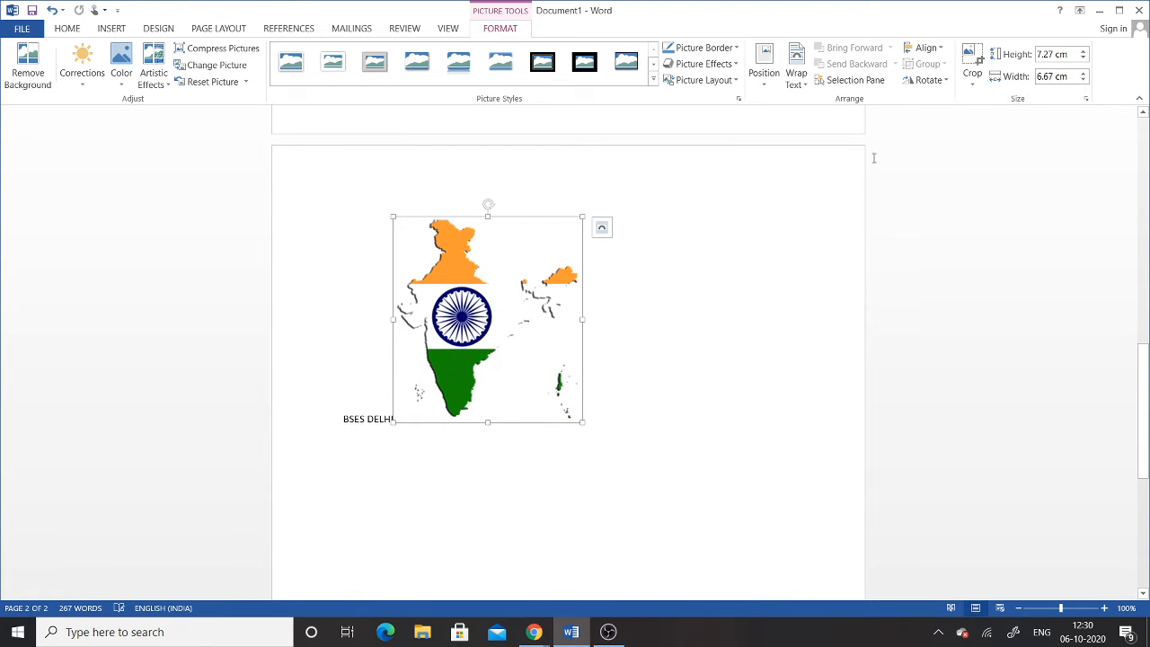
left_click(796, 70)
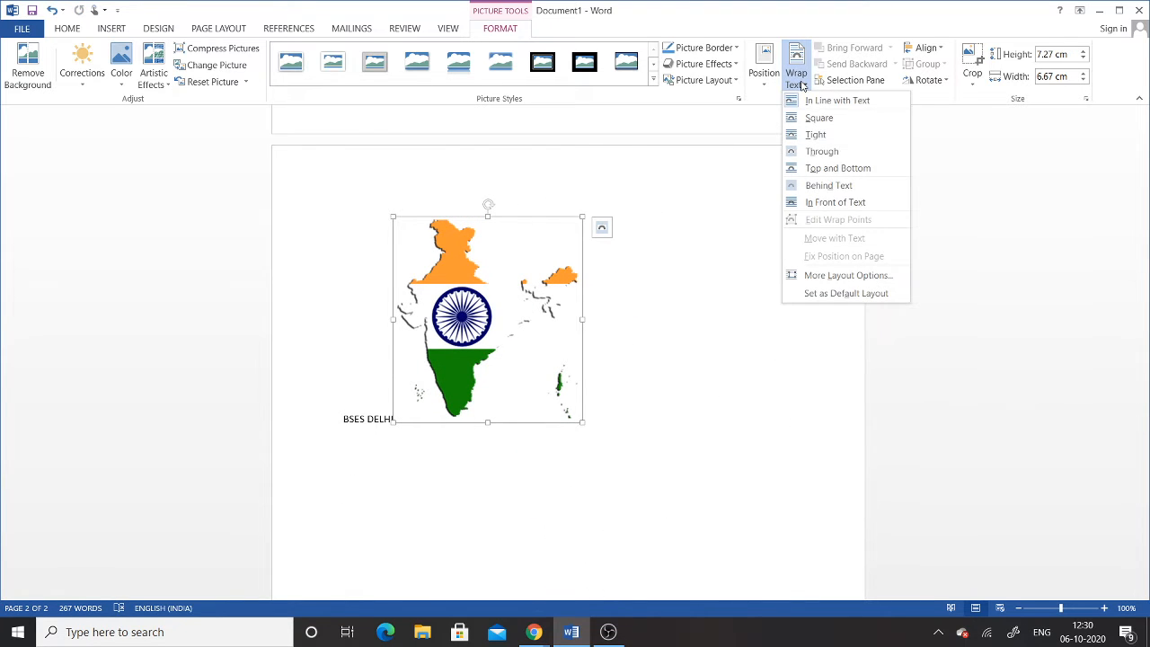
left_click(823, 188)
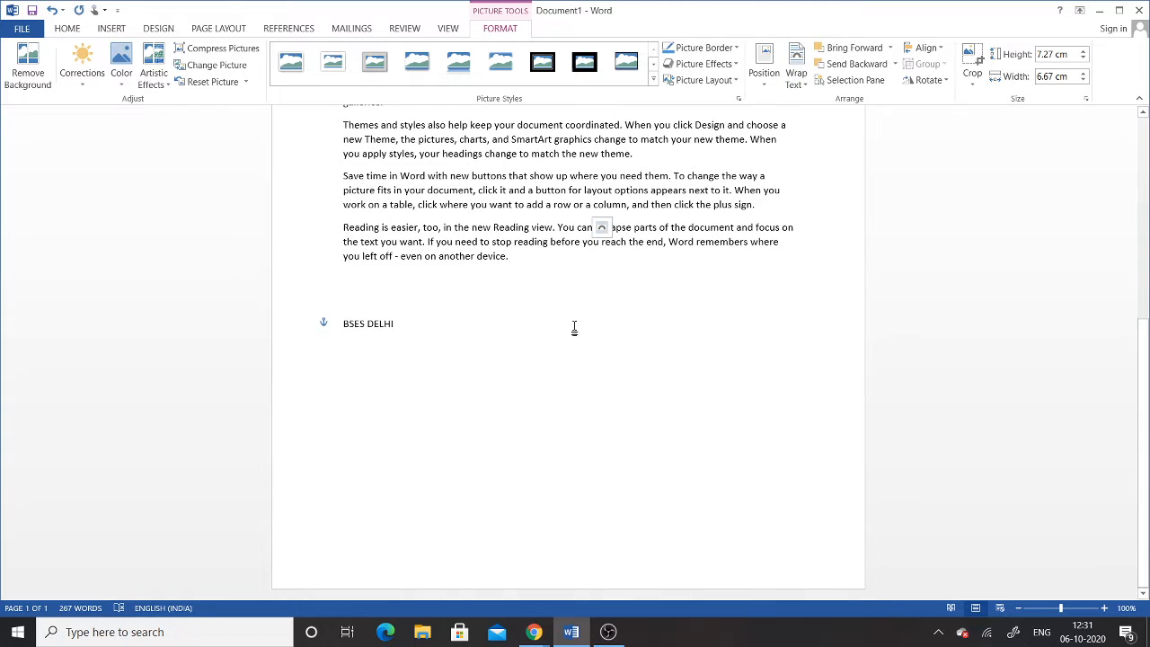
Step: Move the flag map to the page's top right beside 'To' and size it to about 6 cm
scroll(575, 328, "up", 8)
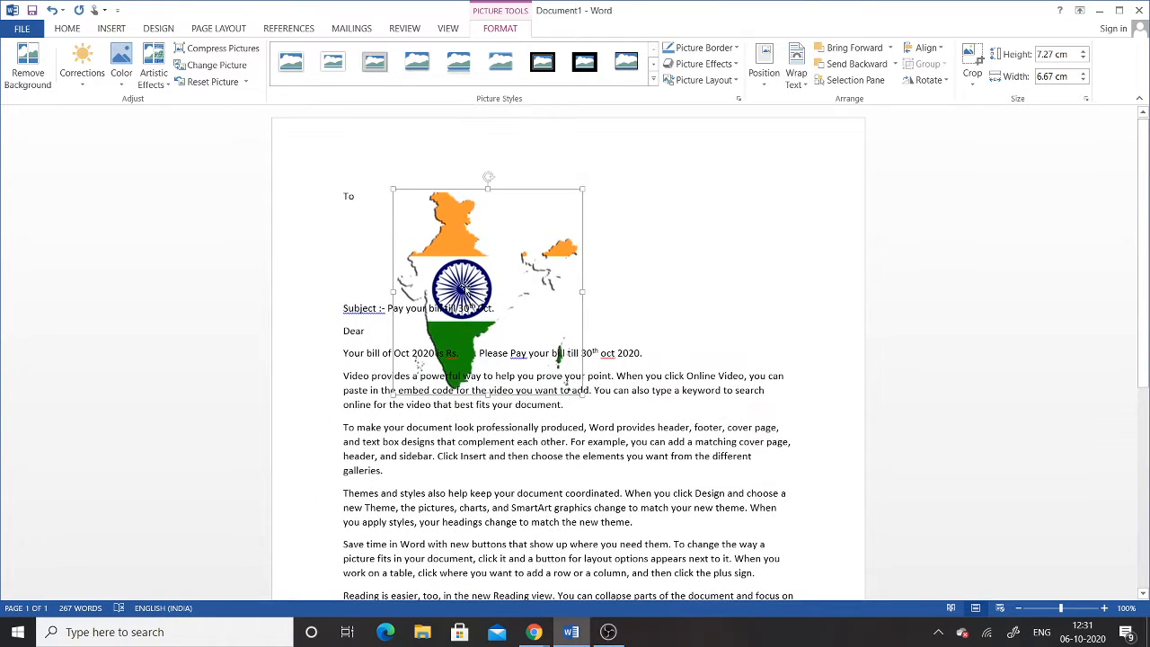
left_click_drag(469, 288, 675, 260)
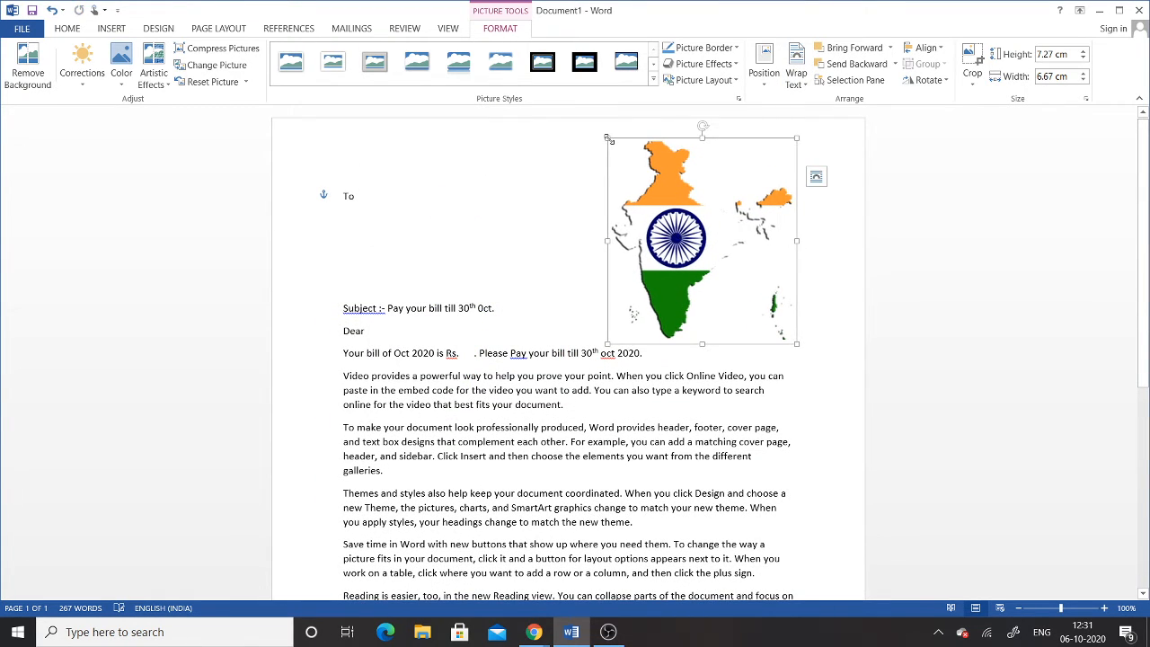
left_click_drag(609, 141, 682, 225)
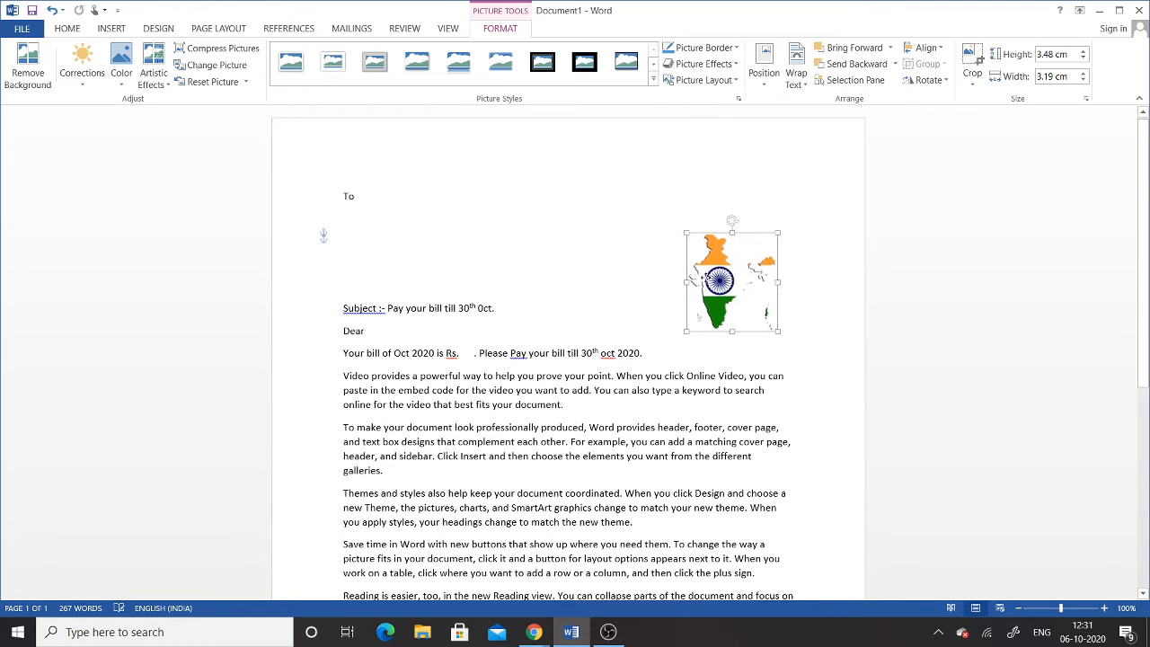
left_click_drag(725, 284, 677, 245)
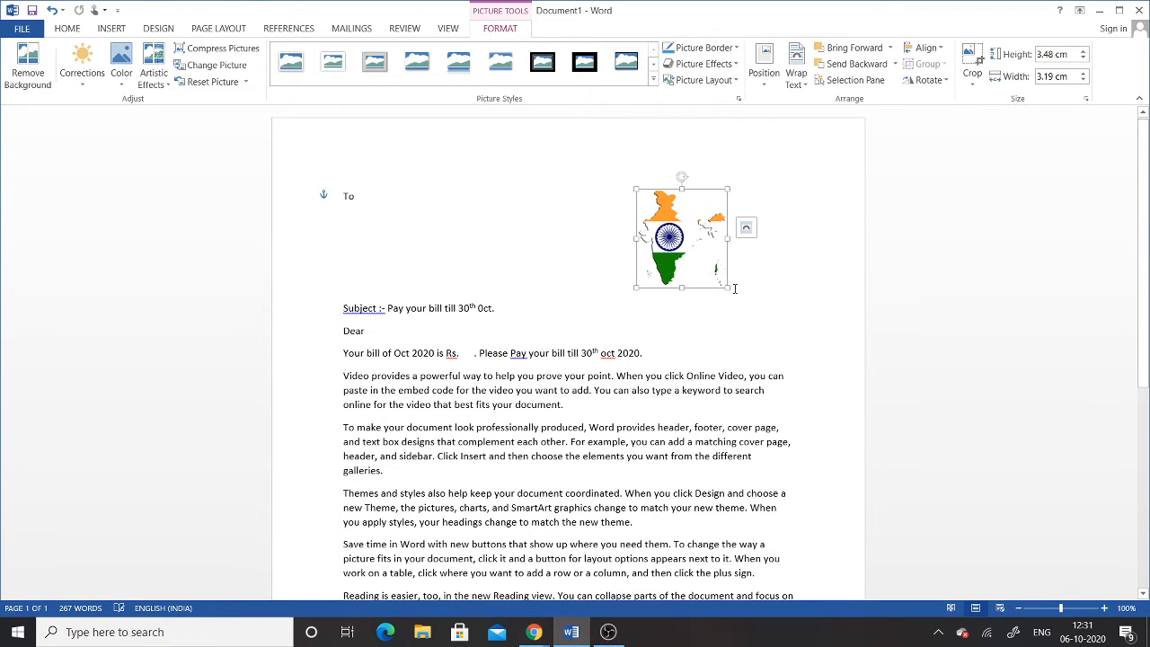
left_click_drag(725, 284, 711, 264)
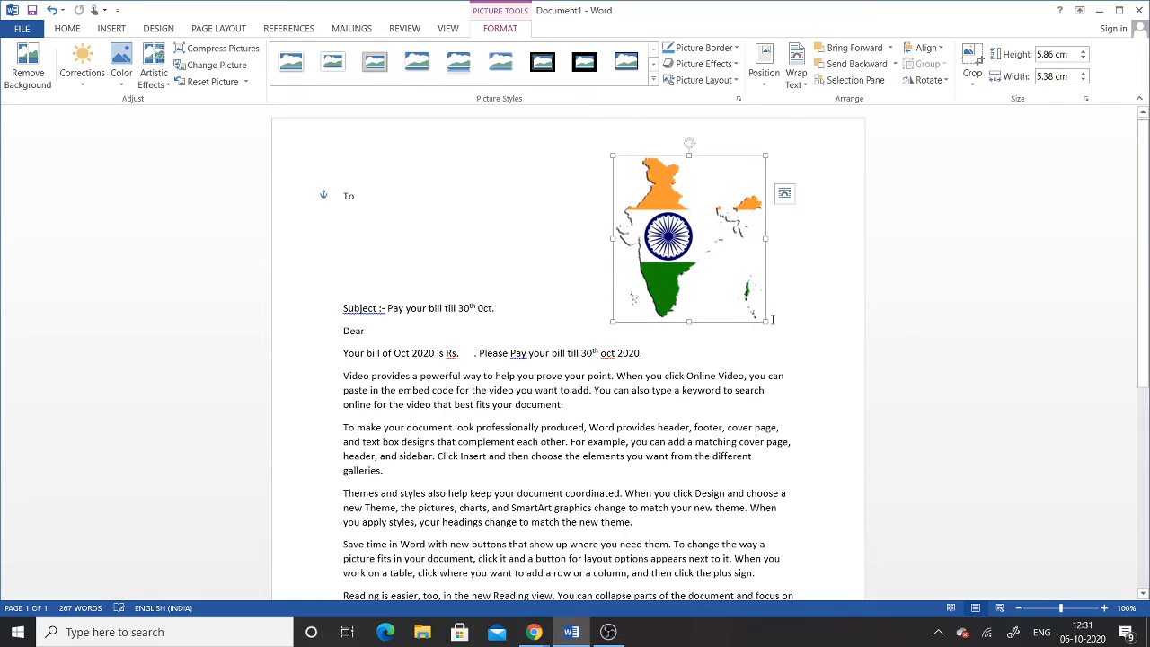
left_click_drag(765, 322, 770, 325)
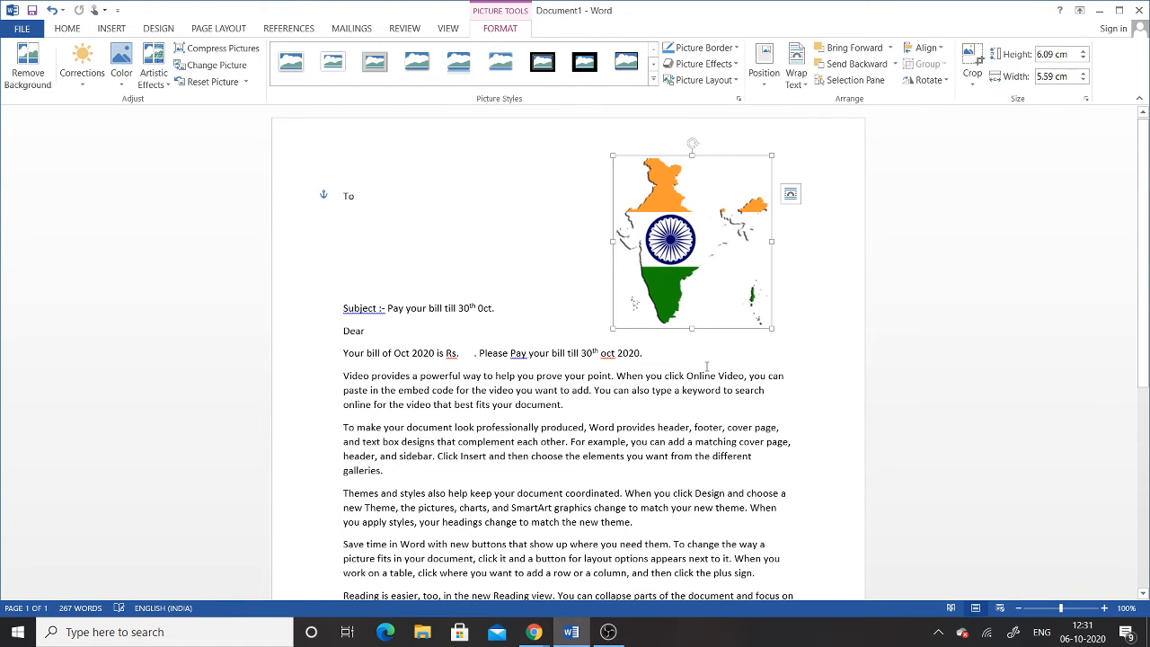
left_click(680, 375)
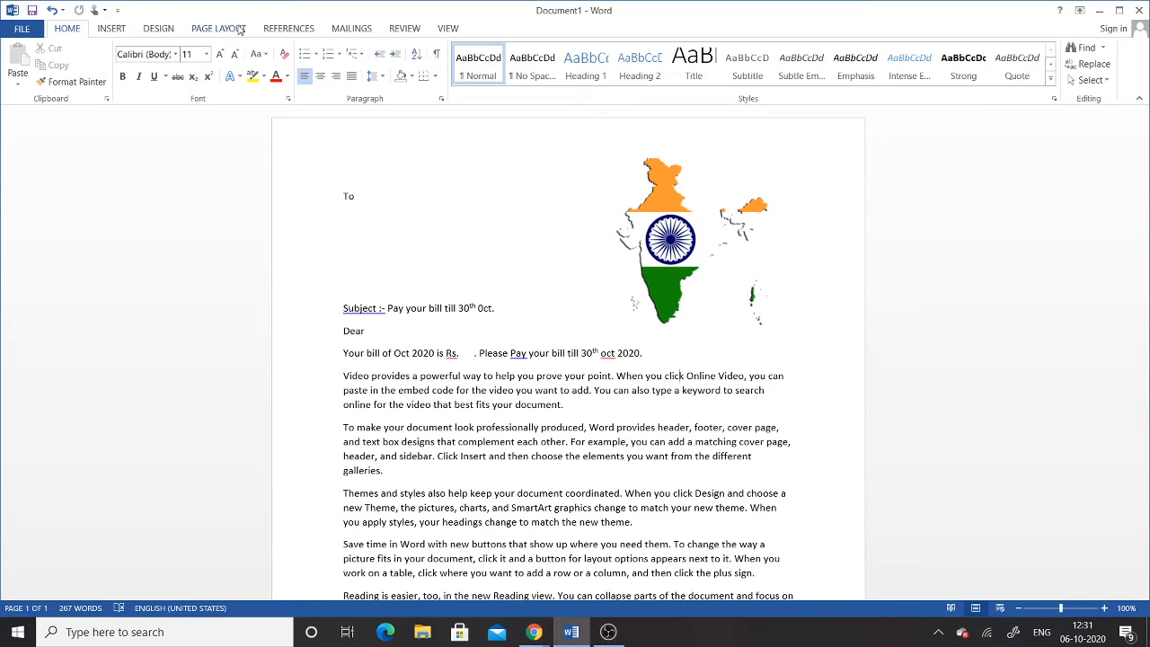
Step: Make the document a Letters mail merge from the Mailings tab and open Select Recipients
left_click(352, 29)
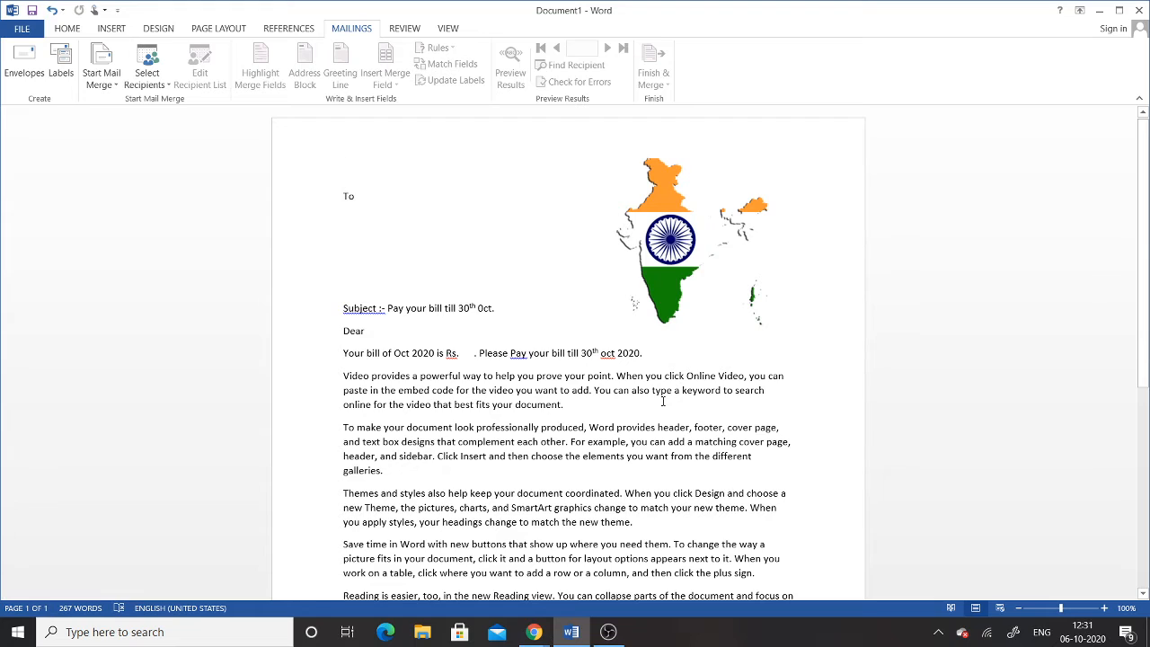
left_click(112, 87)
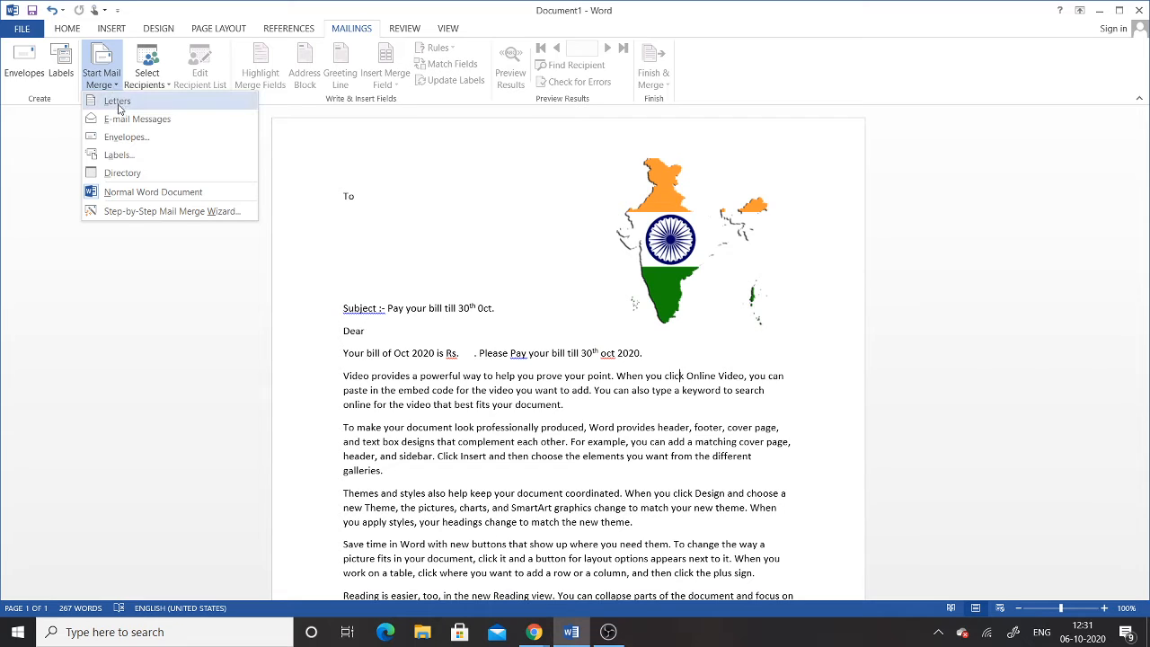
left_click(117, 102)
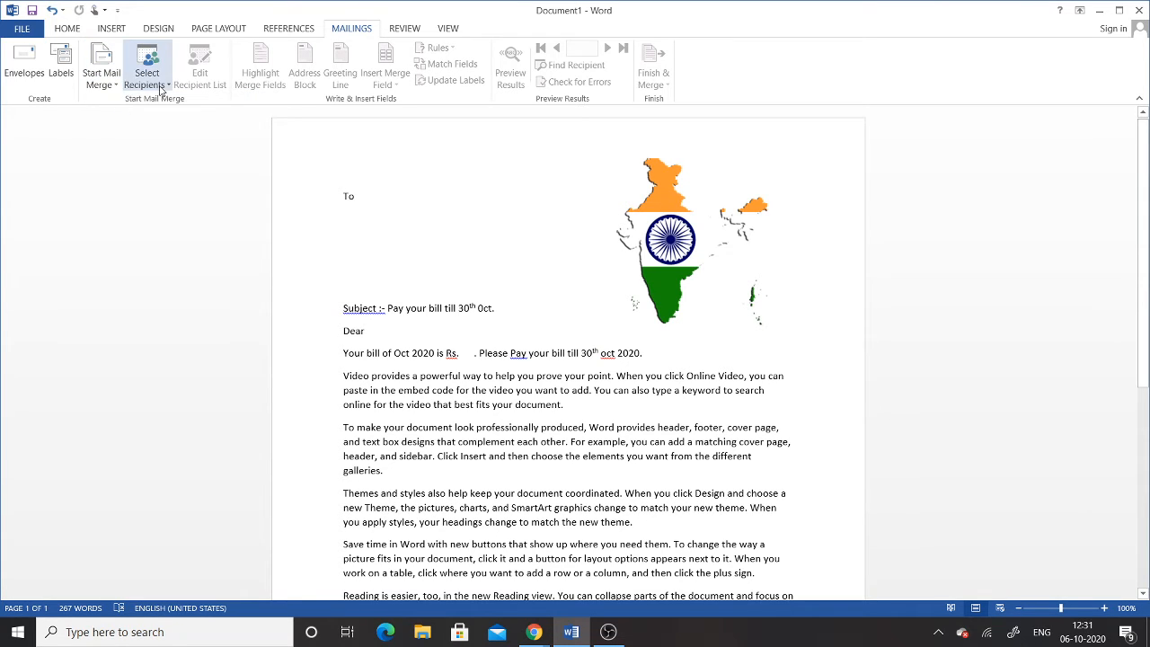
left_click(106, 86)
left_click(146, 81)
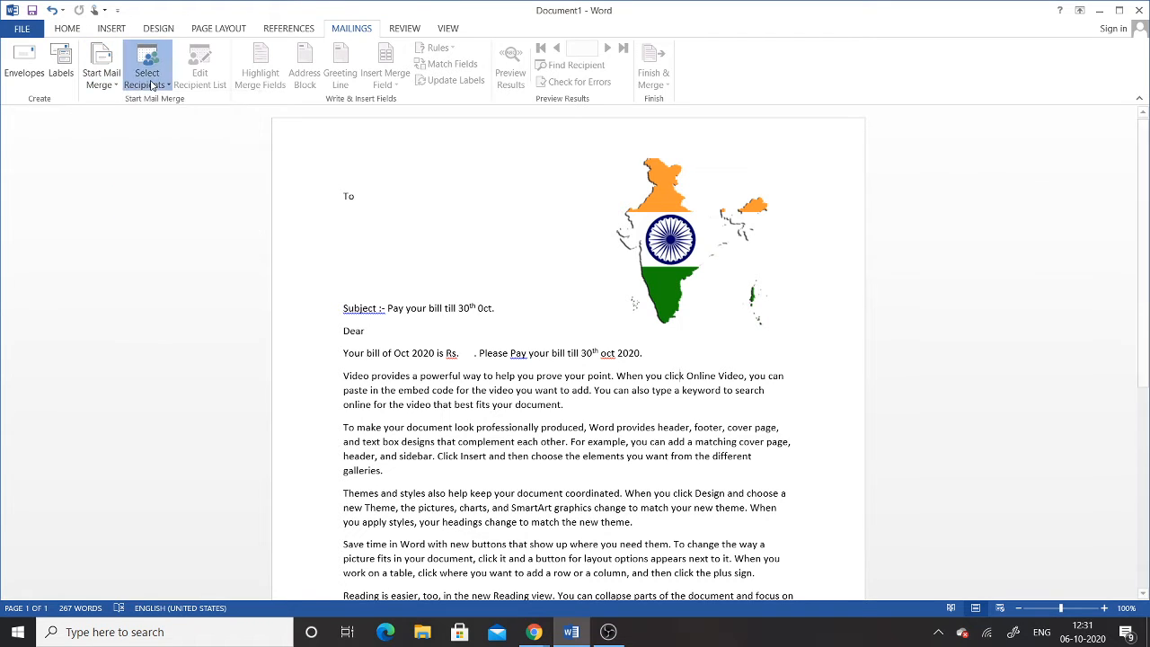
left_click(146, 81)
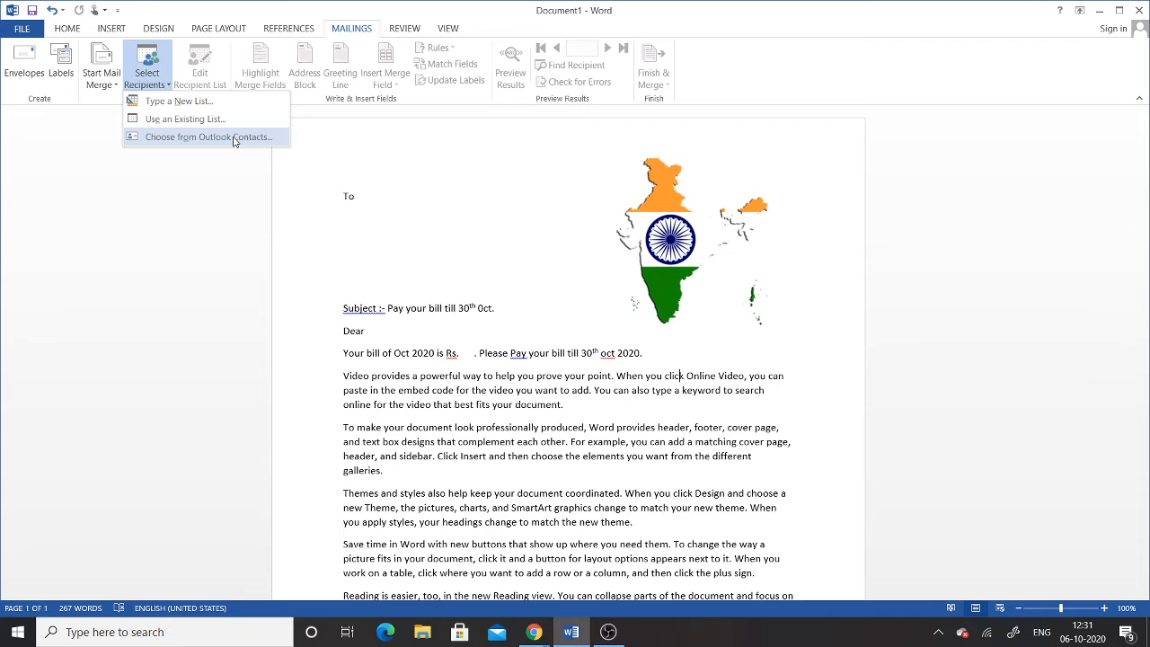
left_click(196, 101)
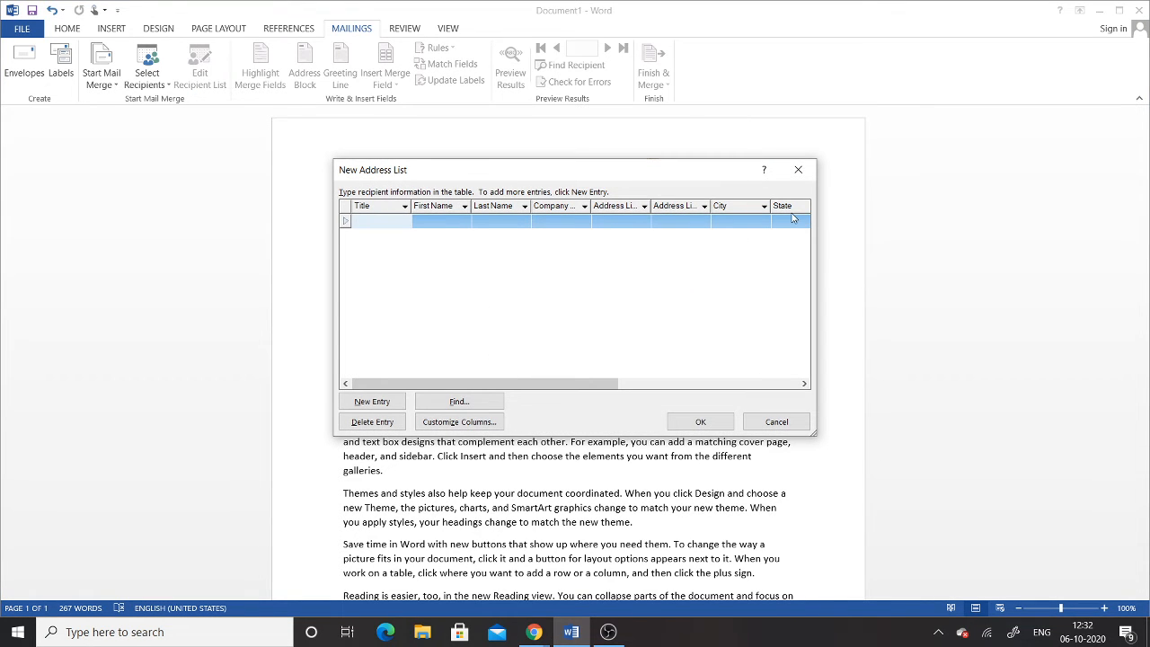
left_click_drag(593, 385, 624, 382)
left_click_drag(549, 388, 728, 386)
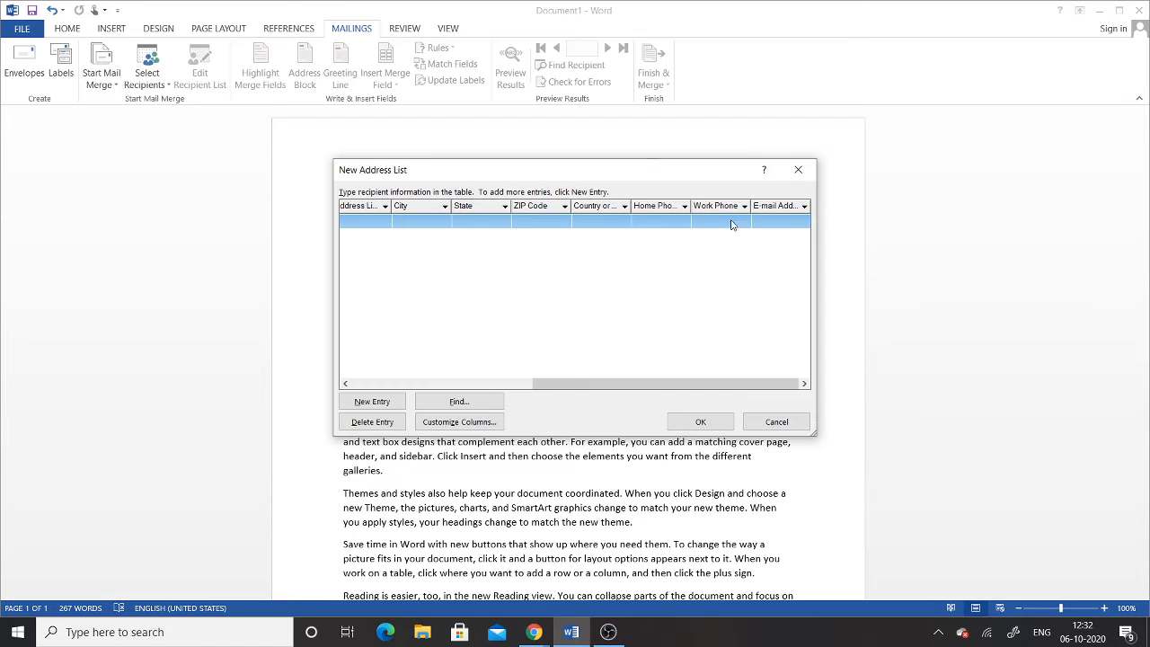
left_click_drag(729, 388, 471, 382)
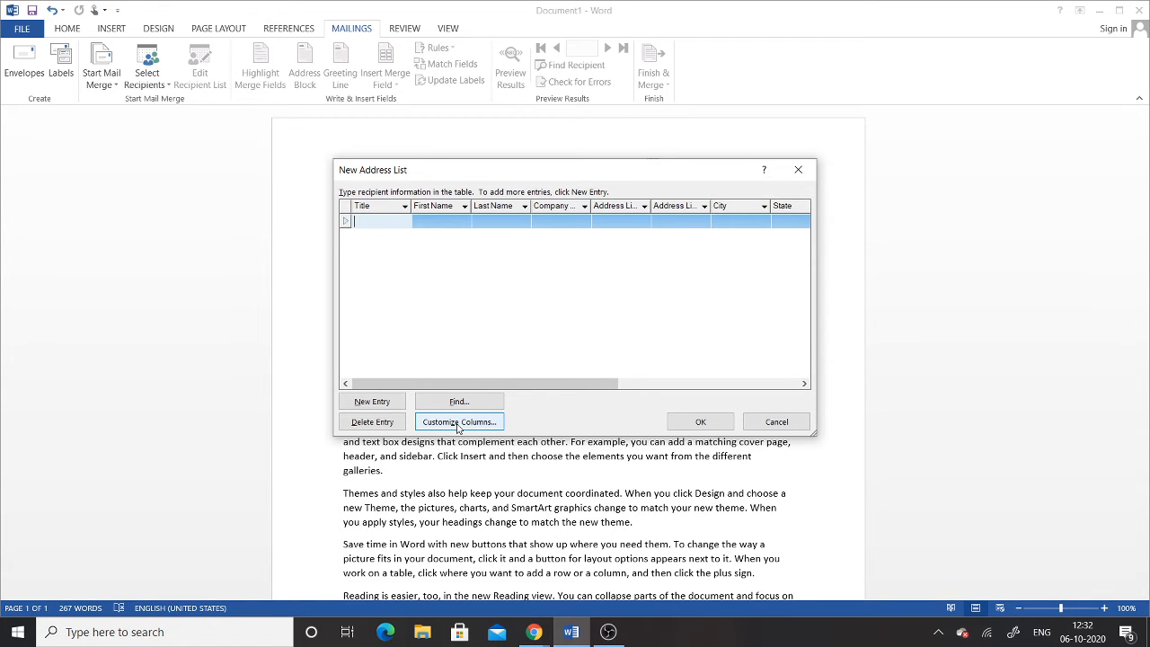
Step: In Customize Columns, delete the Title, Company Name, Address Line 2 and City fields
left_click(458, 421)
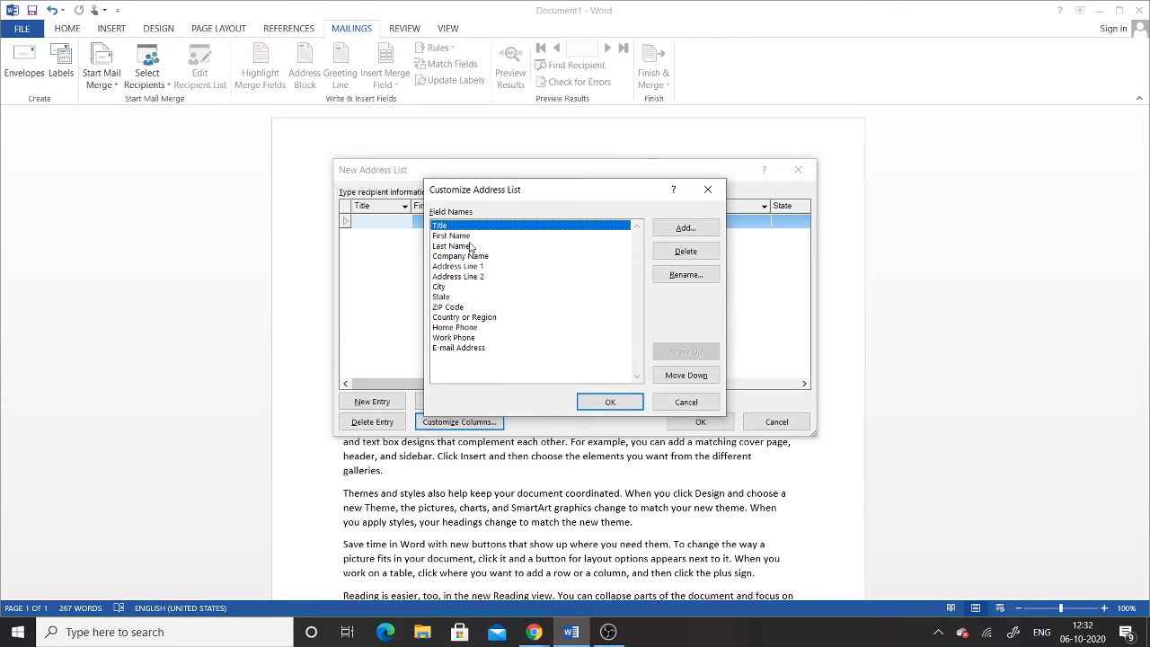
left_click(685, 250)
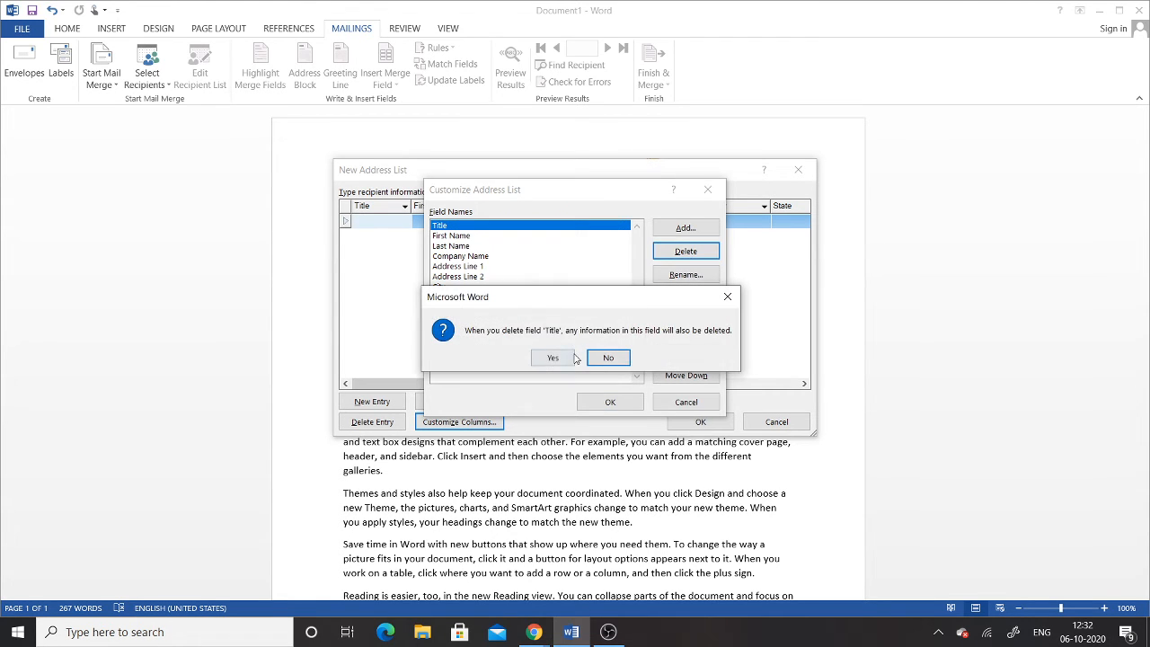
left_click(558, 358)
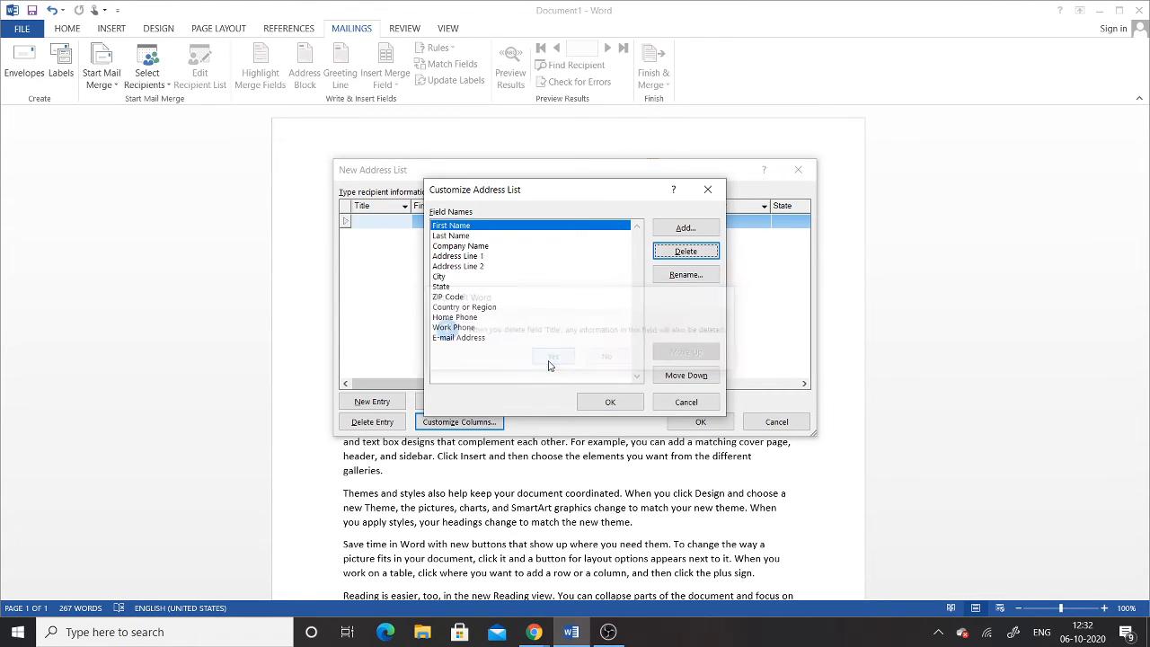
left_click(459, 246)
left_click(685, 250)
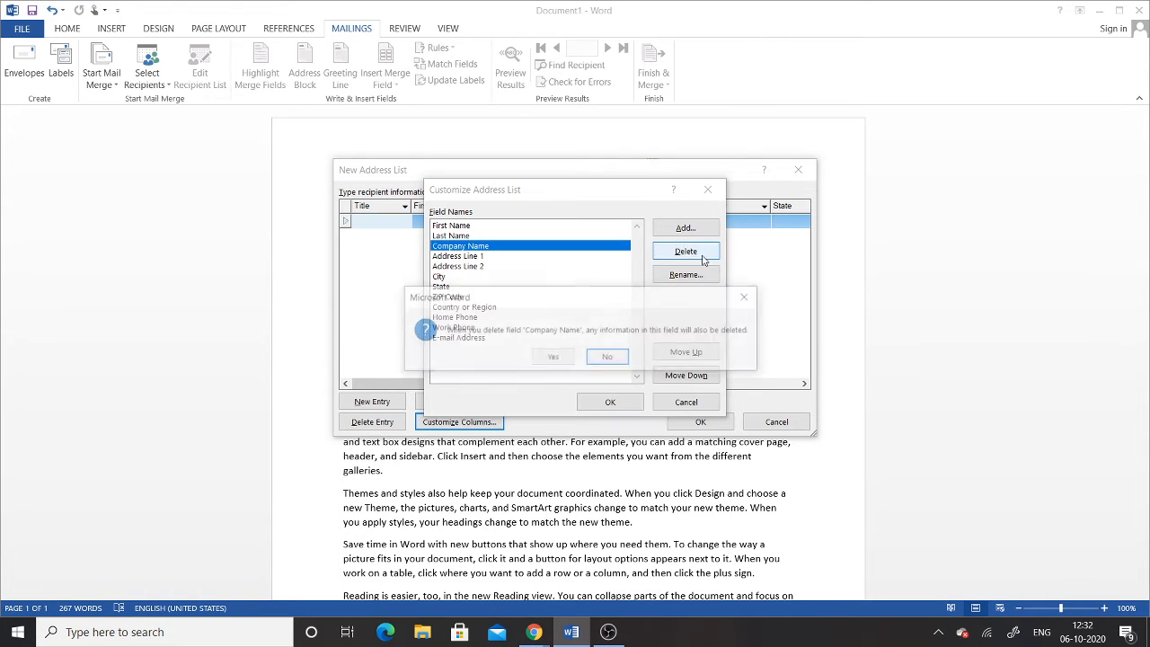
left_click(559, 357)
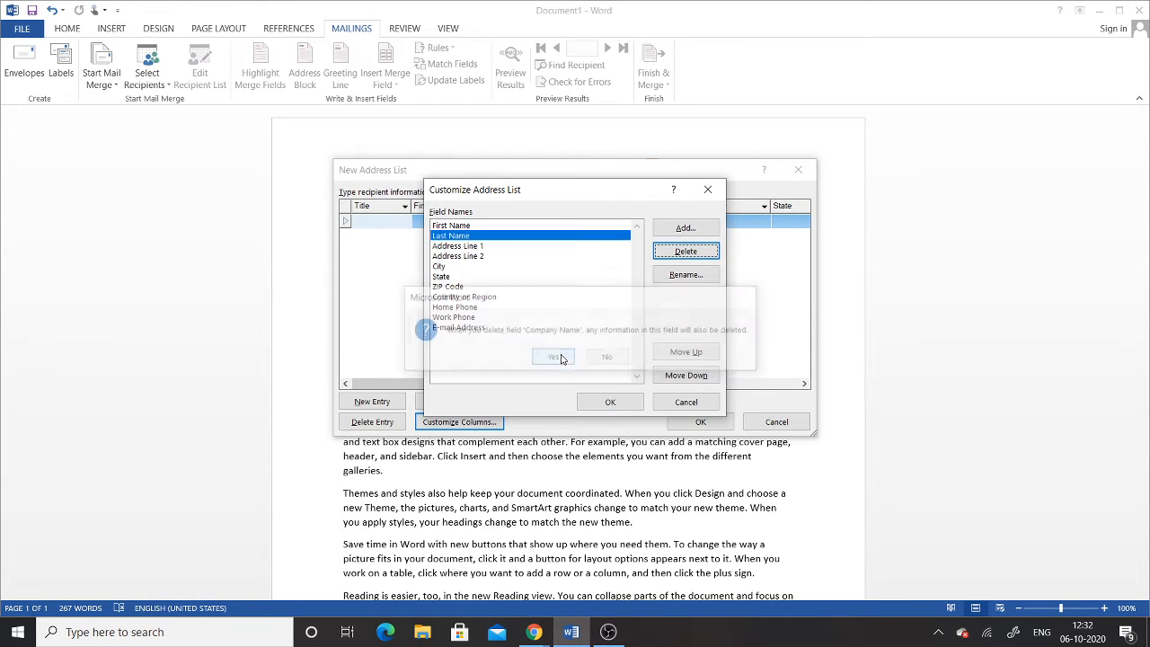
left_click(481, 245)
left_click(477, 256)
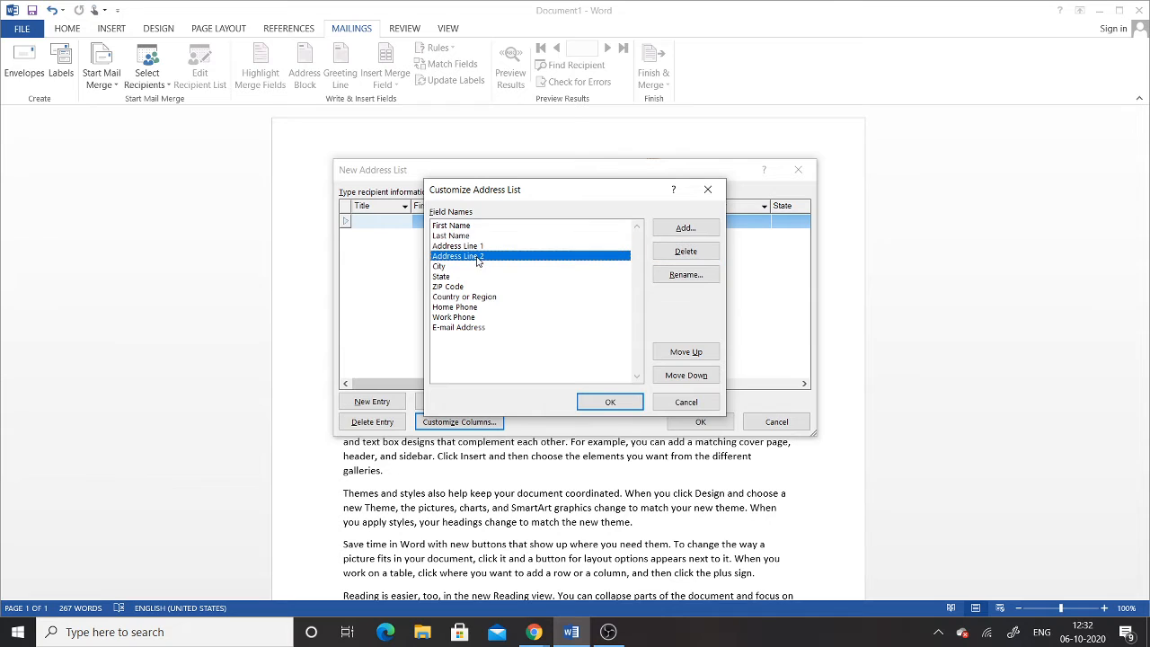
left_click(685, 250)
left_click(552, 357)
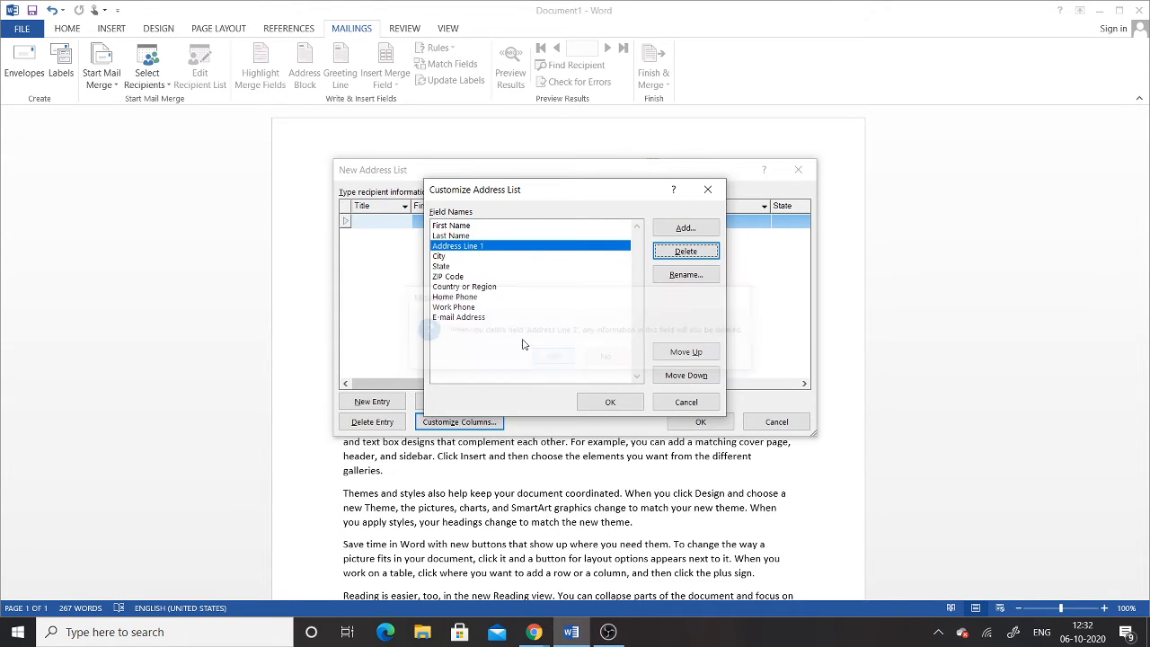
left_click(442, 256)
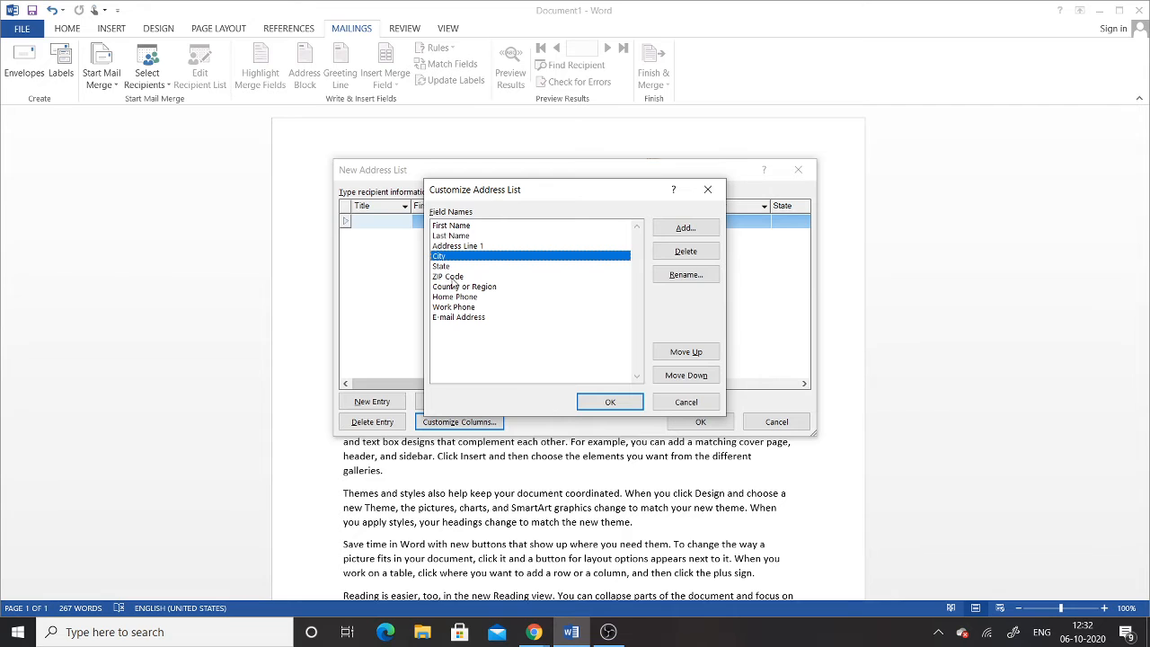
left_click(452, 278)
left_click(447, 257)
left_click(685, 252)
left_click(552, 356)
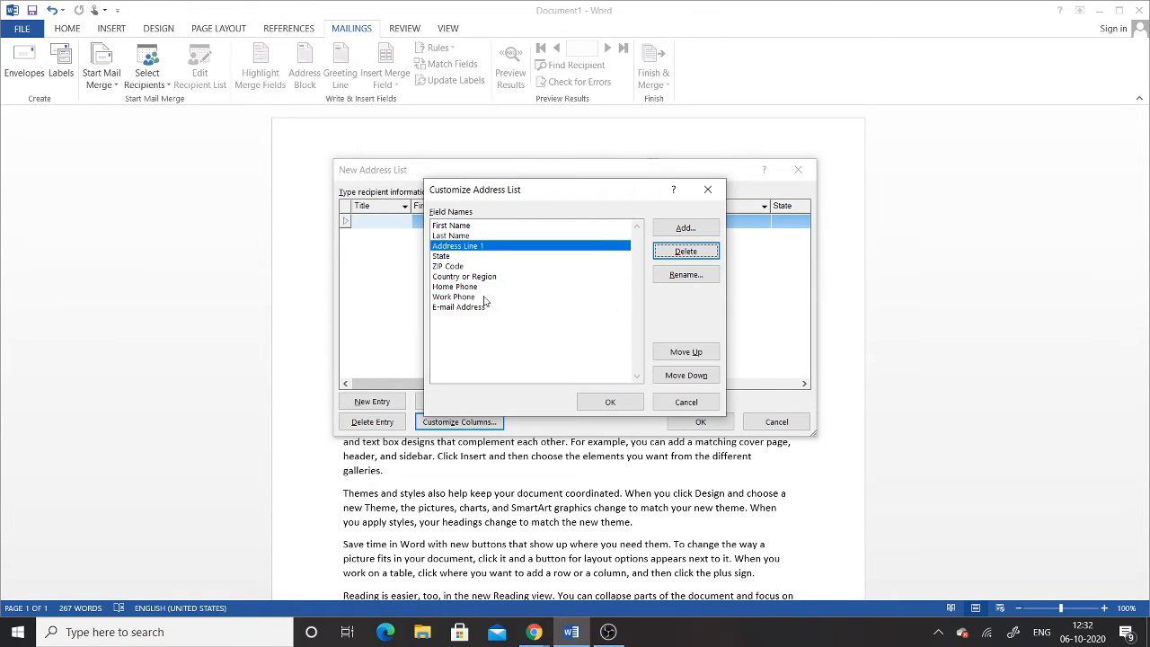
Step: Delete the State, Country or Region, Work Phone and E-mail Address fields as well
left_click(442, 258)
left_click(685, 252)
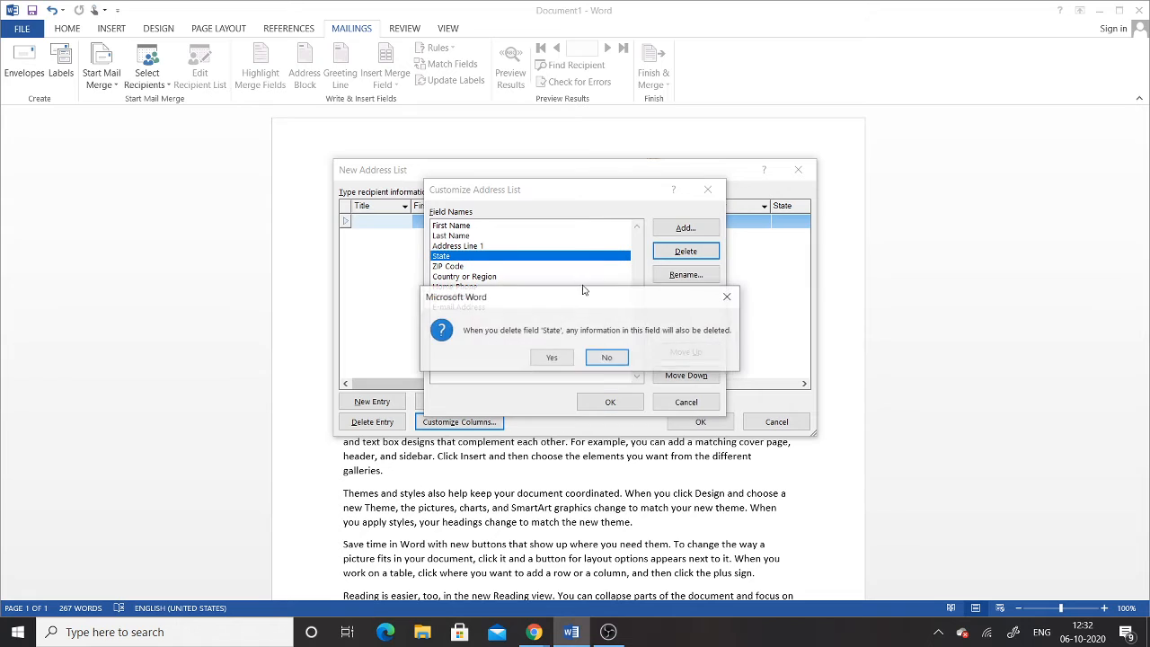
left_click(552, 357)
left_click(460, 258)
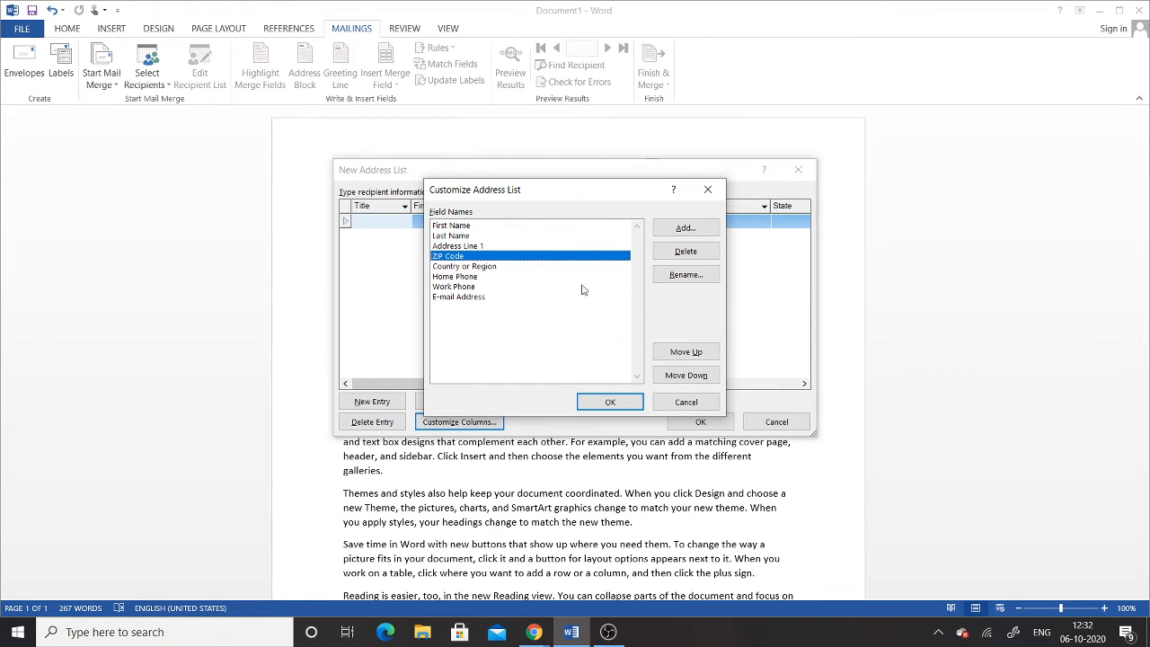
left_click(486, 268)
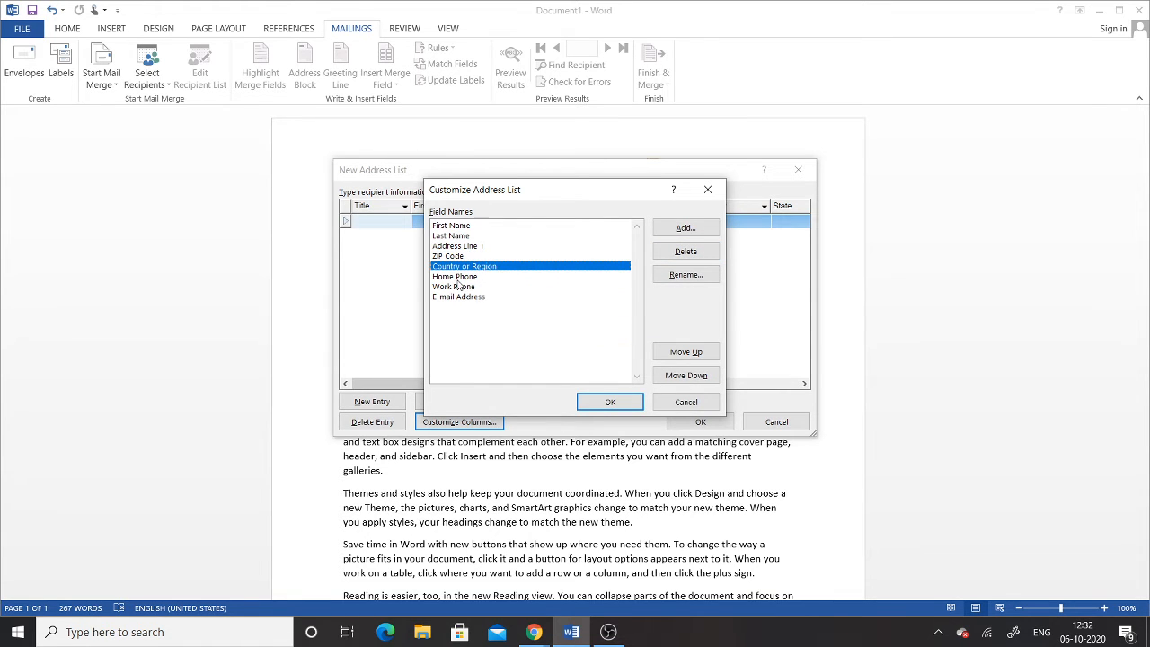
left_click(463, 277)
left_click(468, 267)
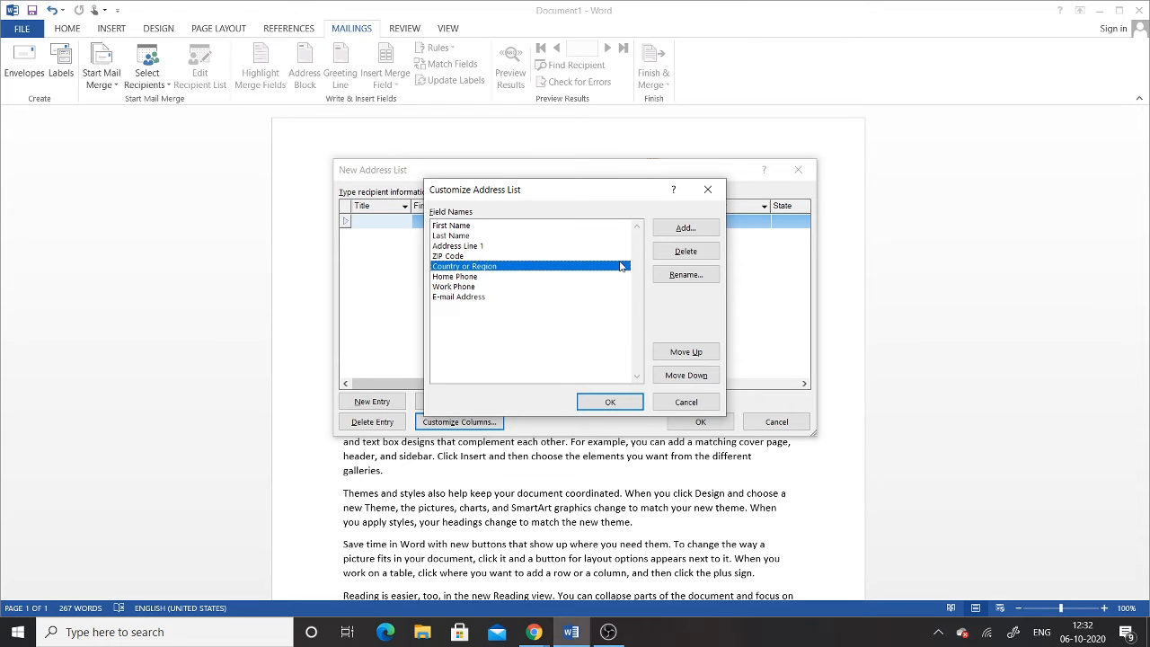
left_click(685, 254)
left_click(549, 359)
left_click(473, 268)
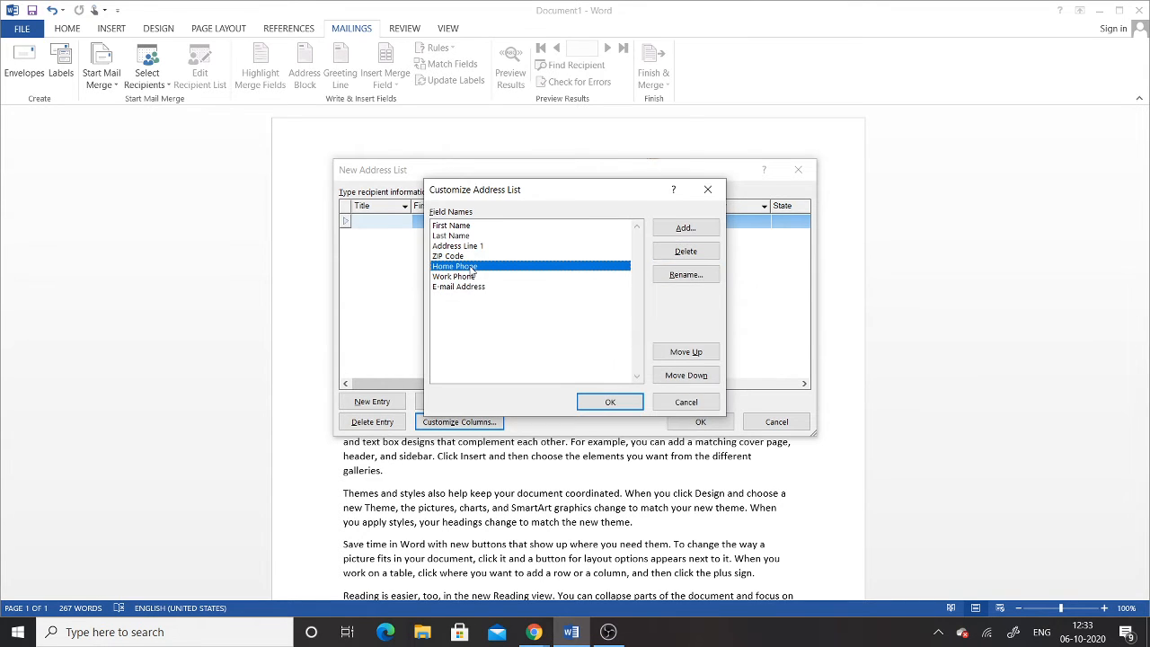
left_click(468, 276)
left_click(685, 253)
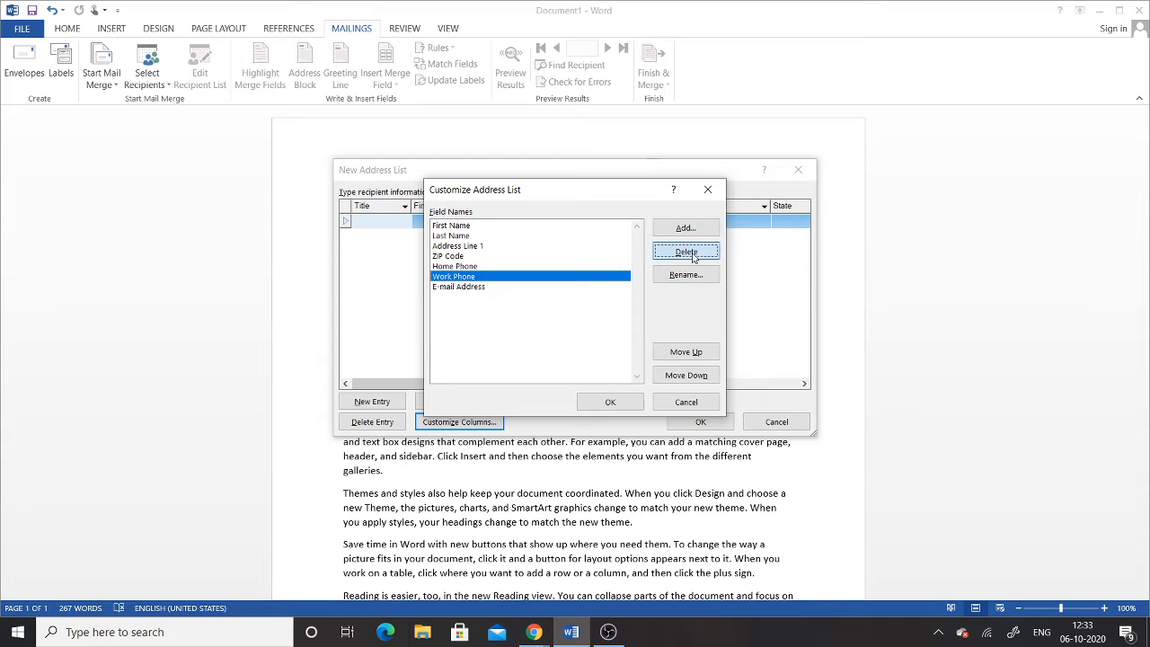
left_click(551, 357)
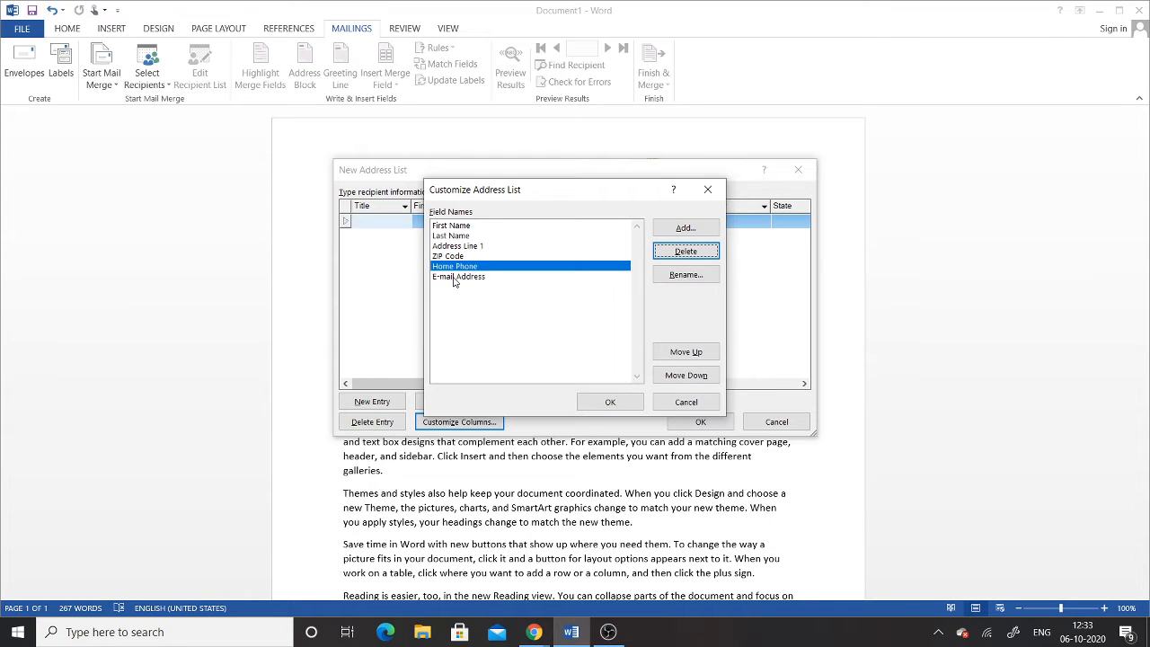
left_click(454, 277)
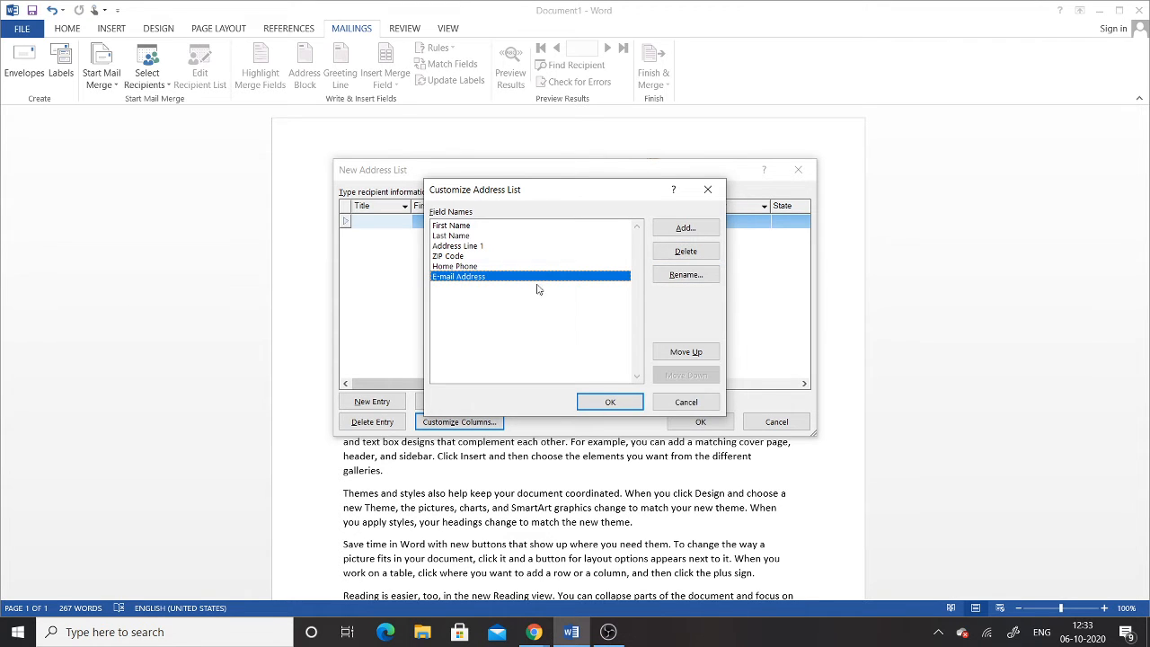
left_click(686, 252)
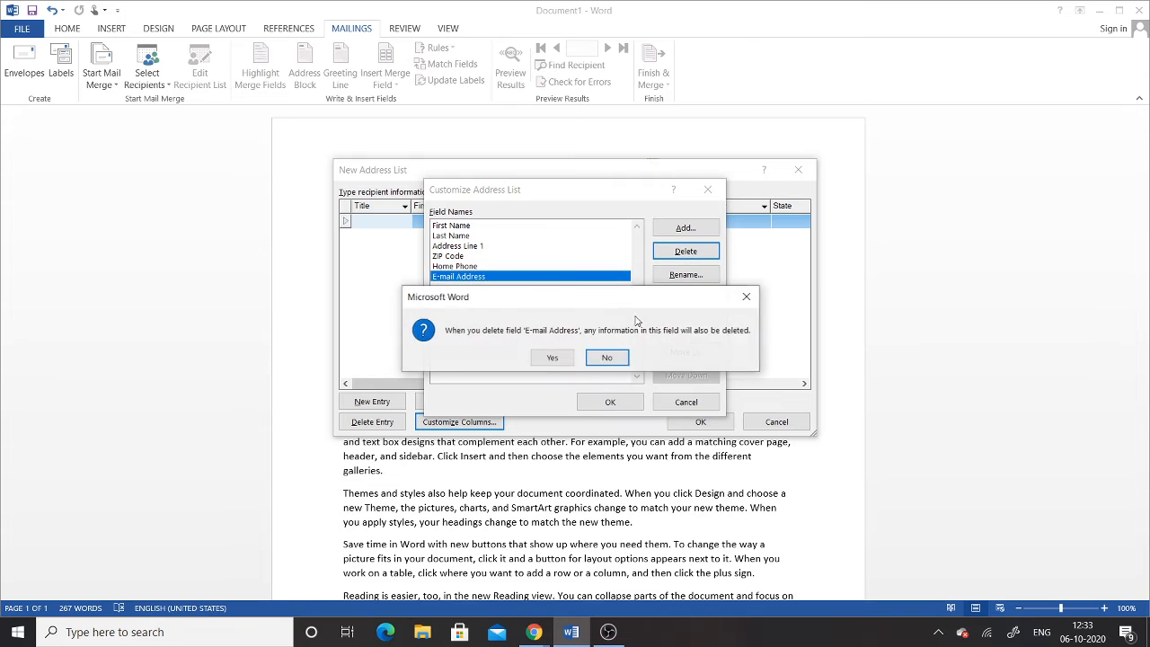
left_click(544, 358)
left_click(476, 317)
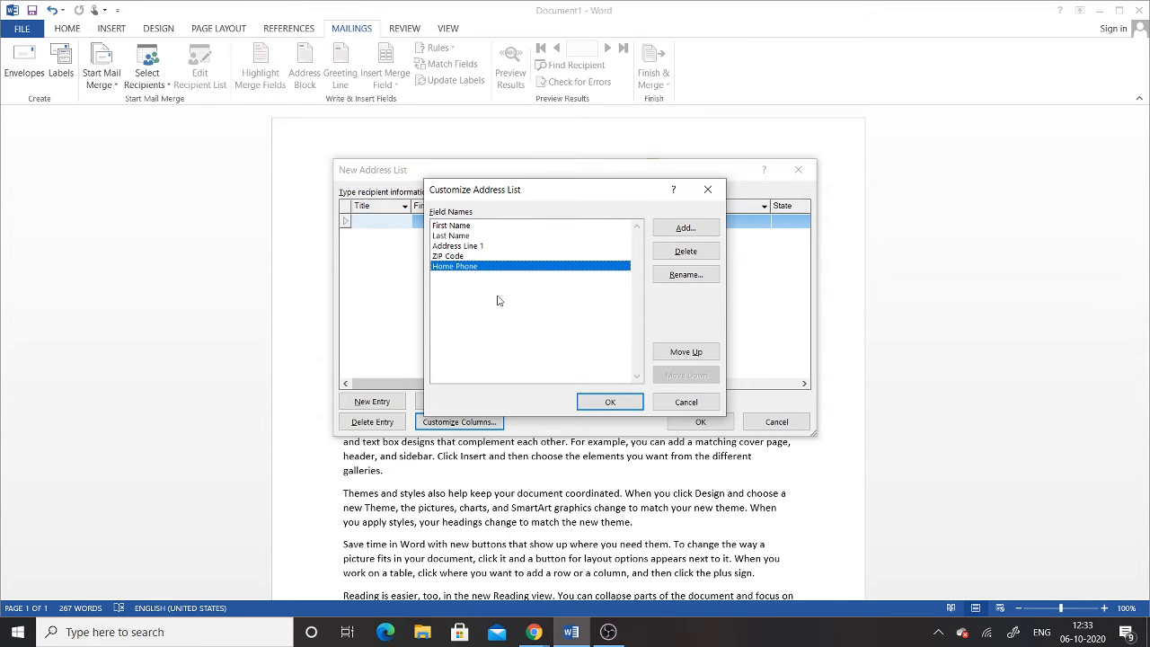
Step: Add two new fields, billAmt and Unit, to the address list
left_click(683, 230)
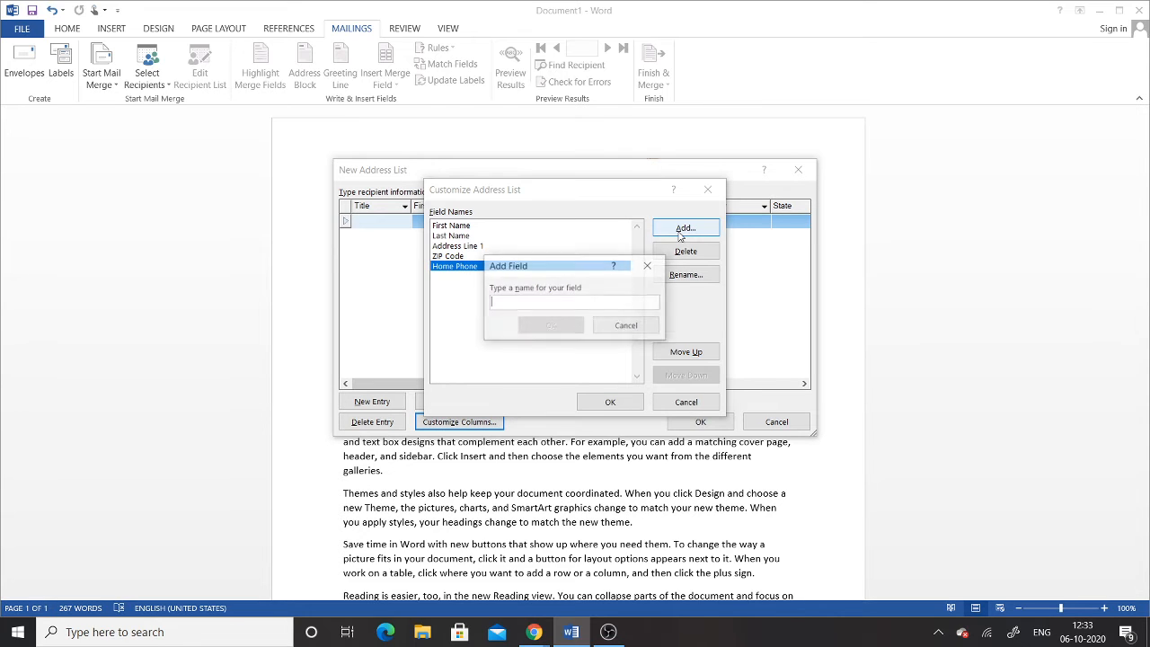
type("billAmt")
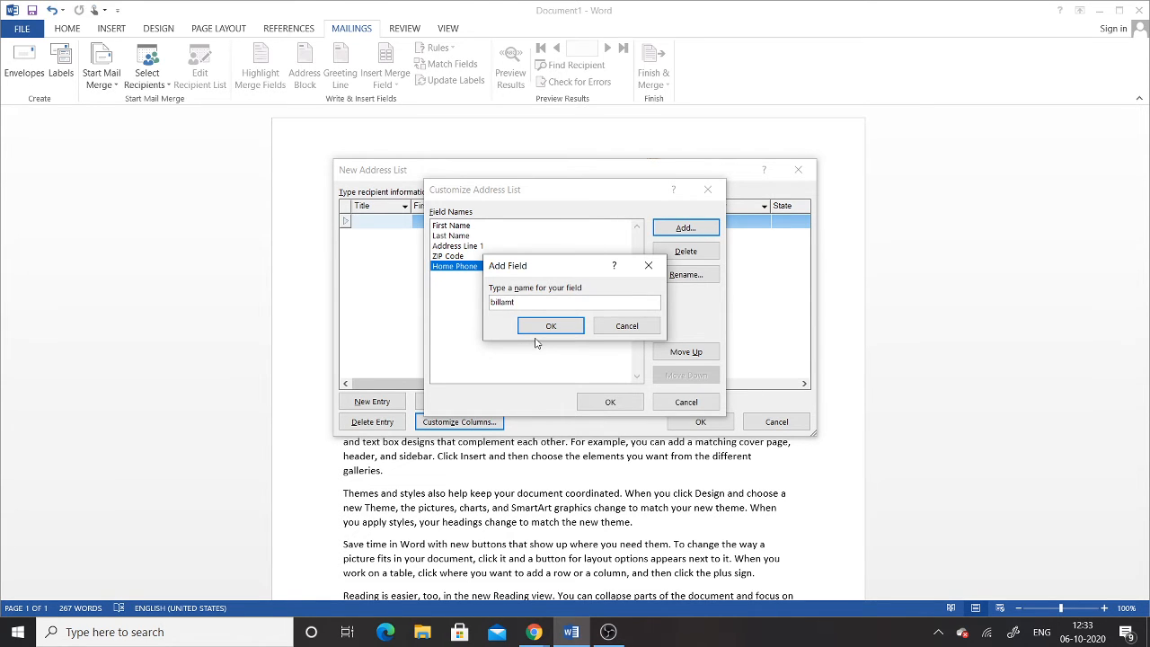
type("A")
left_click(555, 325)
left_click(686, 229)
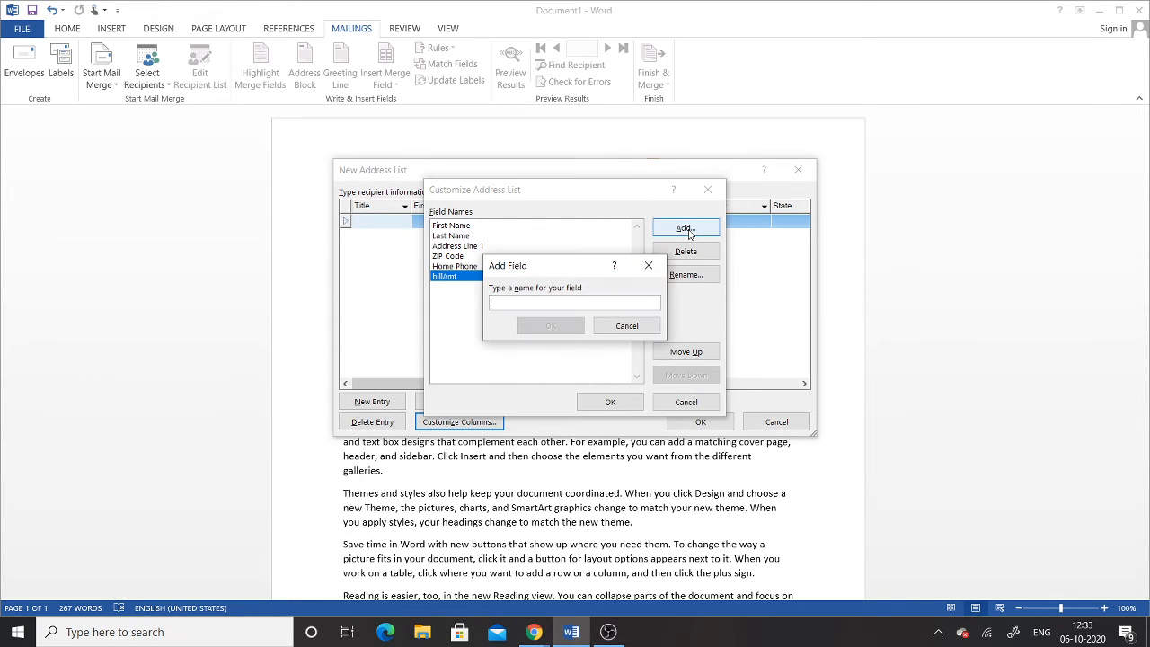
type("Unit")
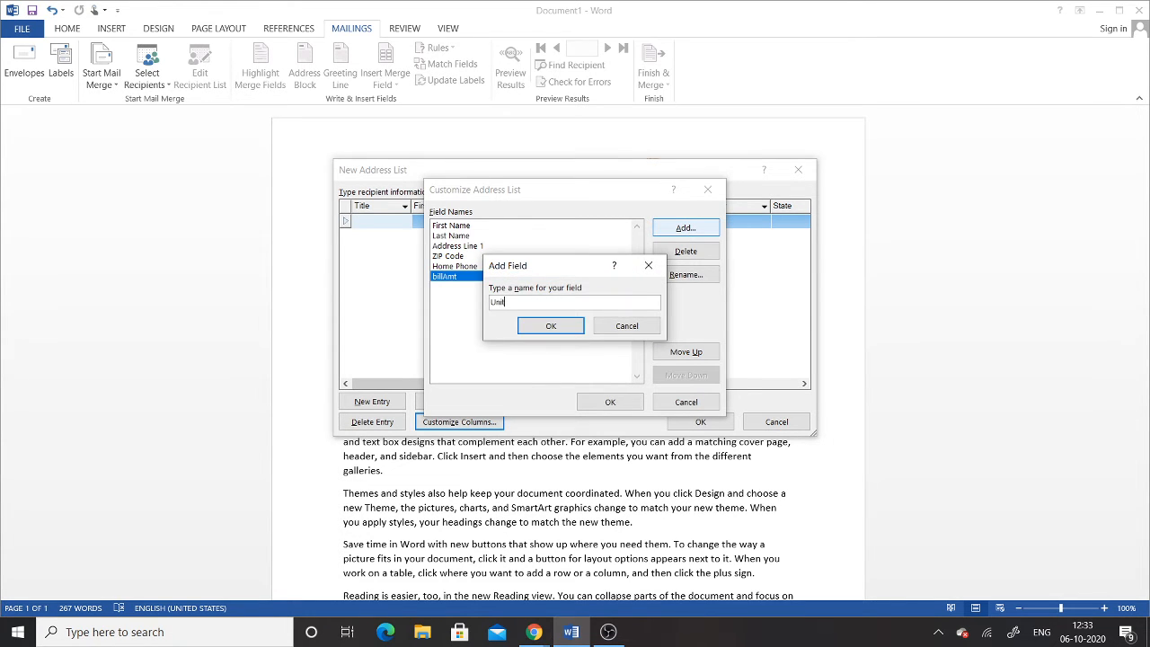
left_click(547, 326)
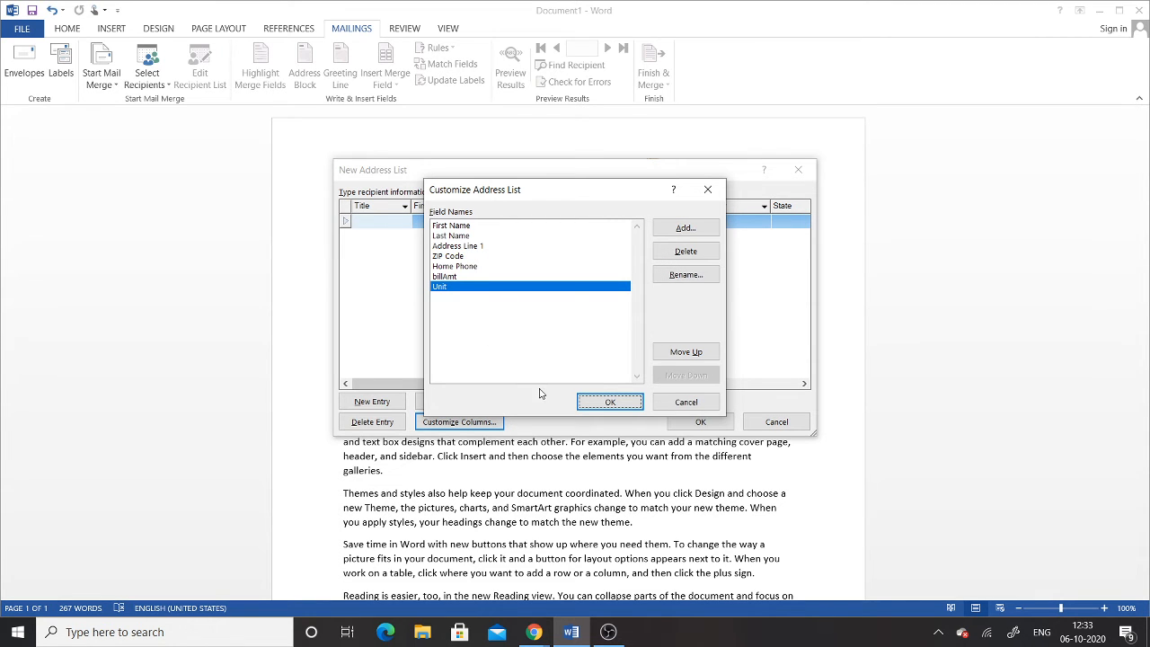
Step: Move billAmt and then Unit to the top of the field list and confirm the order
left_click(465, 278)
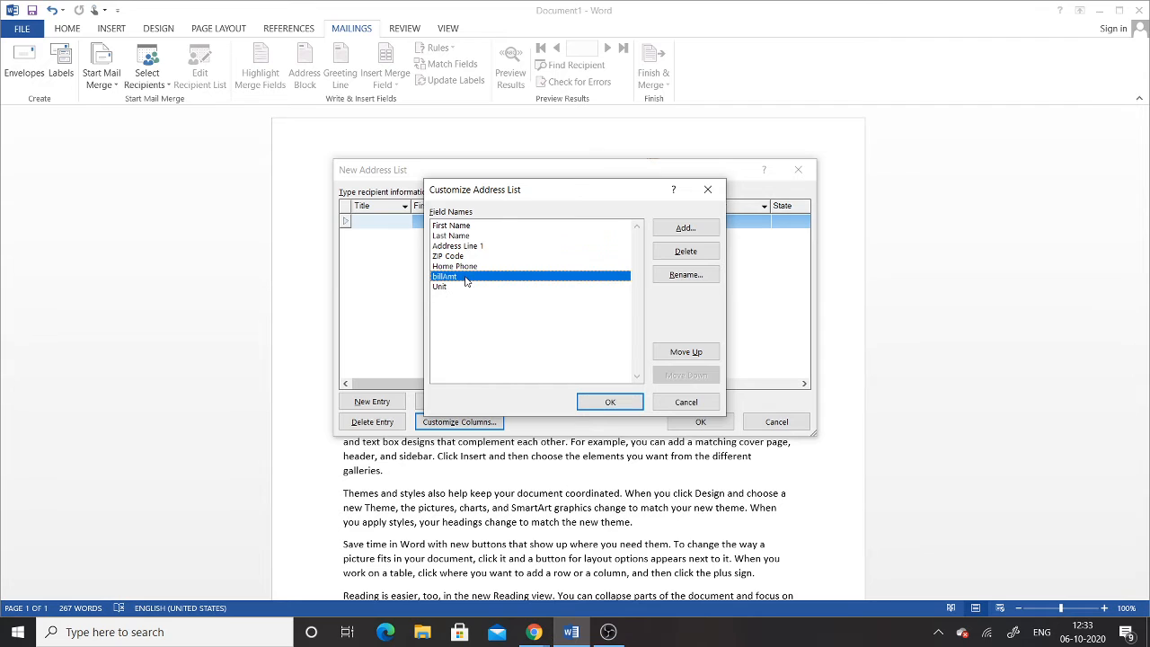
left_click(698, 356)
left_click(698, 356)
left_click(699, 355)
left_click(698, 355)
left_click(699, 356)
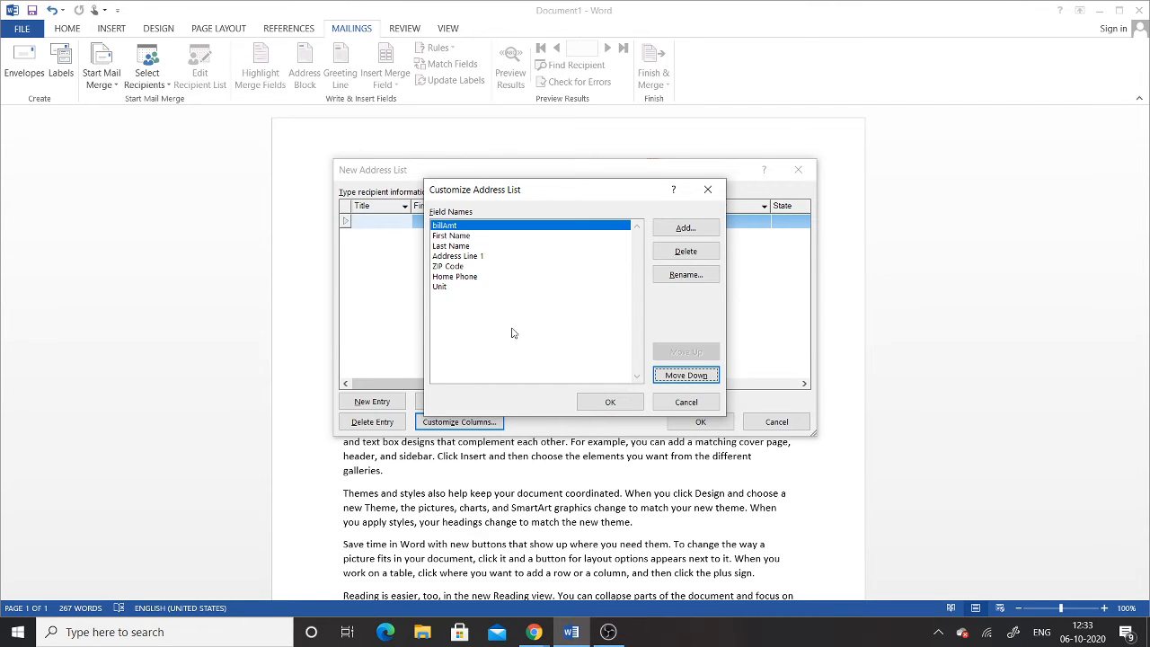
left_click(443, 287)
left_click(679, 352)
left_click(679, 352)
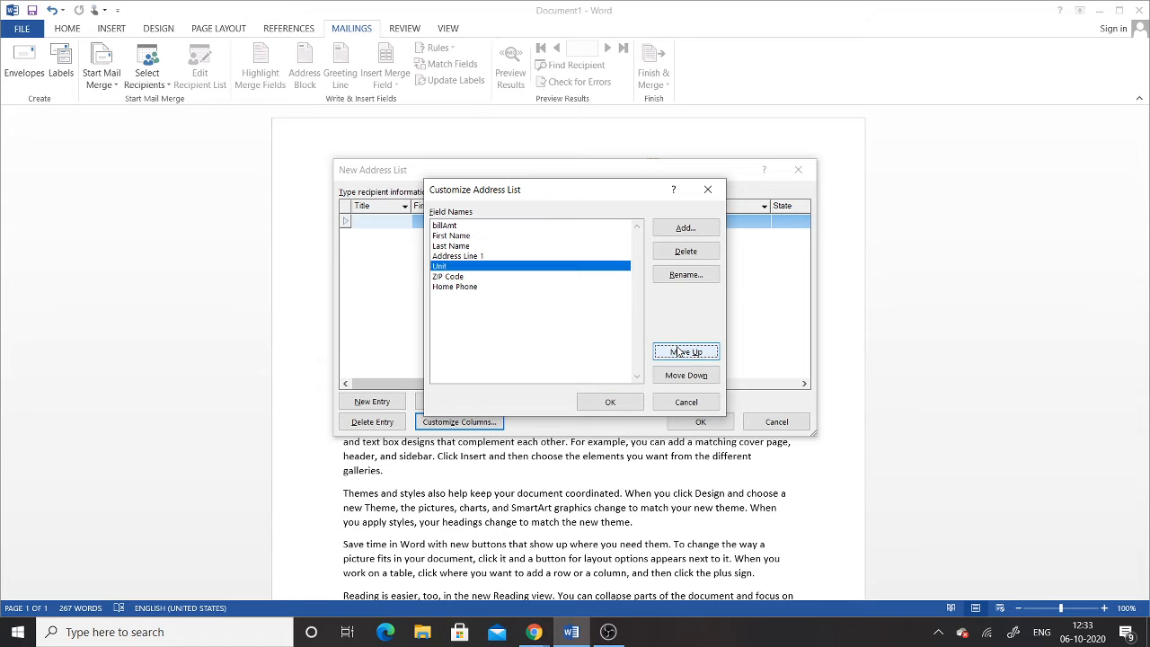
left_click(679, 352)
left_click(679, 352)
left_click(679, 353)
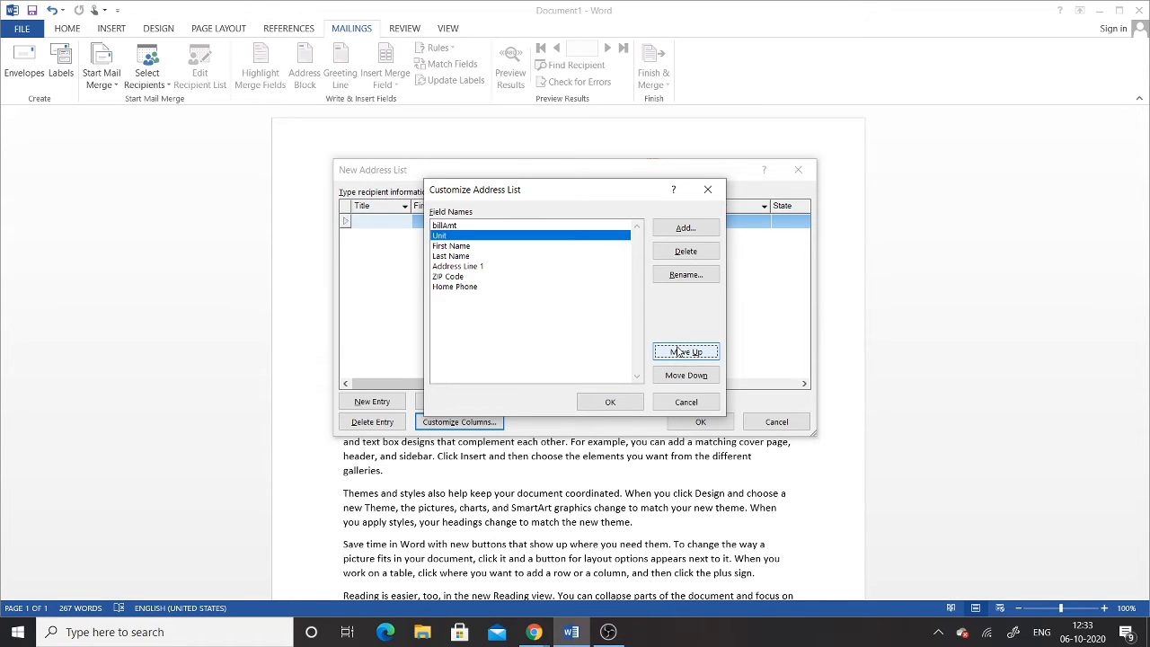
left_click(679, 352)
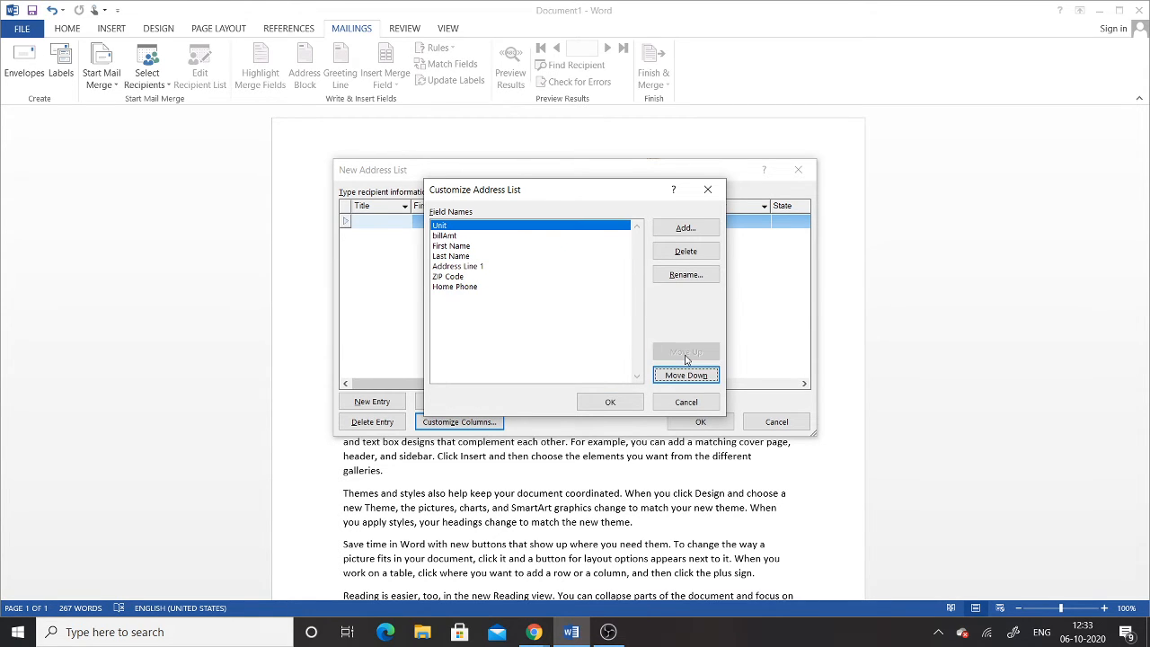
left_click(616, 403)
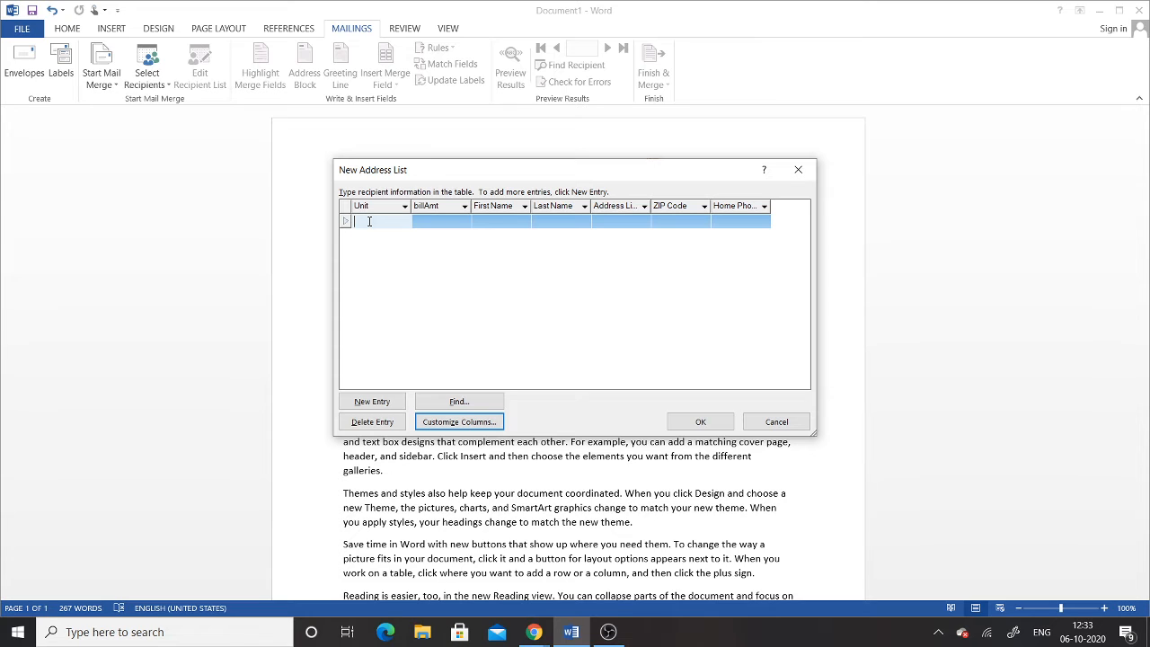
Step: Enter bill amount 2000 and the first recipient's first and last name
left_click(439, 224)
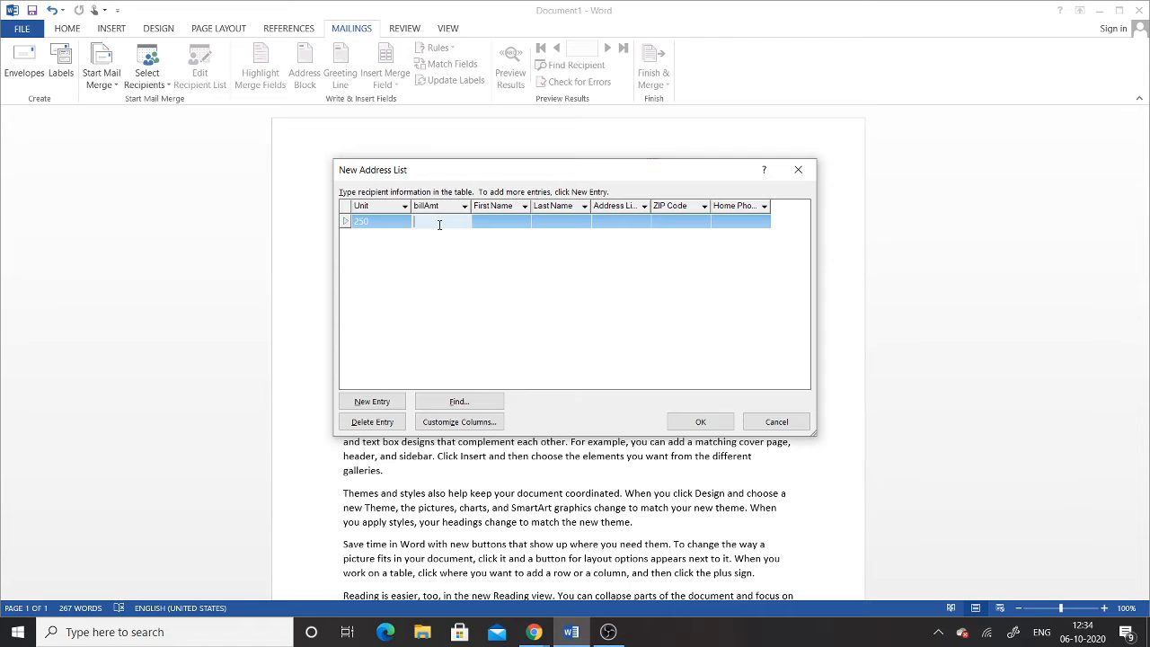
type("2000")
left_click(505, 223)
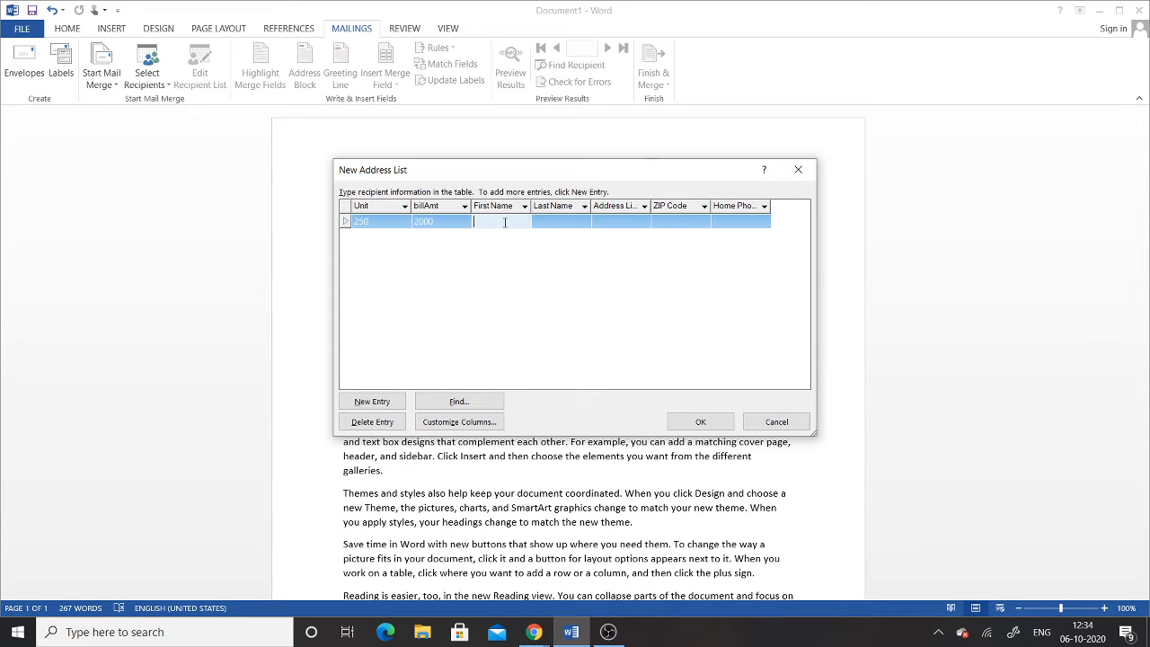
left_click(552, 221)
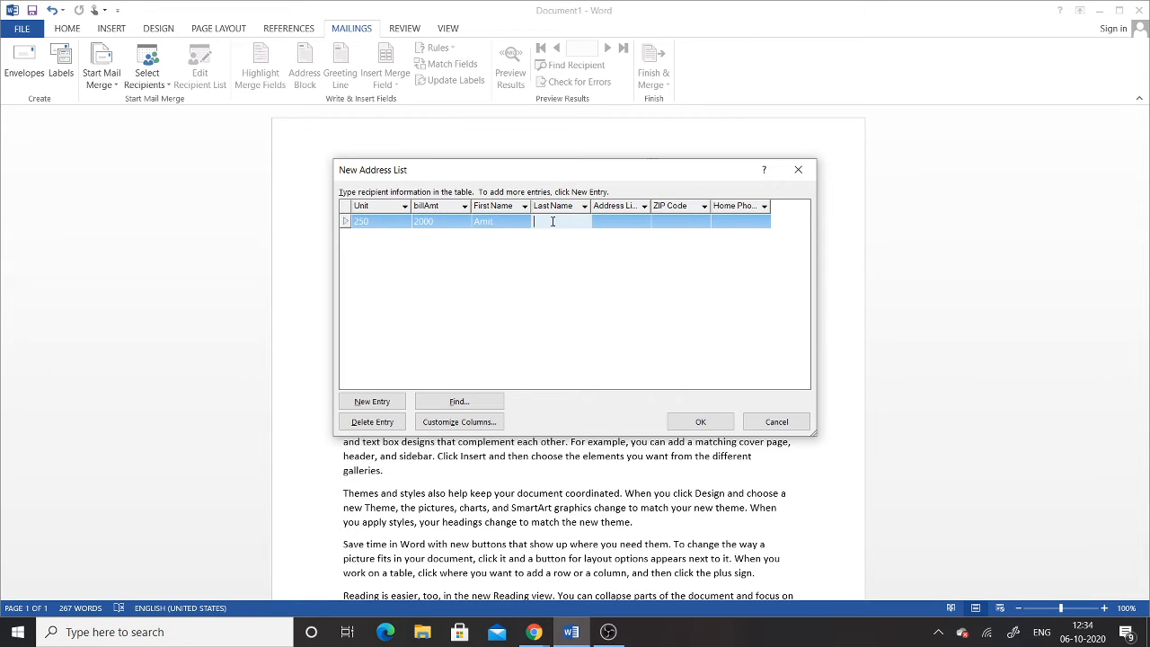
Step: Fill in the first recipient's address, ZIP code and home phone, then add a new entry
left_click(607, 221)
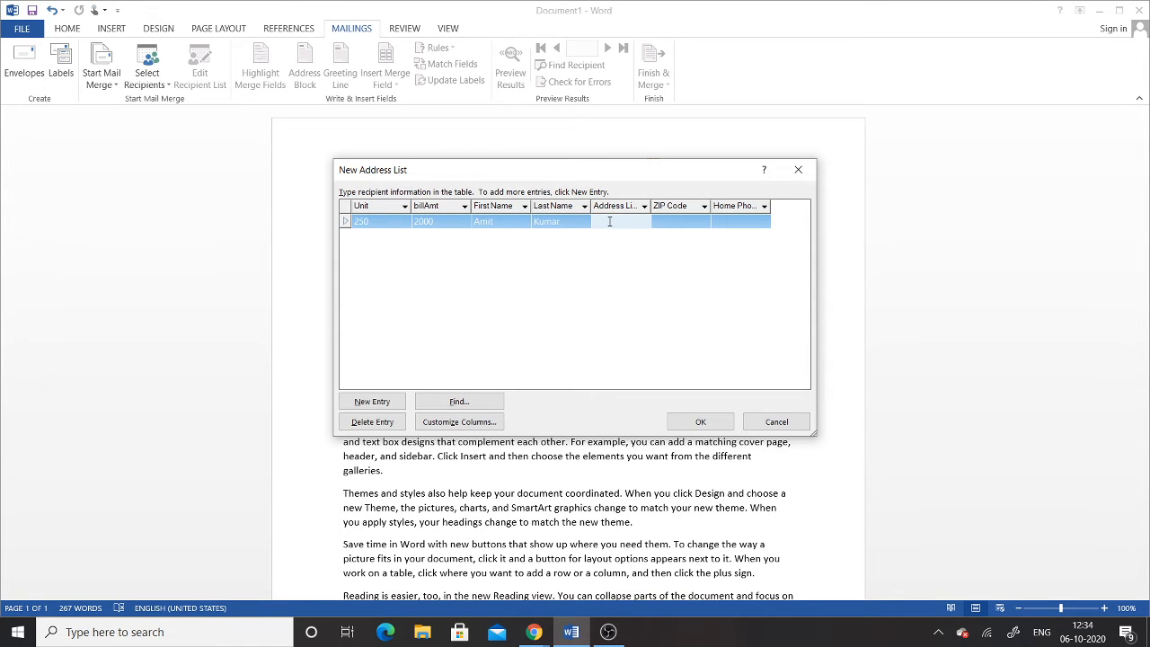
type("H.")
key("BackSpace")
key("BackSpace")
left_click(681, 222)
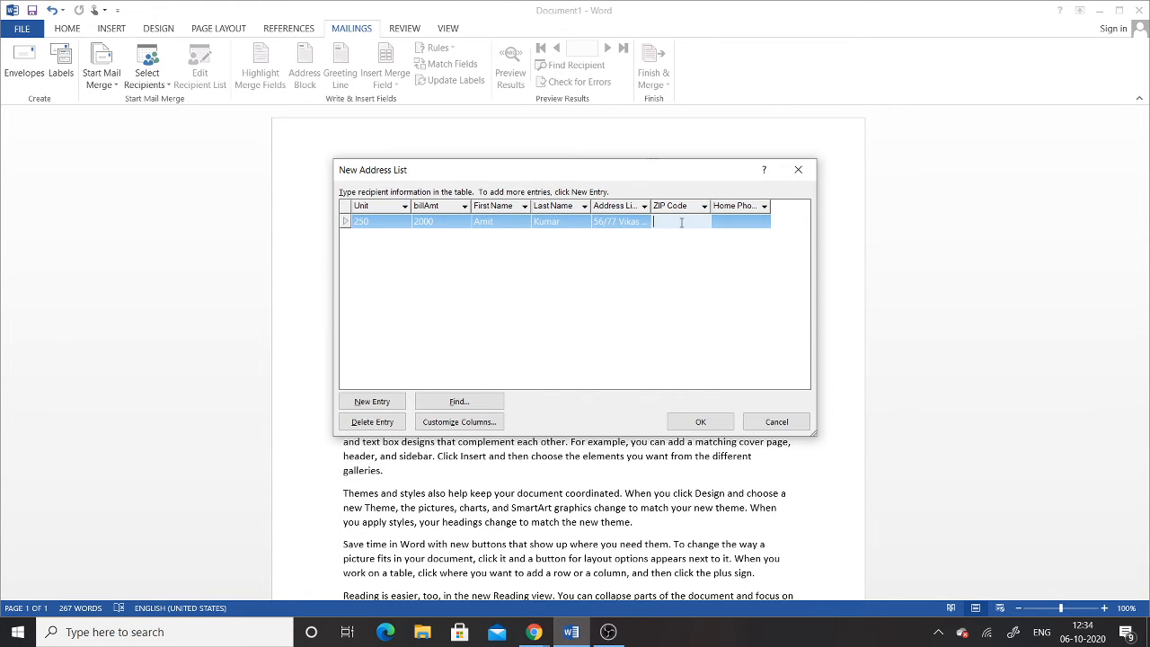
type("110045")
left_click(744, 221)
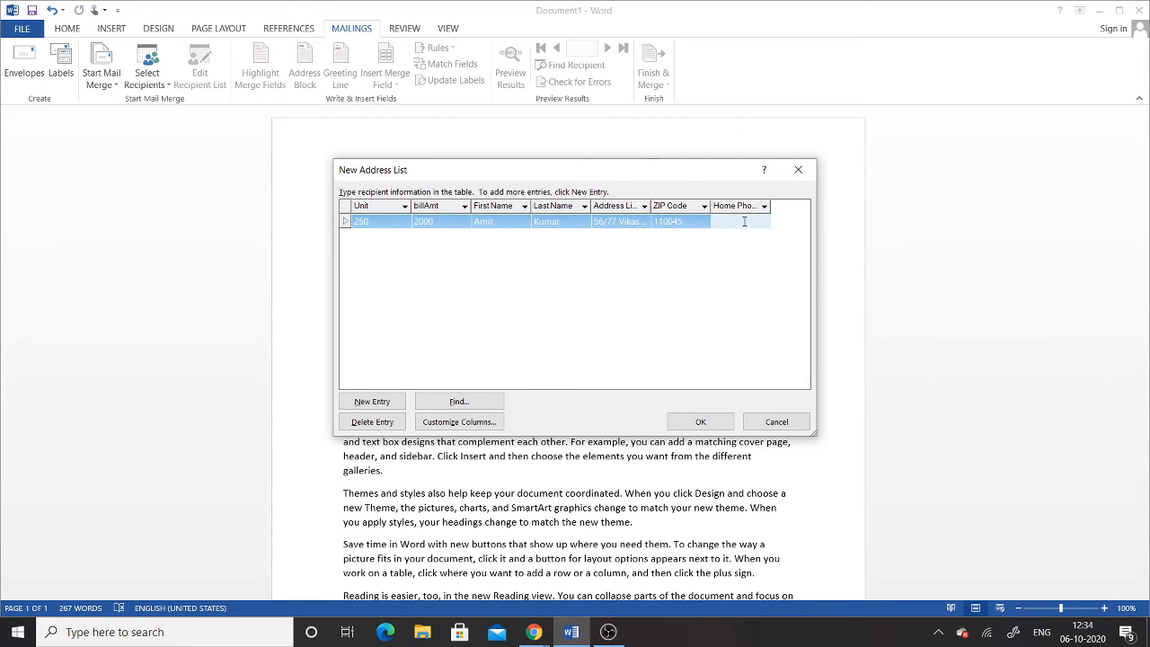
type("989565656")
left_click(370, 402)
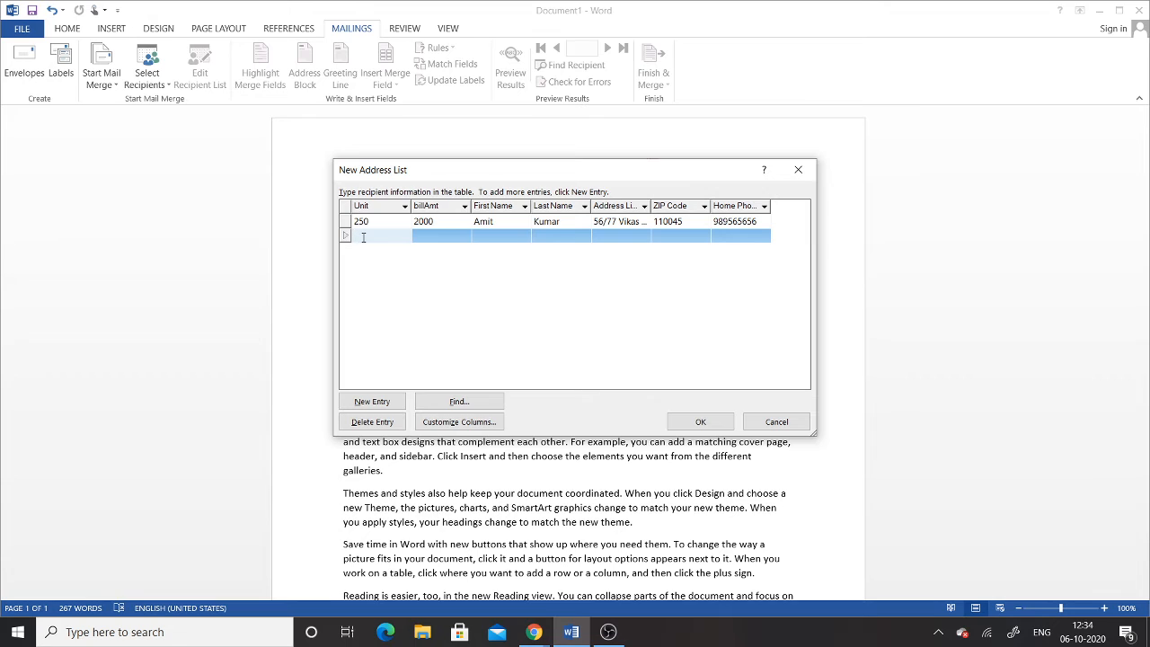
Step: Enter Unit 150, bill amount 1200 and the second recipient's first and last name
type("150")
key("Tab")
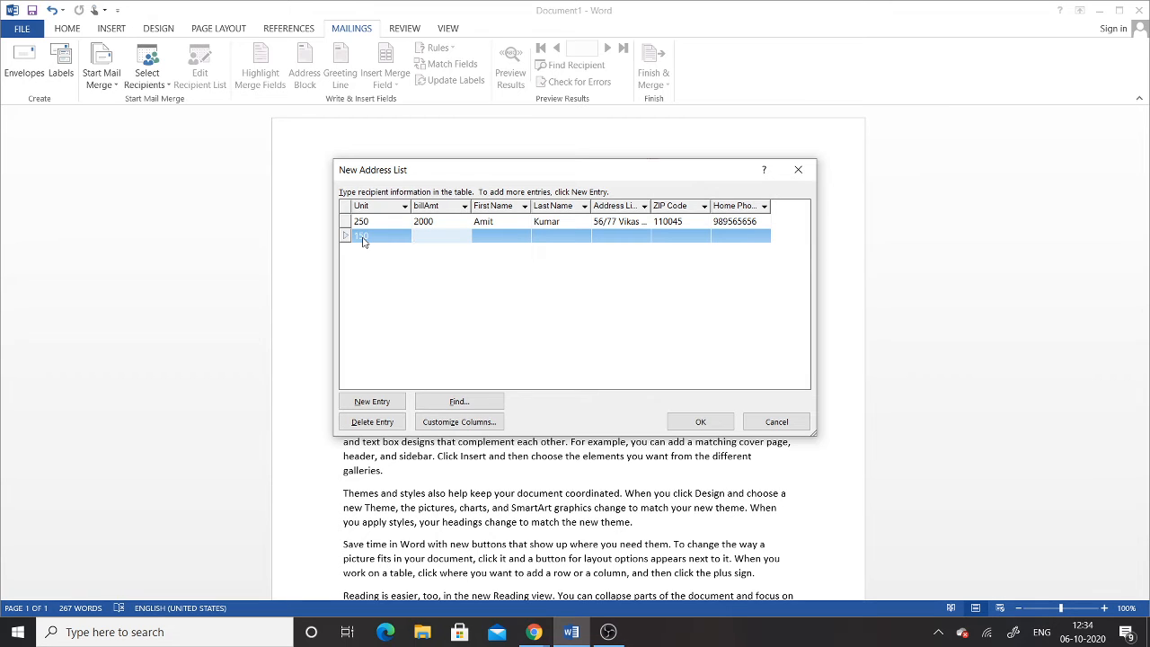
type("1200")
left_click(509, 236)
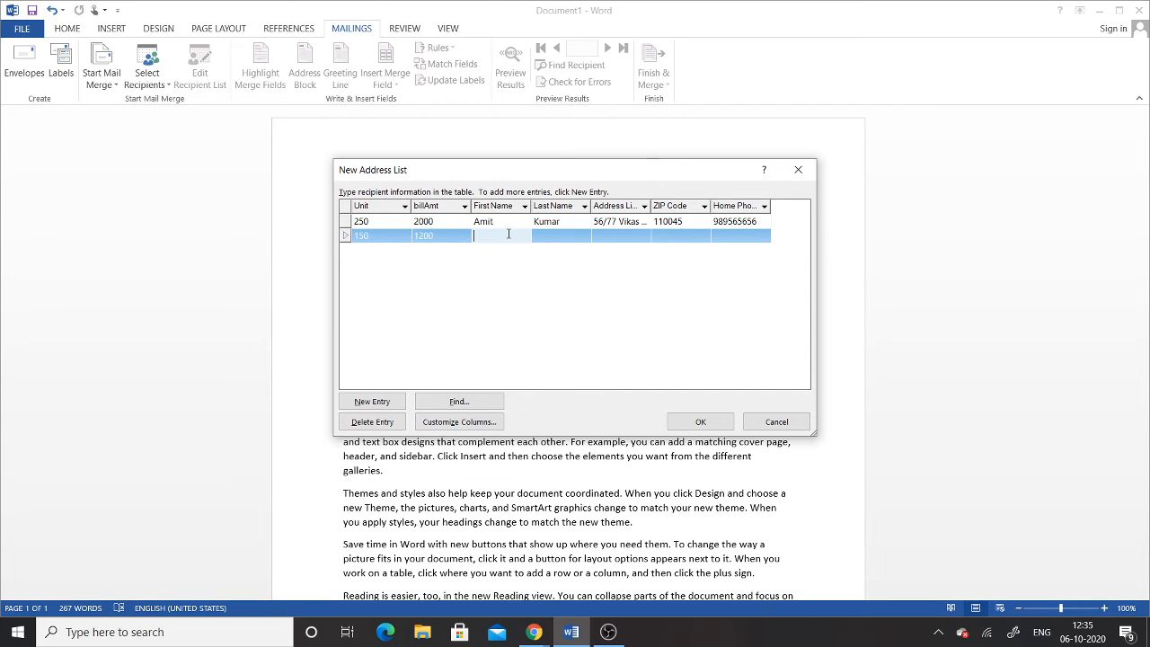
key("Tab")
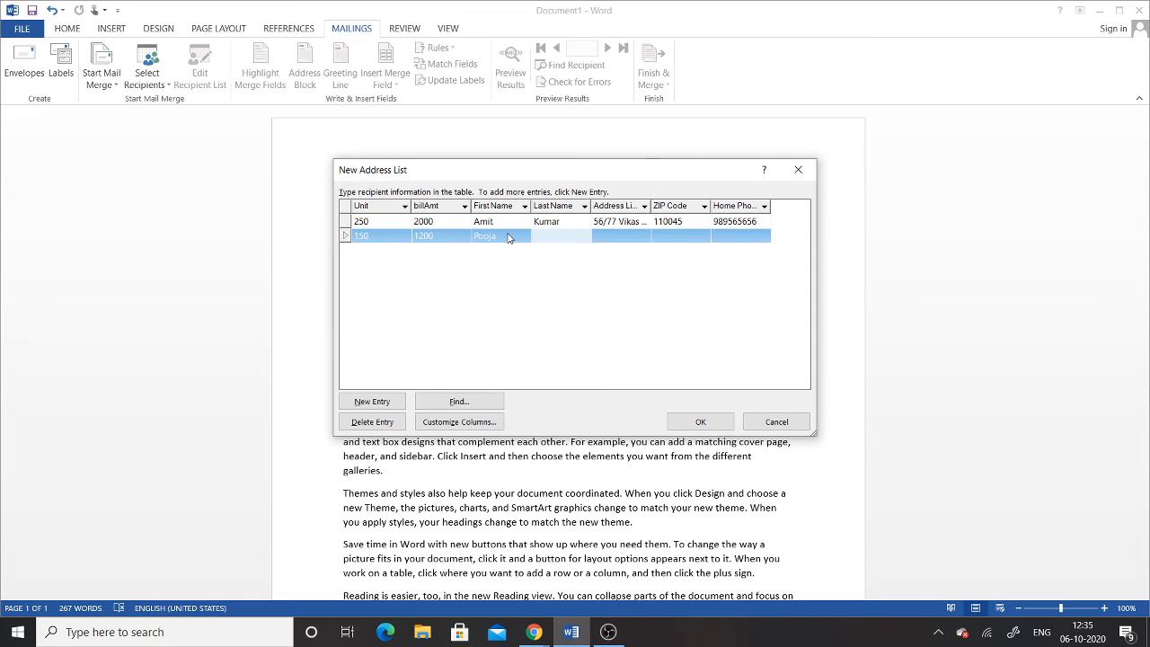
Step: Fill in the second recipient's address, ZIP code and home phone, leaving a new blank row
key("Tab")
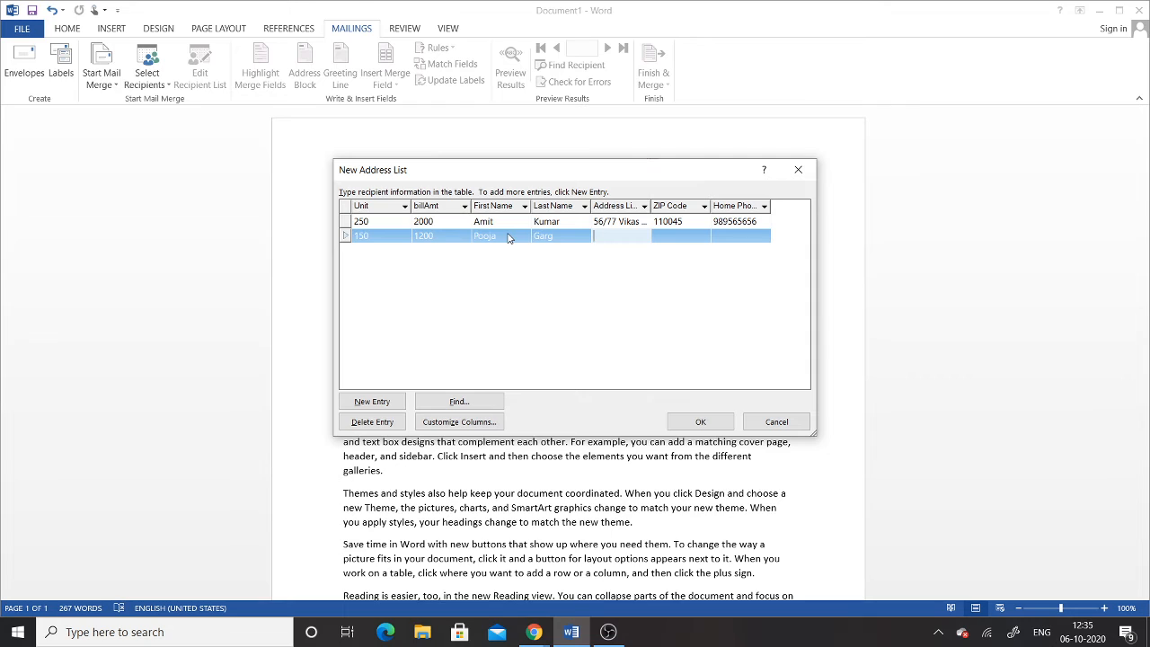
key("Tab")
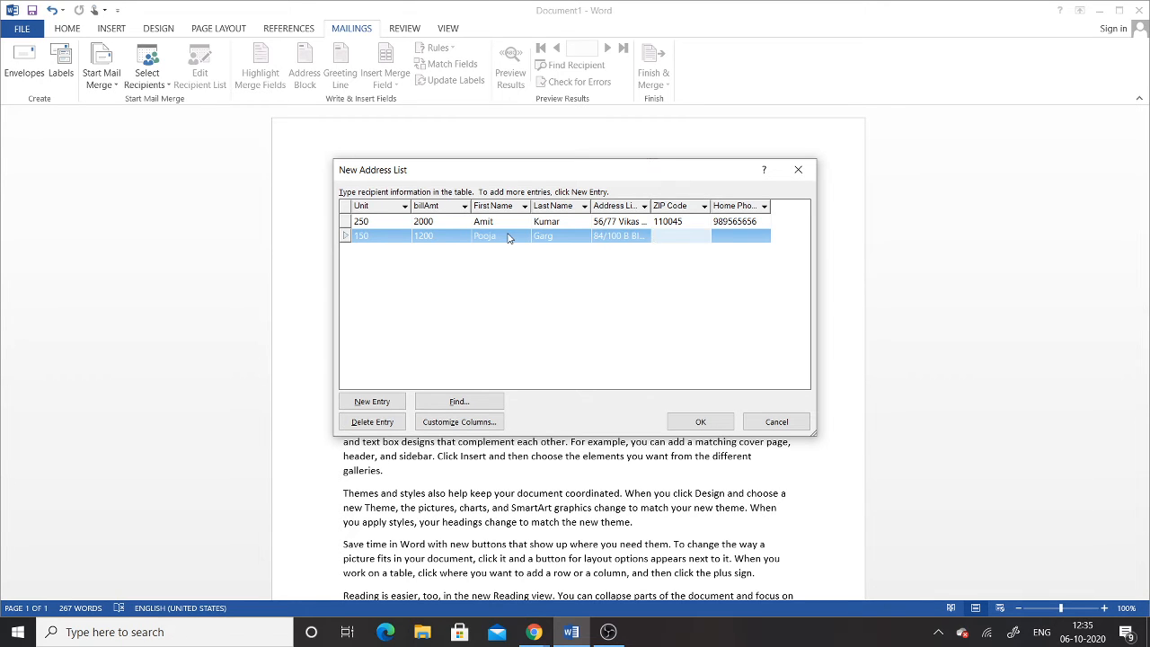
type("110032")
key("Tab")
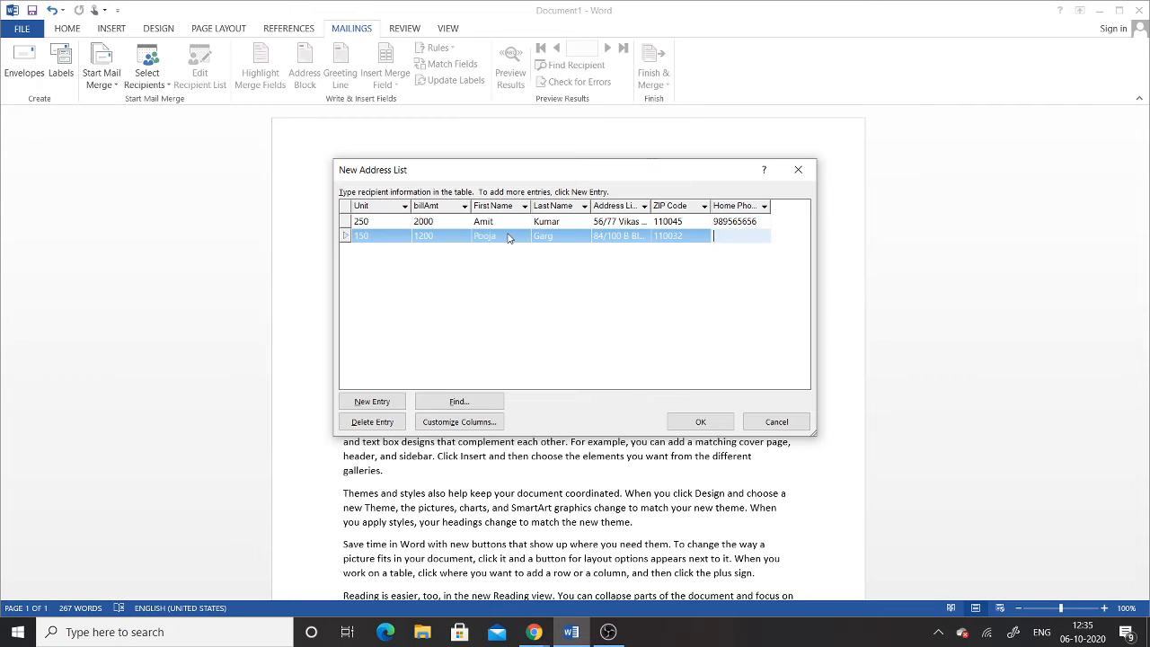
key("Tab")
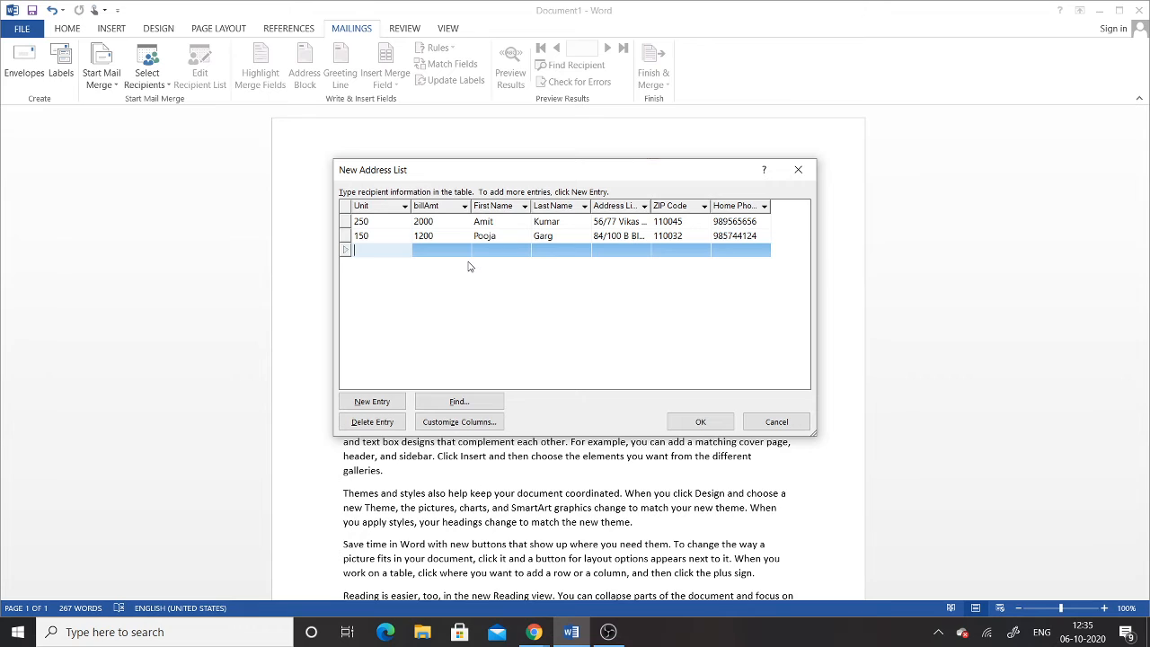
Step: Enter Unit 425, bill amount 3000 and the third recipient's first and last name
type("450")
key("BackSpace")
key("BackSpace")
type("25")
key("Tab")
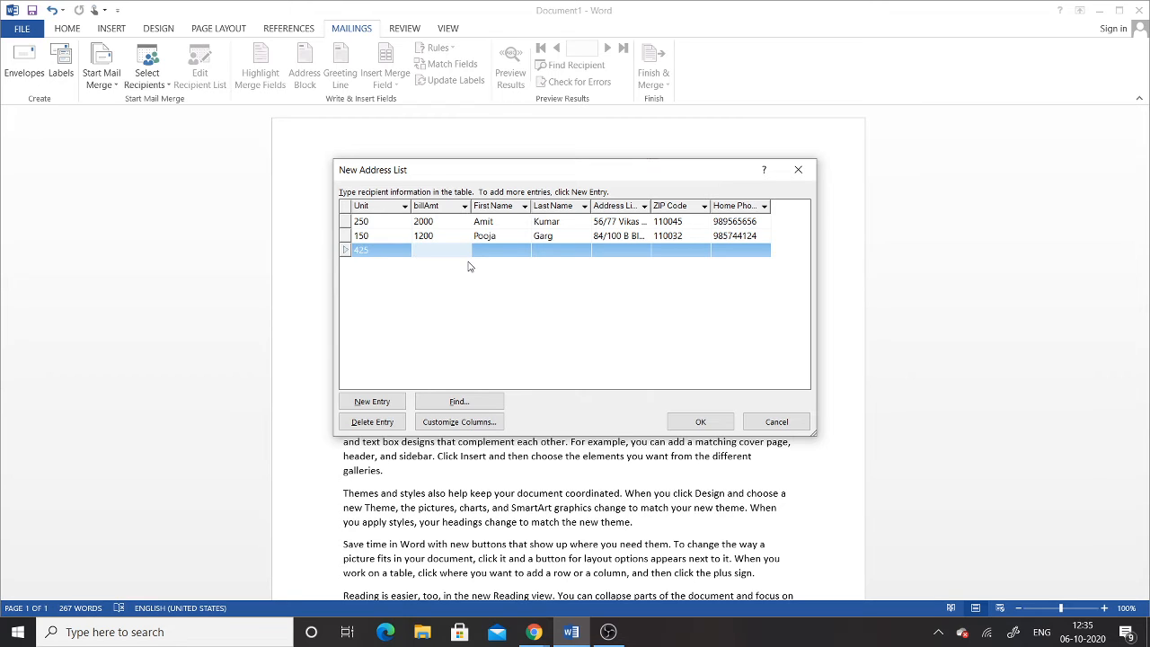
type("30000")
key("BackSpace")
key("Tab")
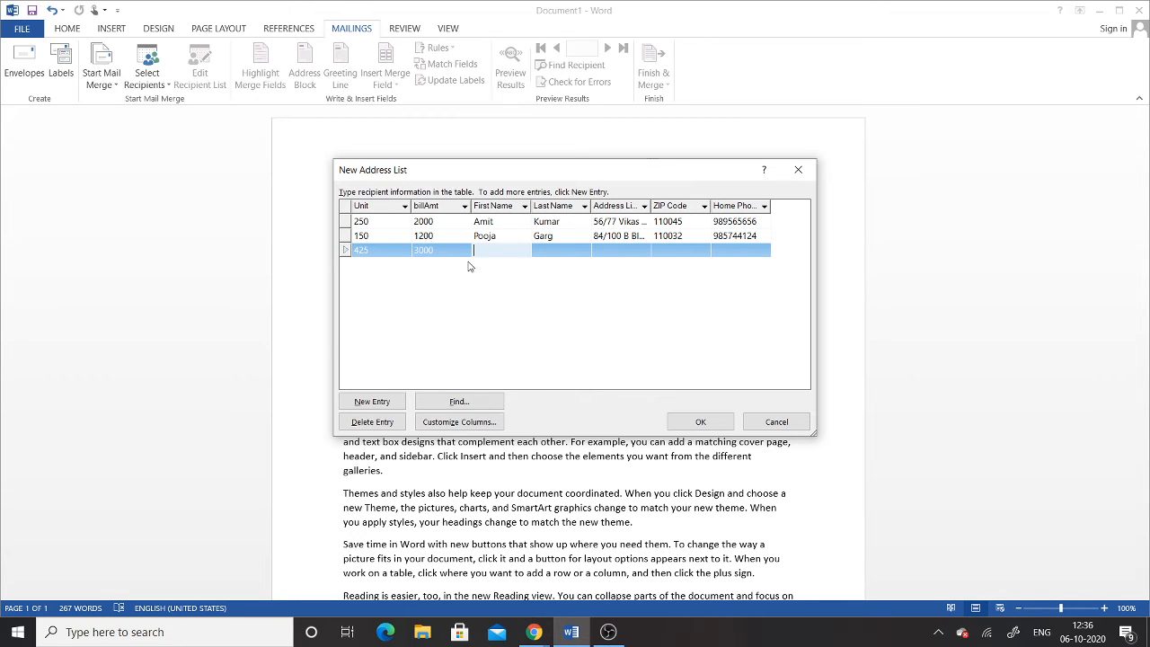
key("Tab")
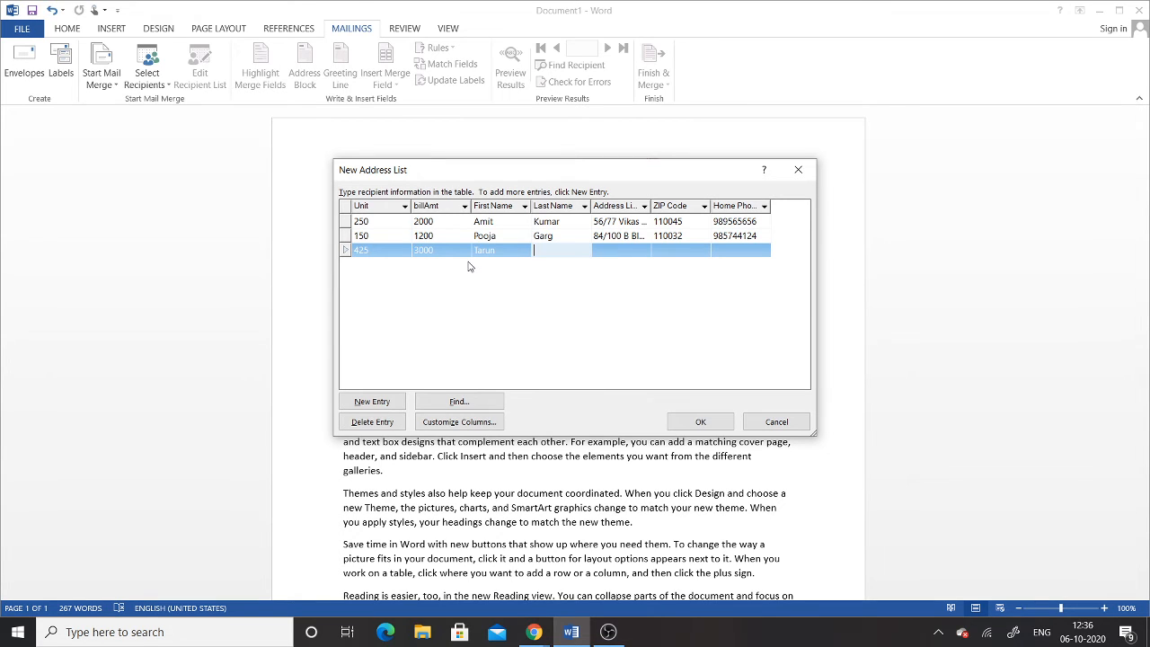
Step: Fill in the third recipient's address, ZIP code and home phone, then accept the address list
key("Tab")
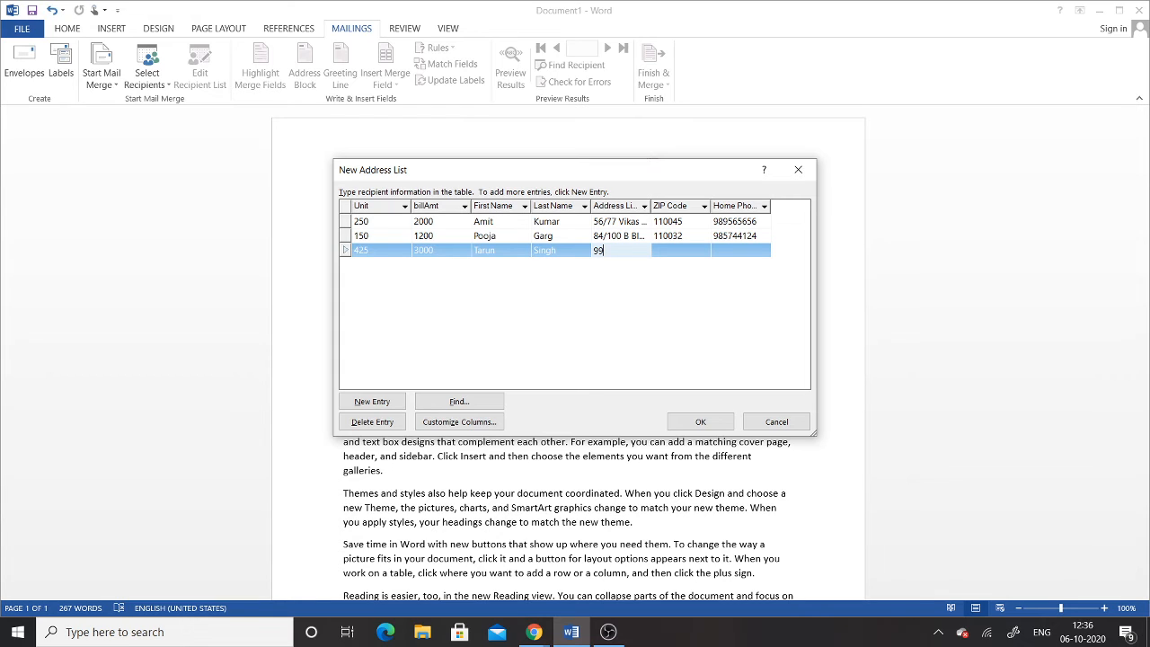
key("Tab")
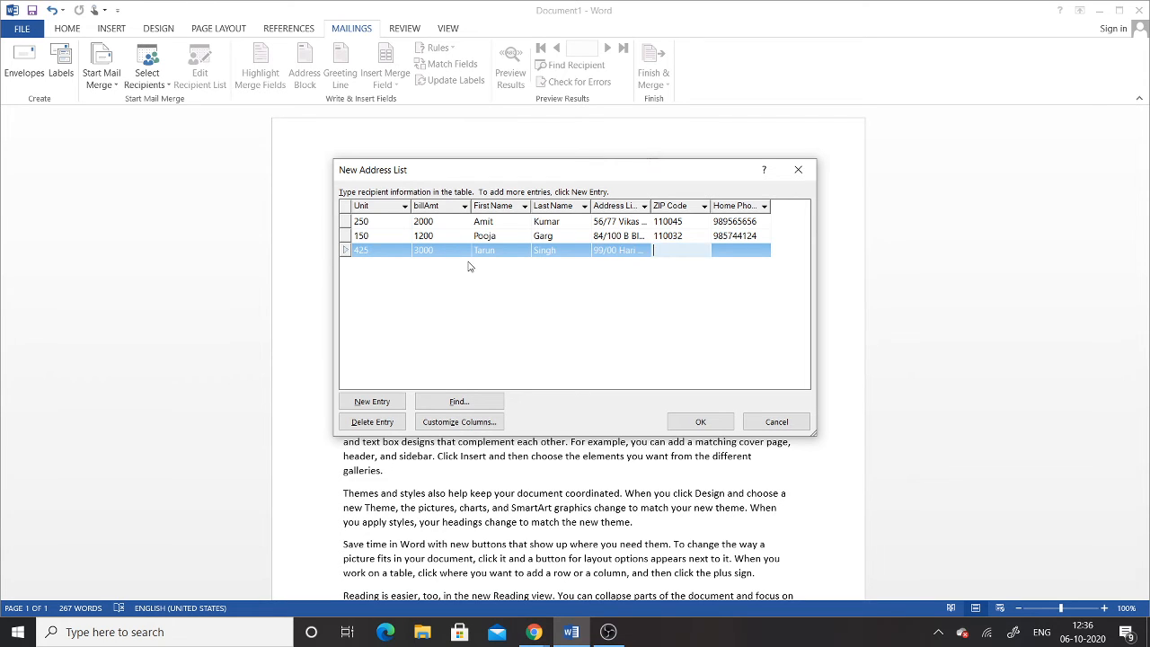
type("110085")
key("Tab")
type("987563")
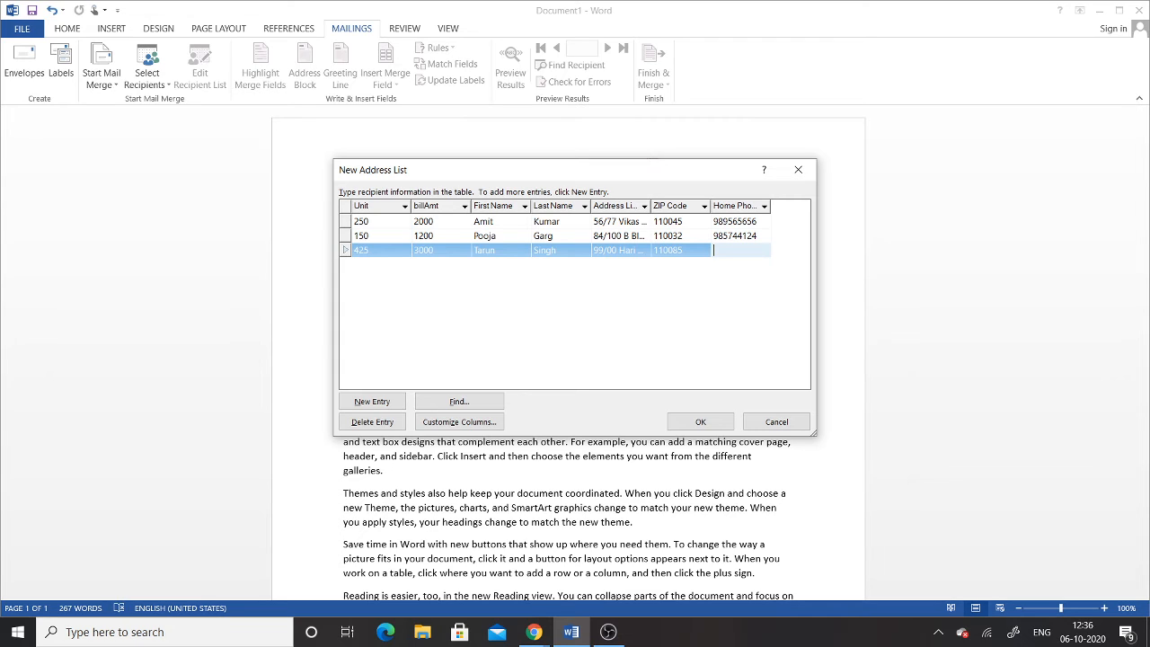
type("241")
key("Tab")
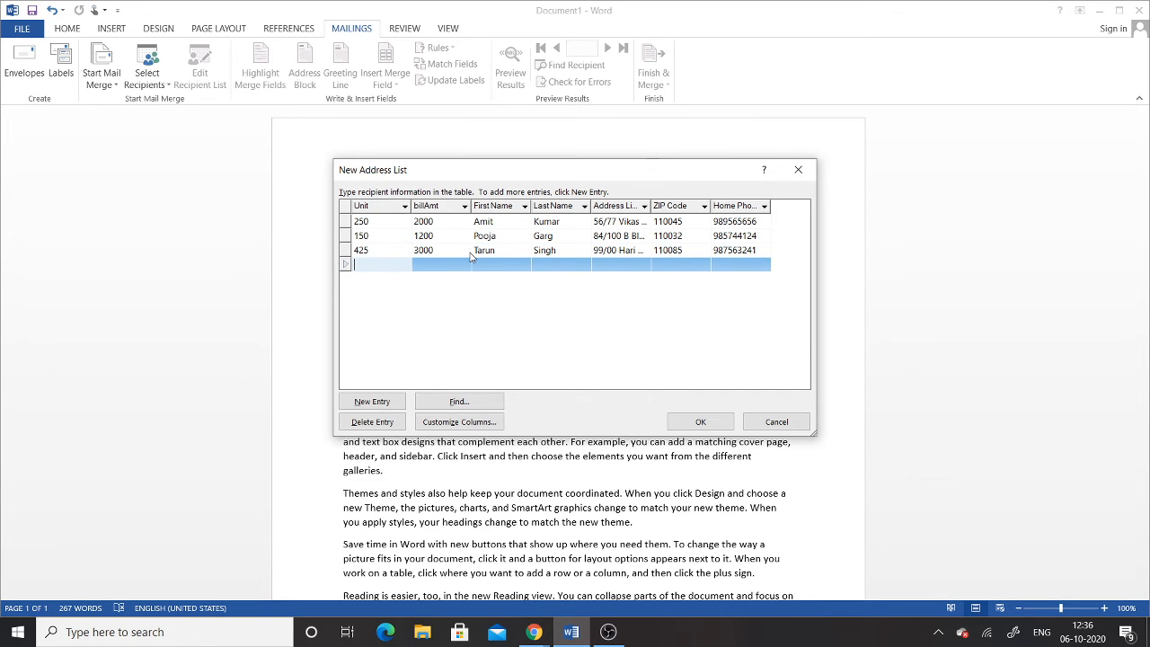
left_click(693, 250)
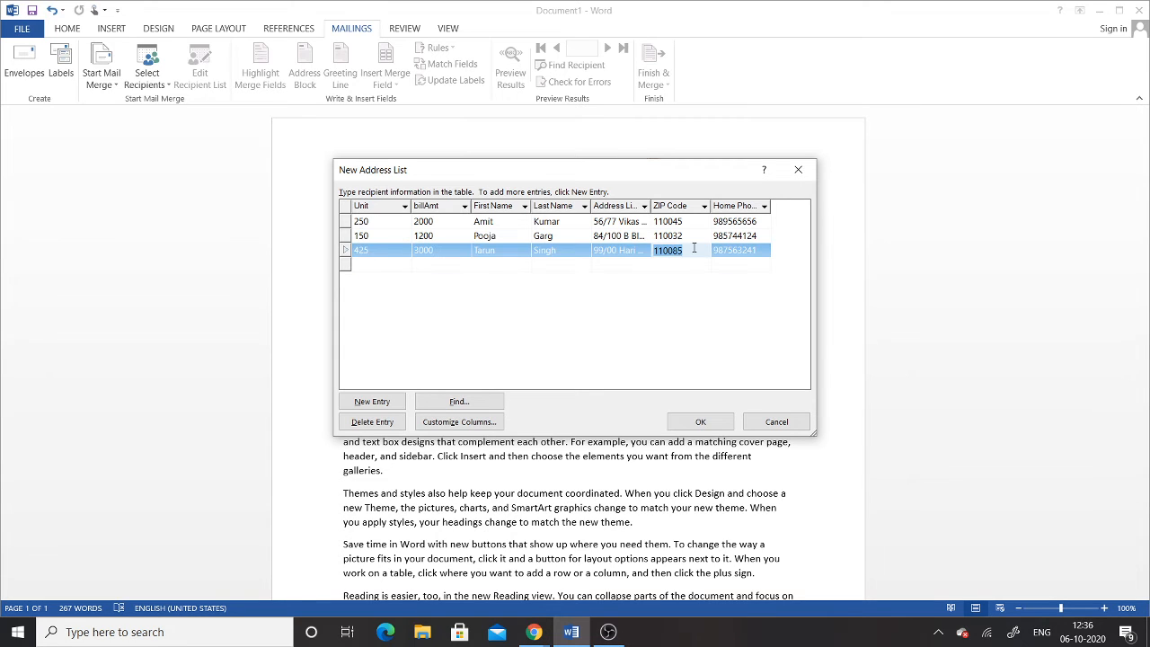
left_click(366, 268)
left_click(367, 269)
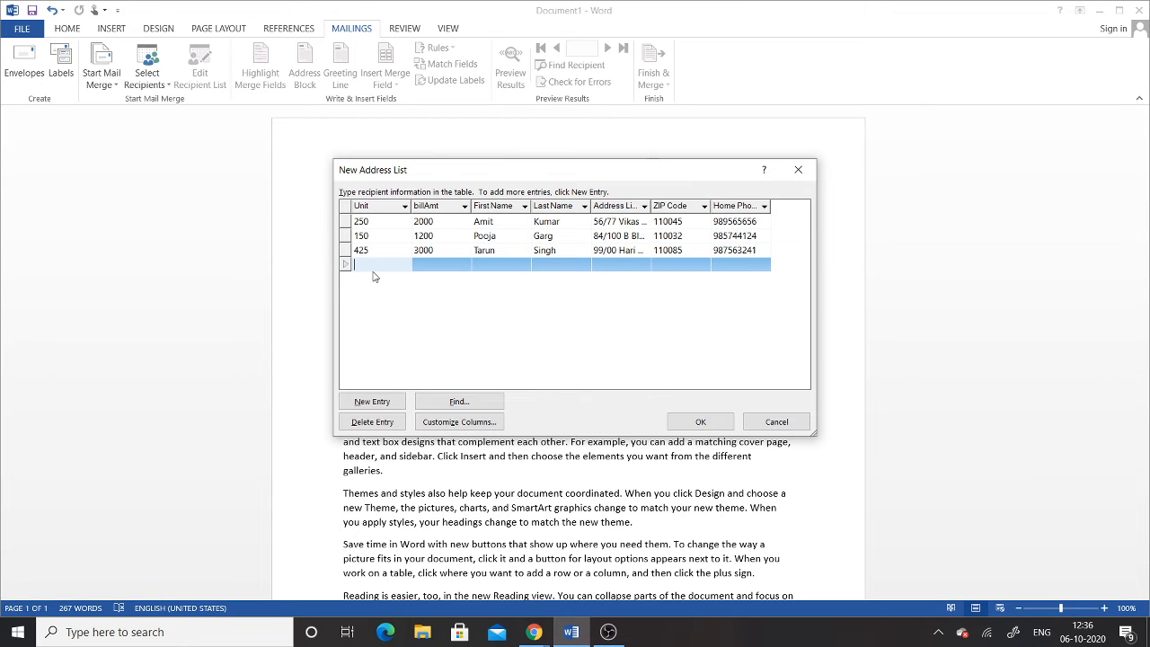
left_click(698, 425)
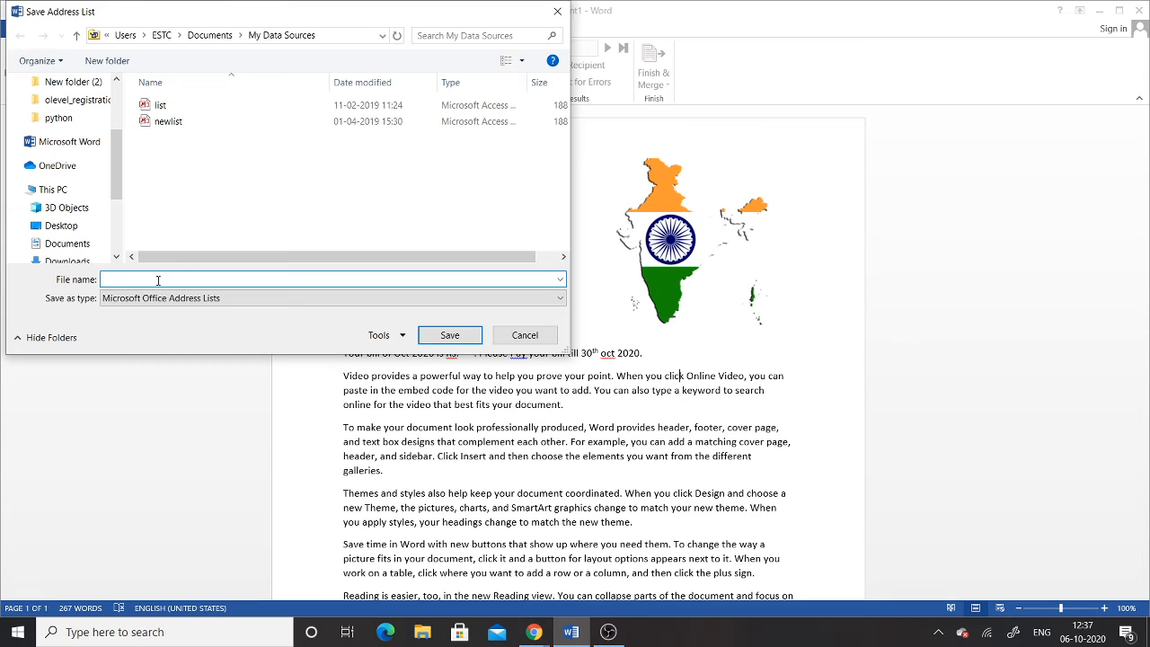
Step: Save the new recipient list as 'Data' in My Data Sources
type("Data")
left_click(449, 335)
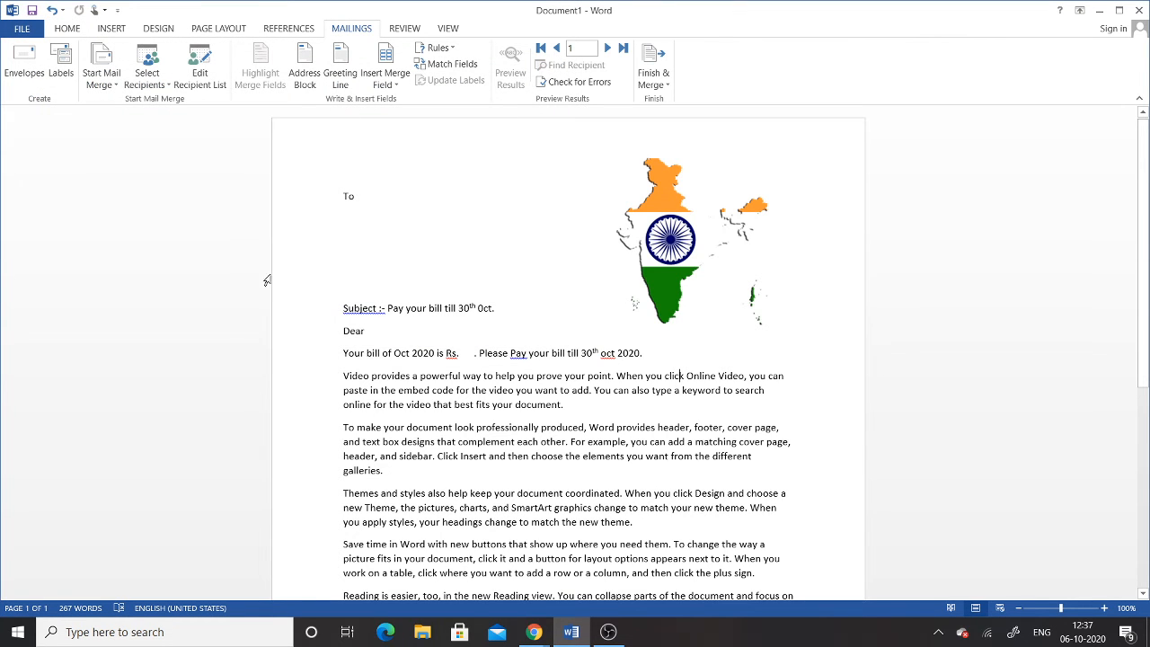
Step: Untick the blank fourth Data.mdb record in the recipient list and confirm
left_click(102, 87)
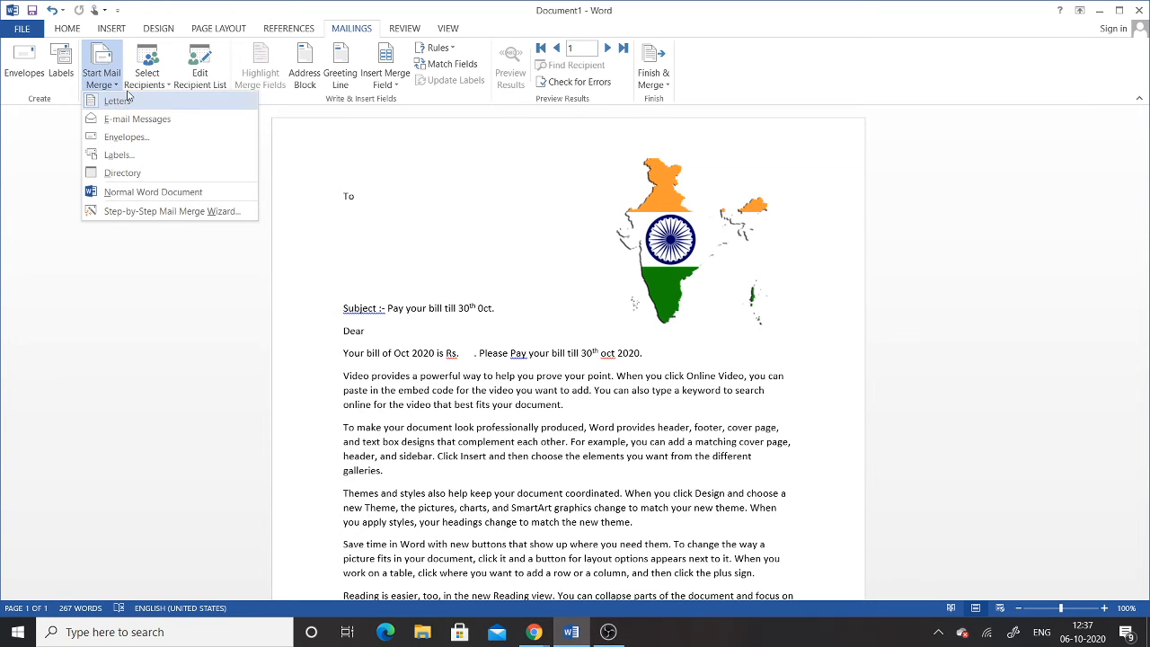
left_click(146, 72)
left_click(146, 74)
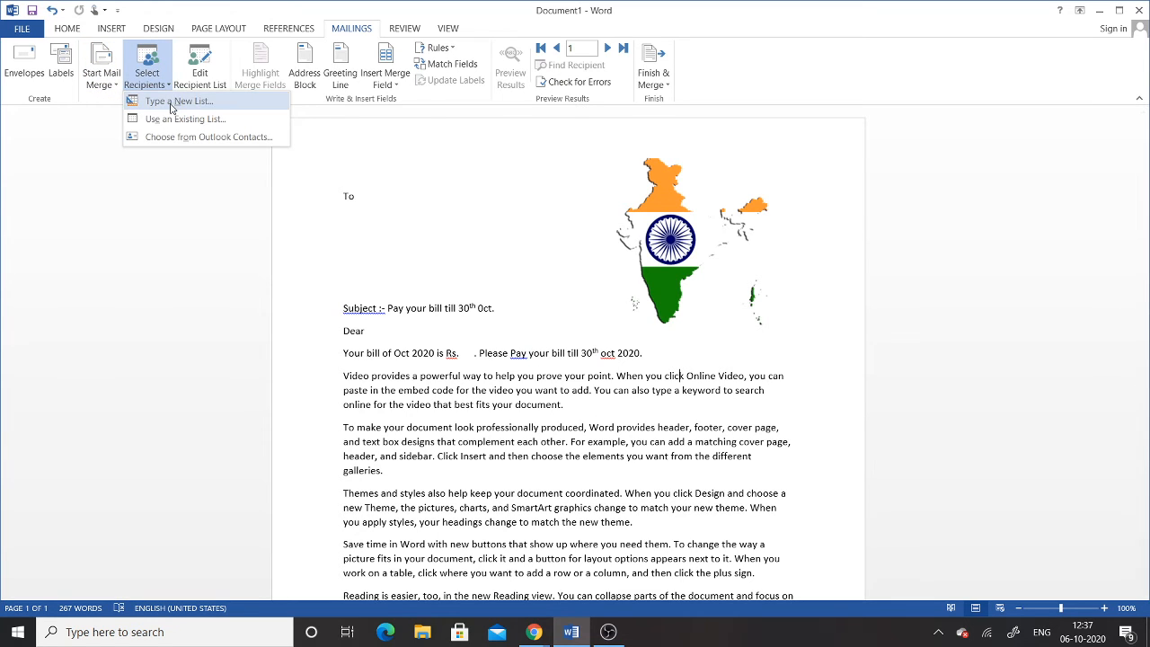
left_click(200, 81)
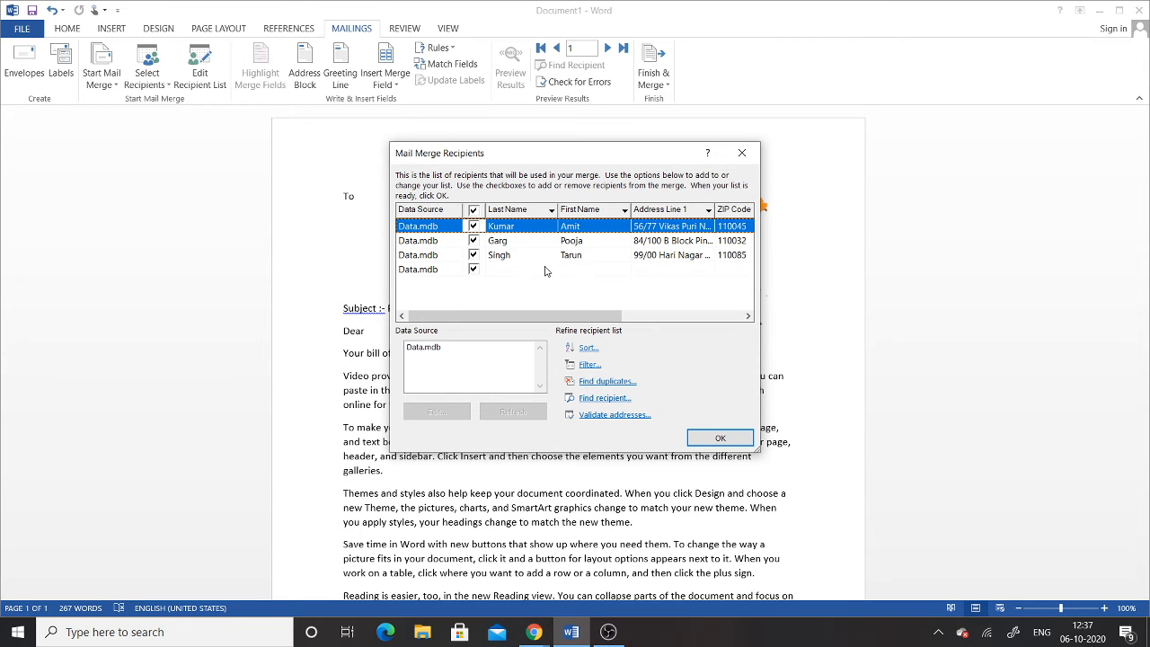
left_click(473, 269)
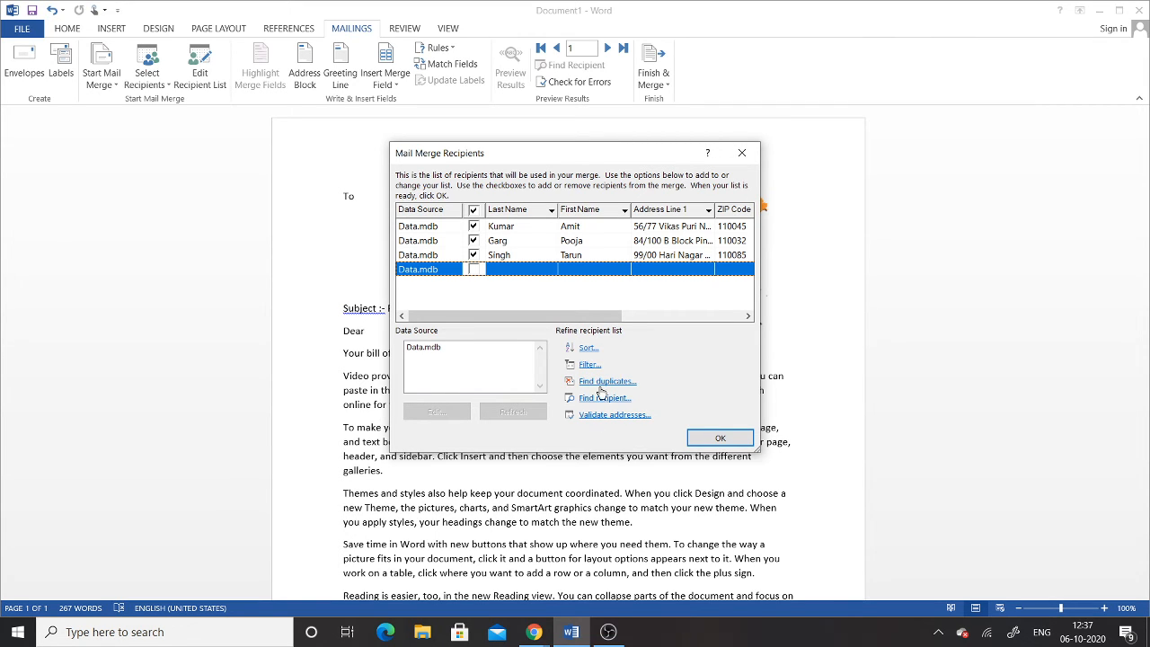
left_click(710, 438)
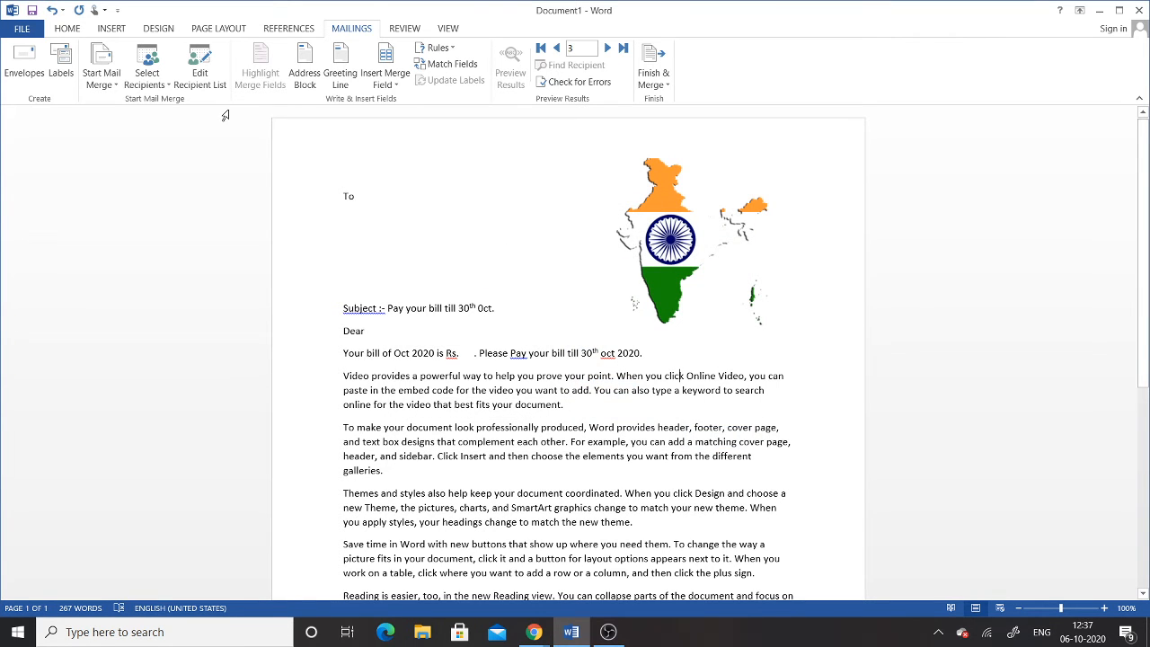
Step: Insert an Address Block using the 'Josh Q. Randall Jr.' name format
left_click(308, 81)
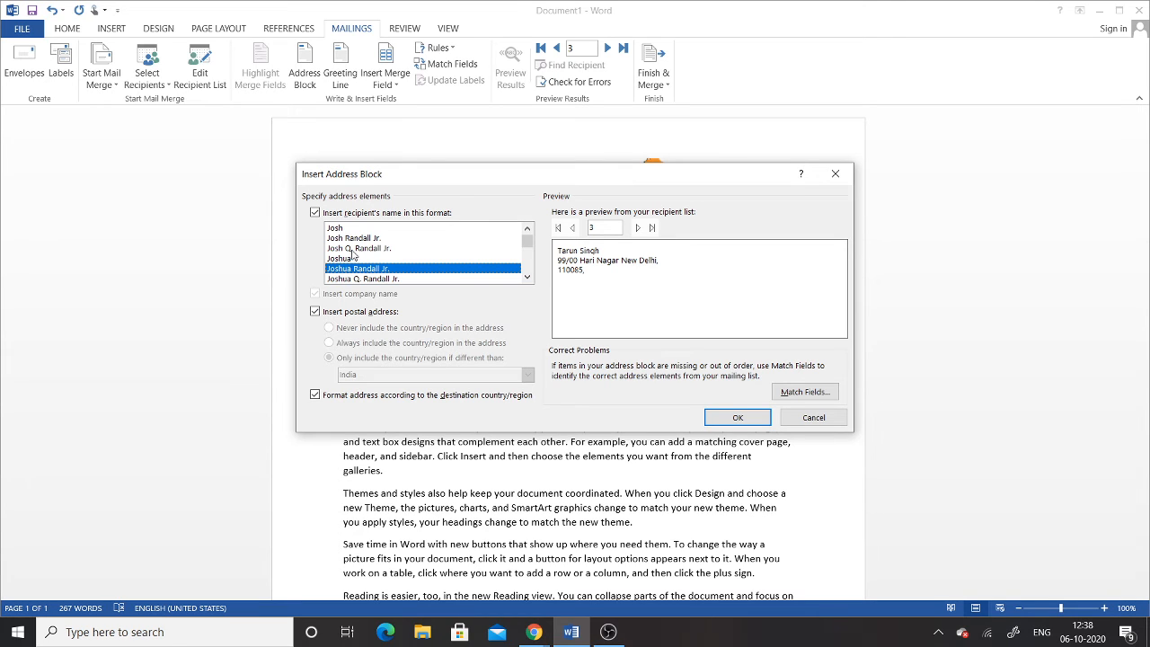
left_click(355, 249)
left_click(357, 238)
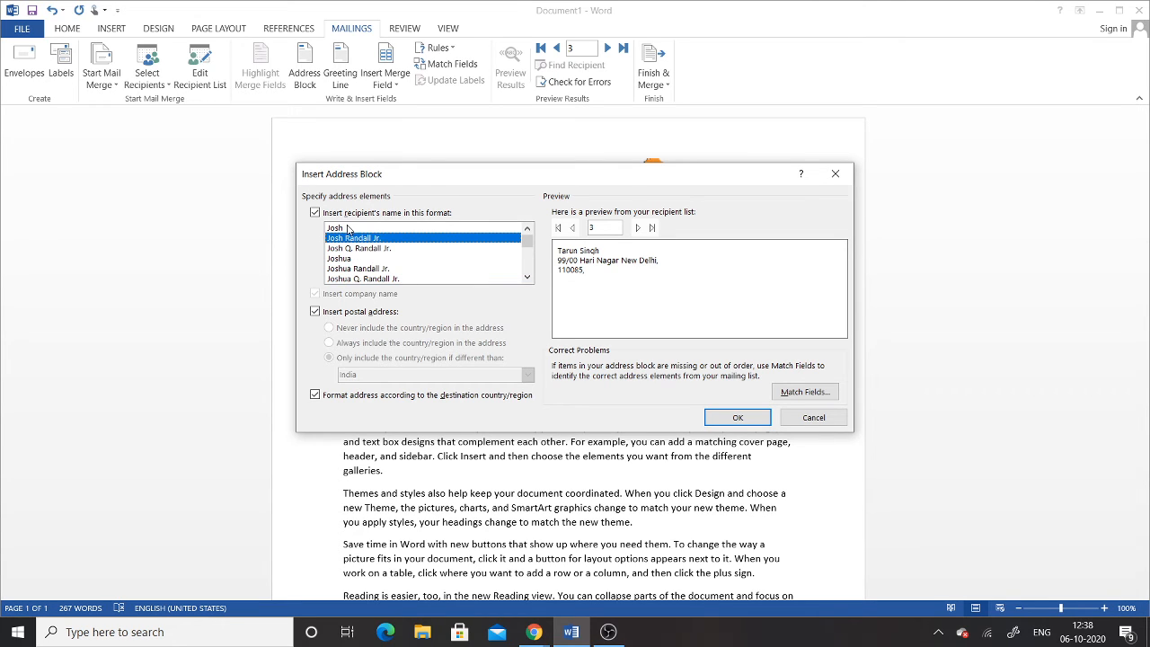
left_click(350, 229)
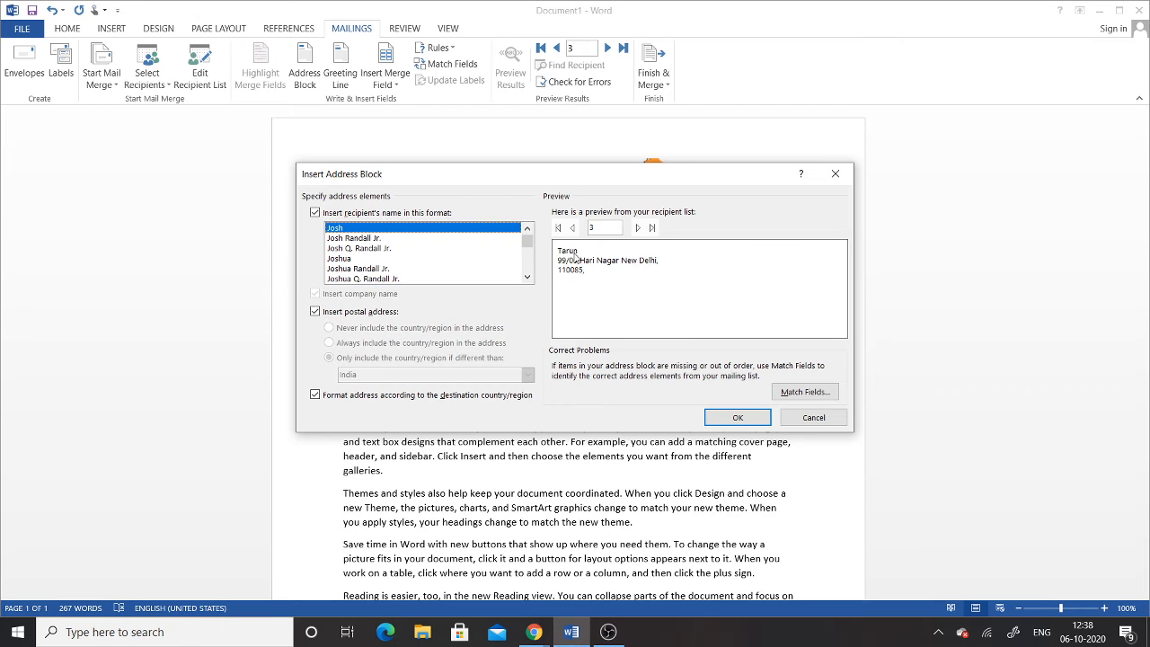
left_click(366, 239)
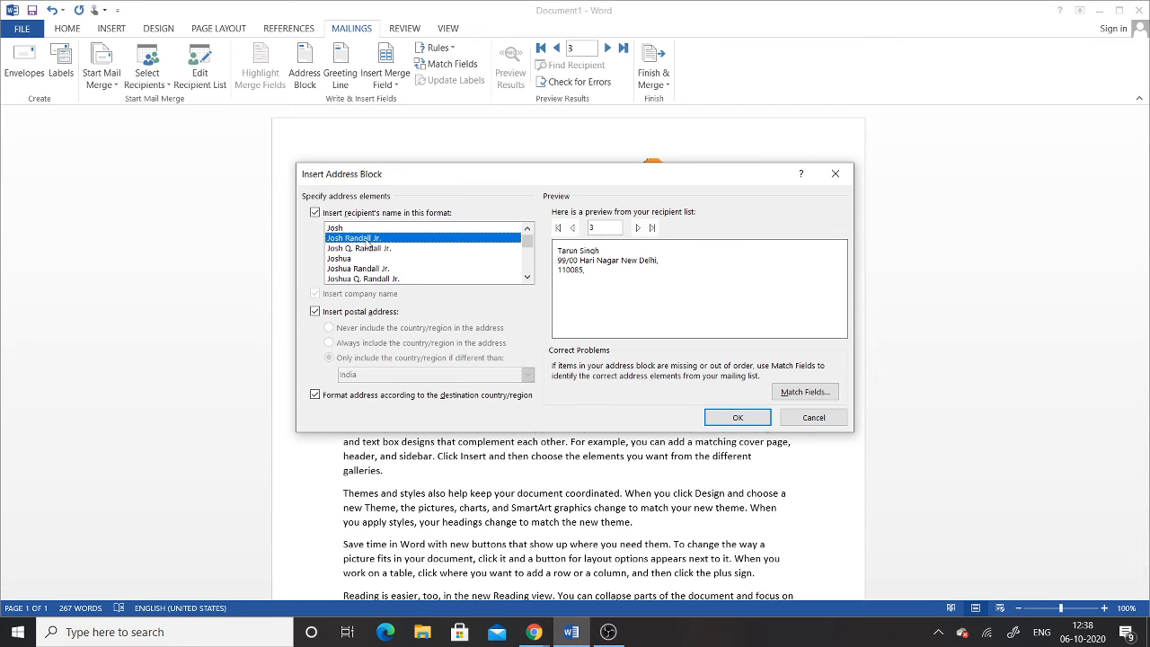
left_click(379, 252)
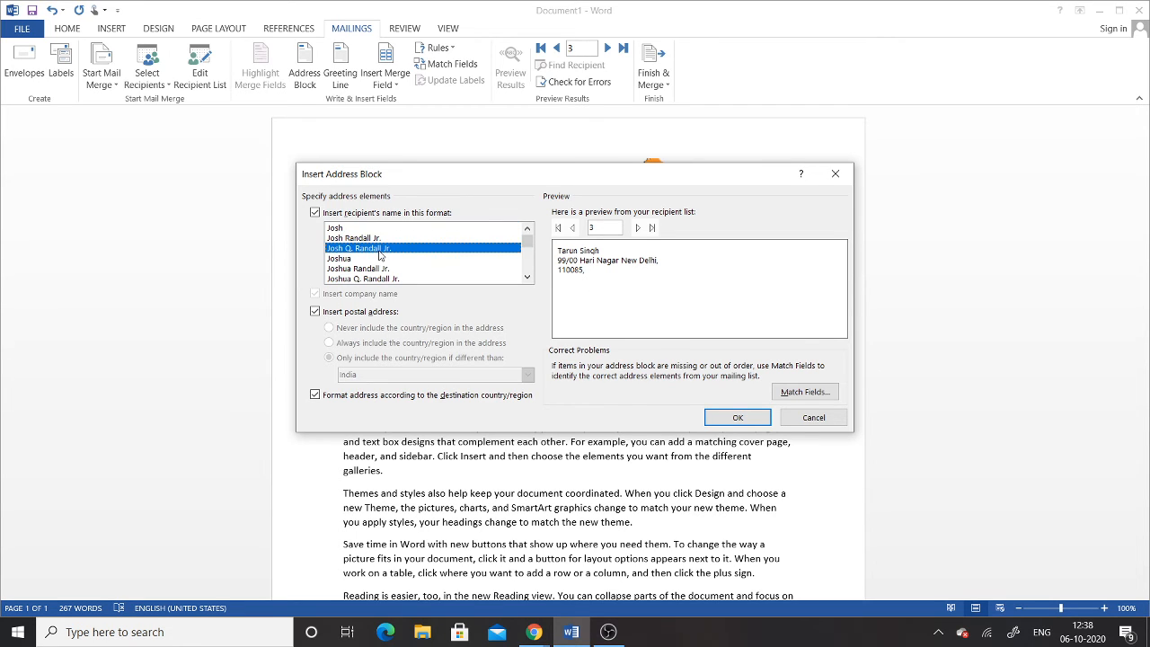
left_click(378, 268)
left_click(381, 279)
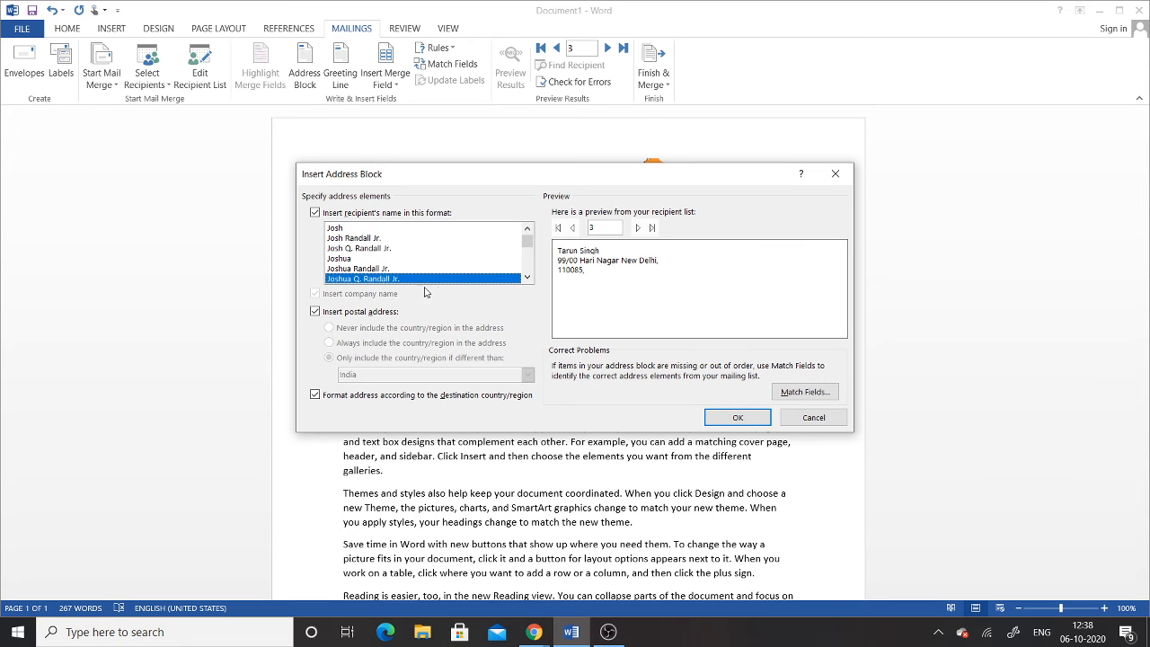
left_click_drag(529, 248, 528, 253)
left_click(366, 241)
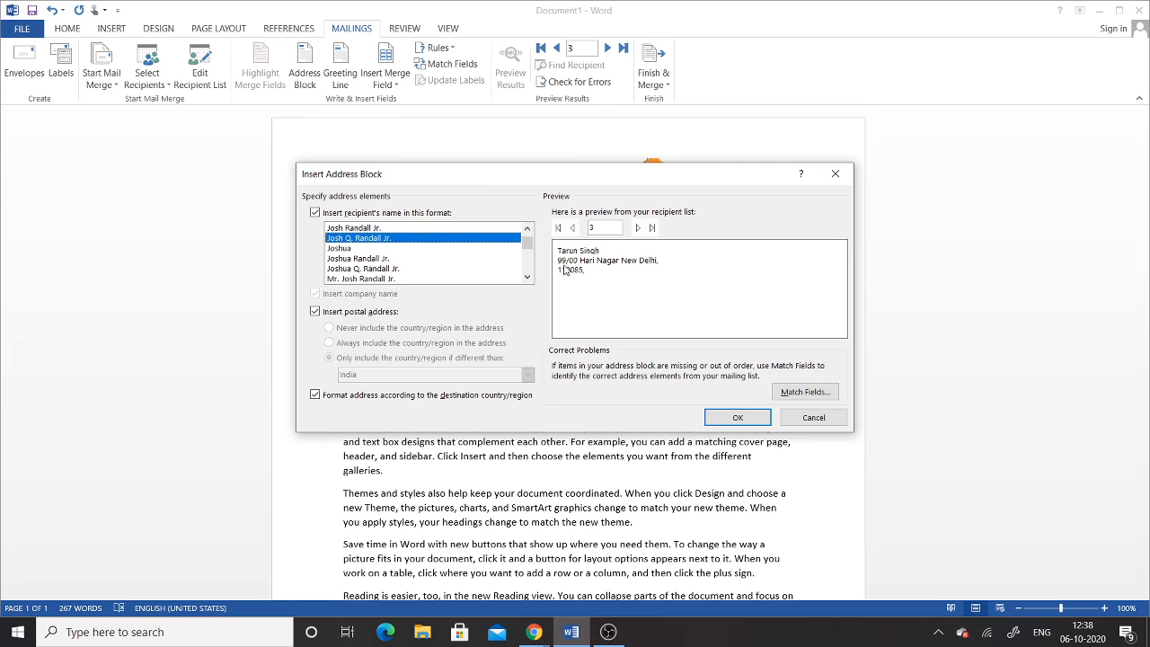
left_click(739, 418)
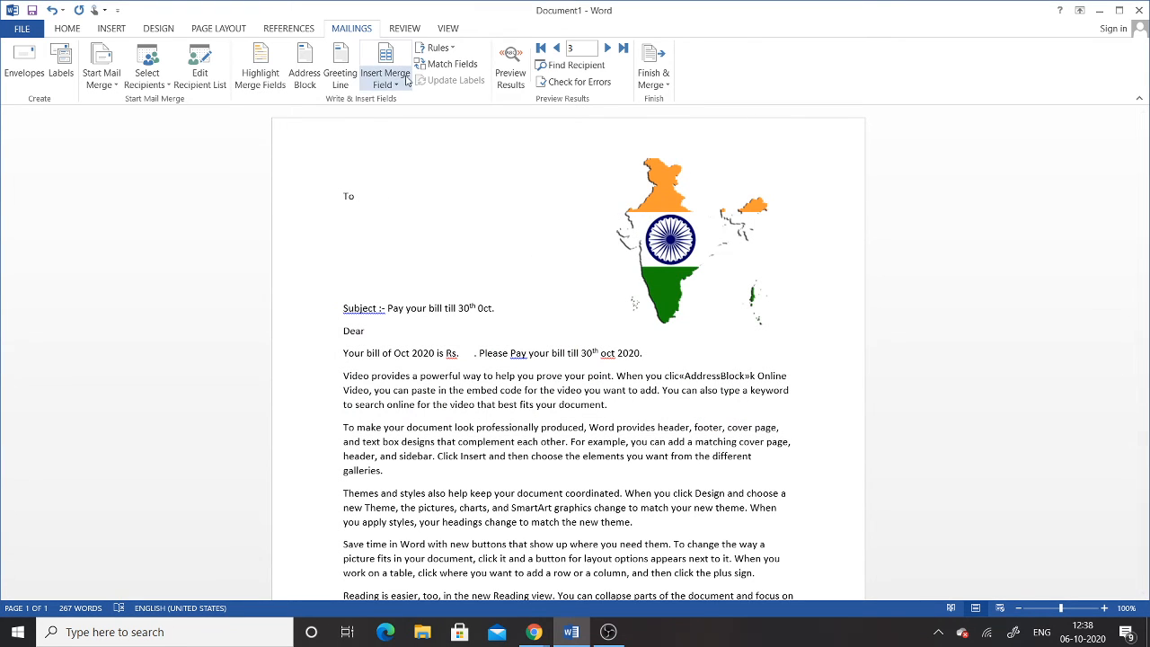
left_click(341, 80)
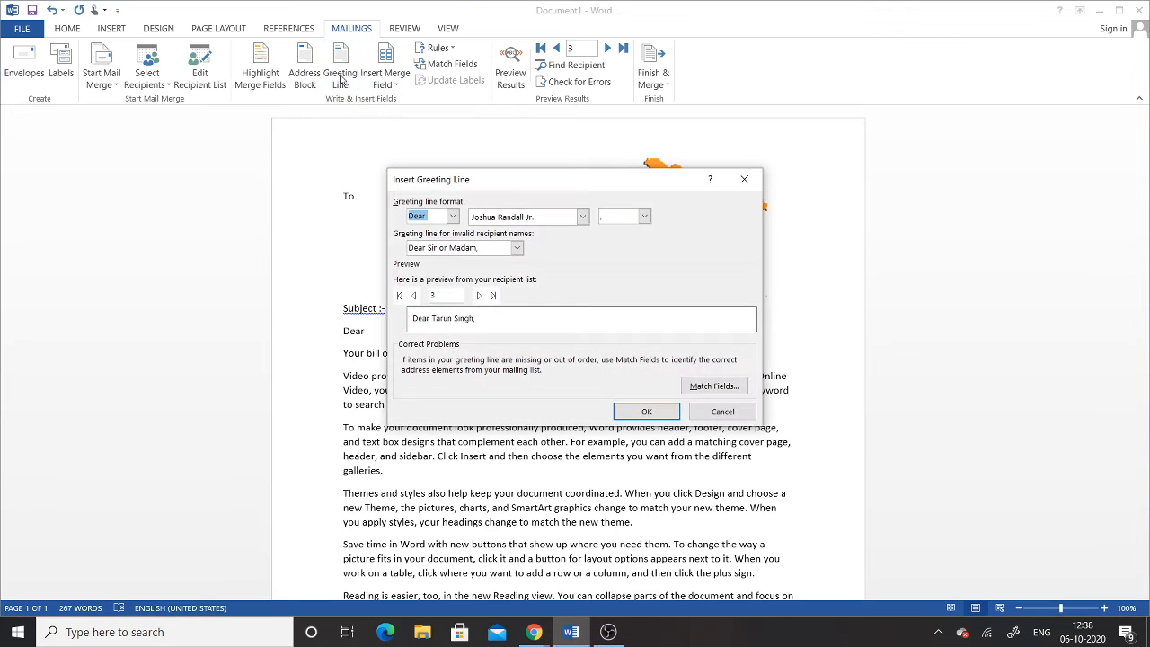
left_click(454, 219)
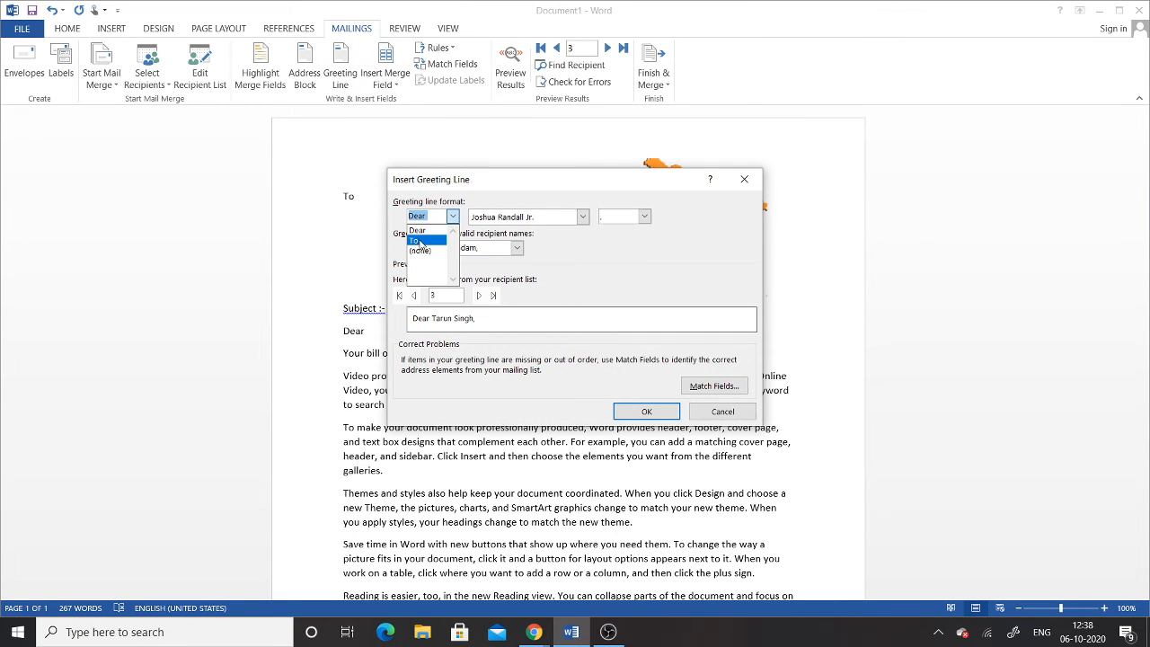
left_click(580, 273)
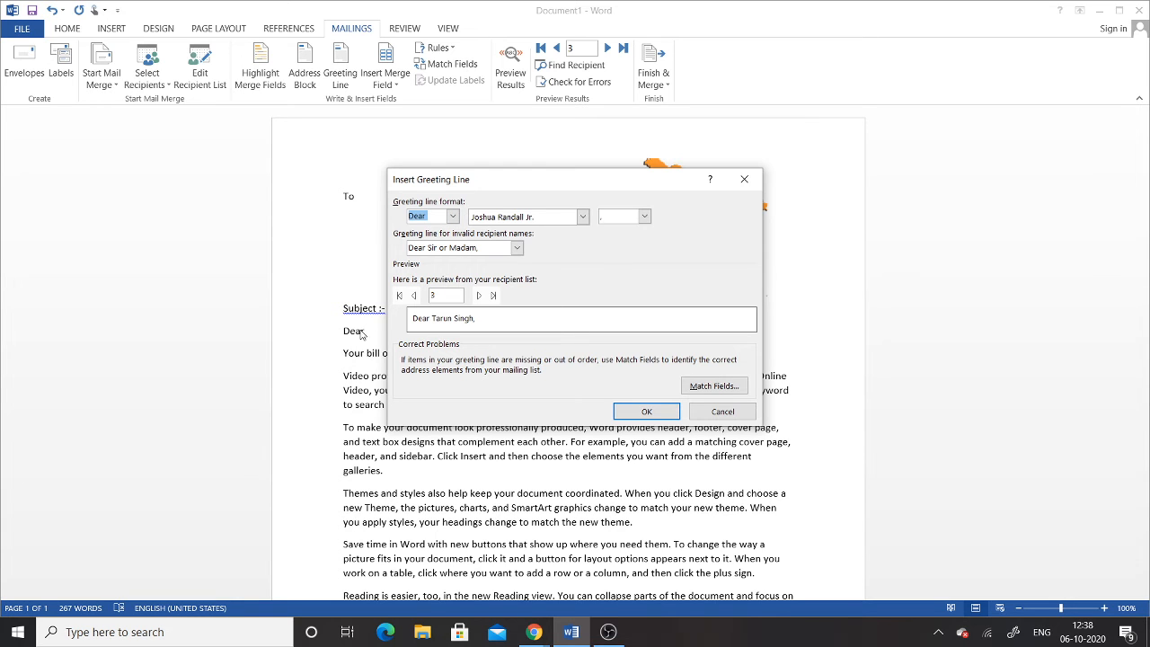
left_click(722, 411)
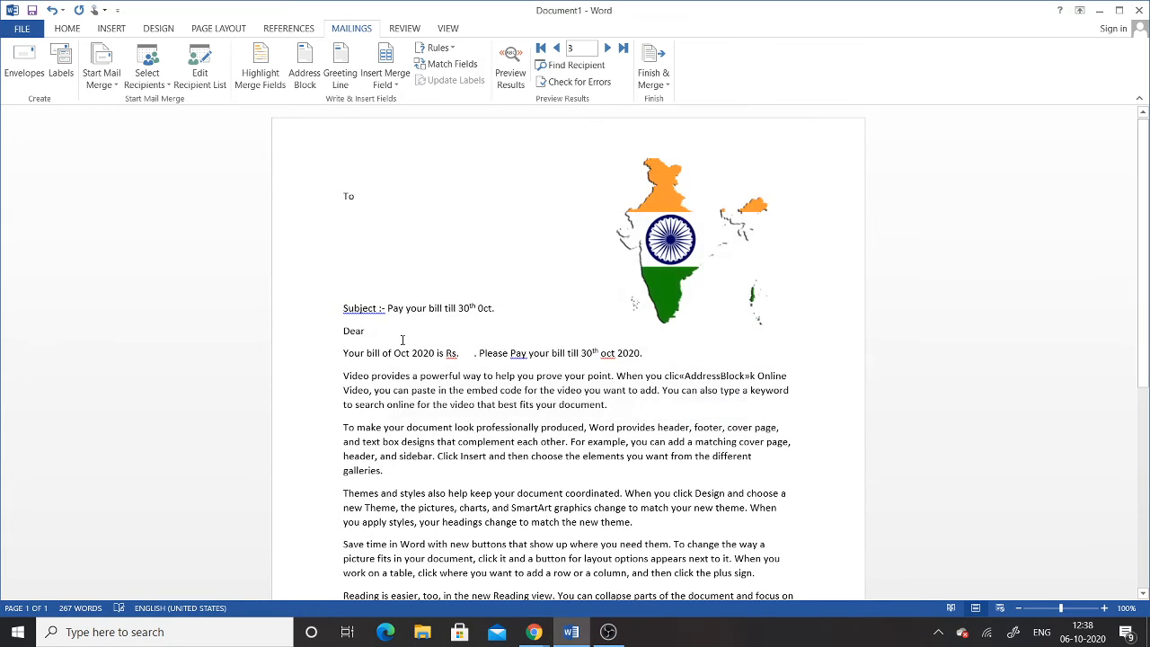
left_click(350, 87)
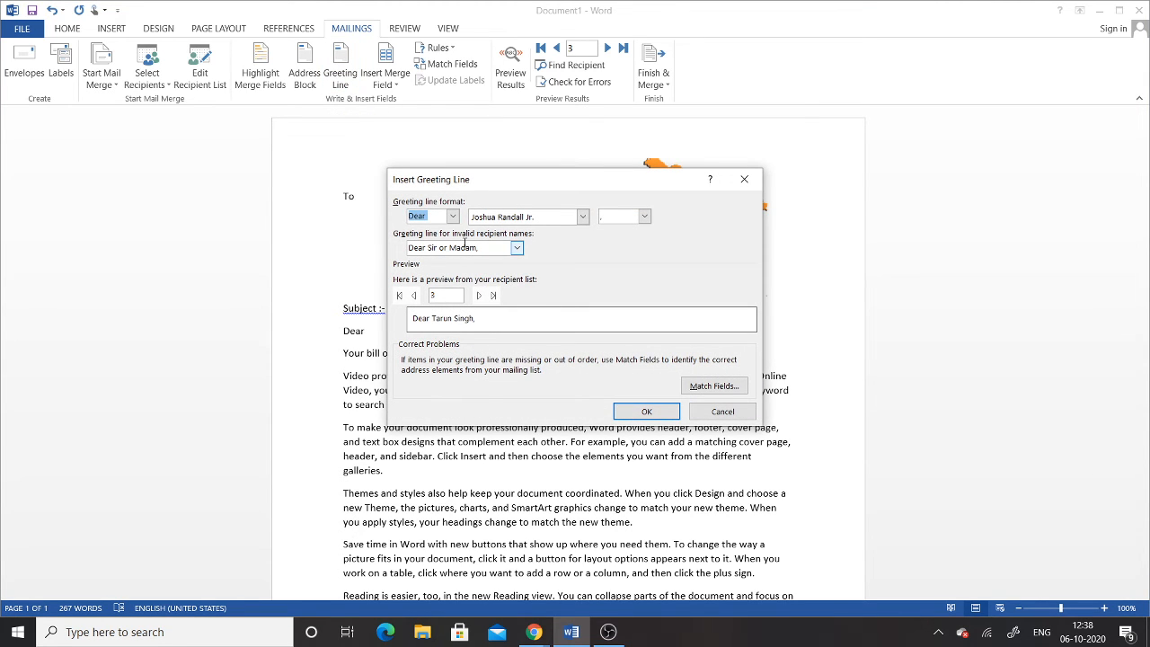
left_click(738, 414)
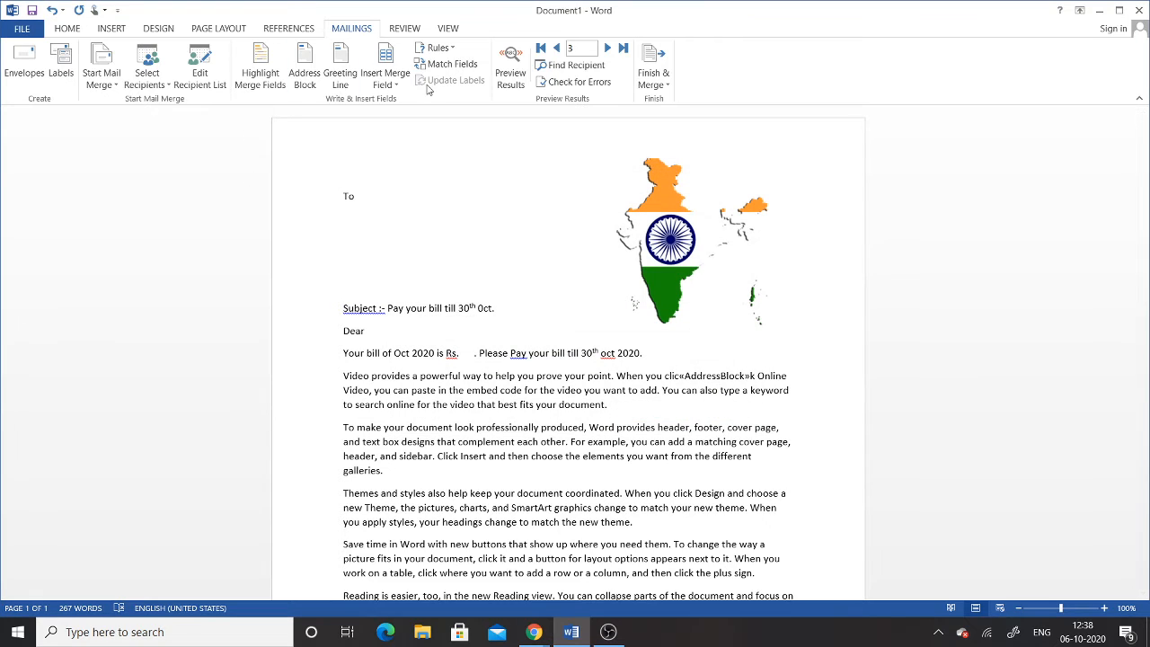
Step: Insert «First_Name» «Last_Name» below To, with «Home_Phone» on the next line
left_click(390, 84)
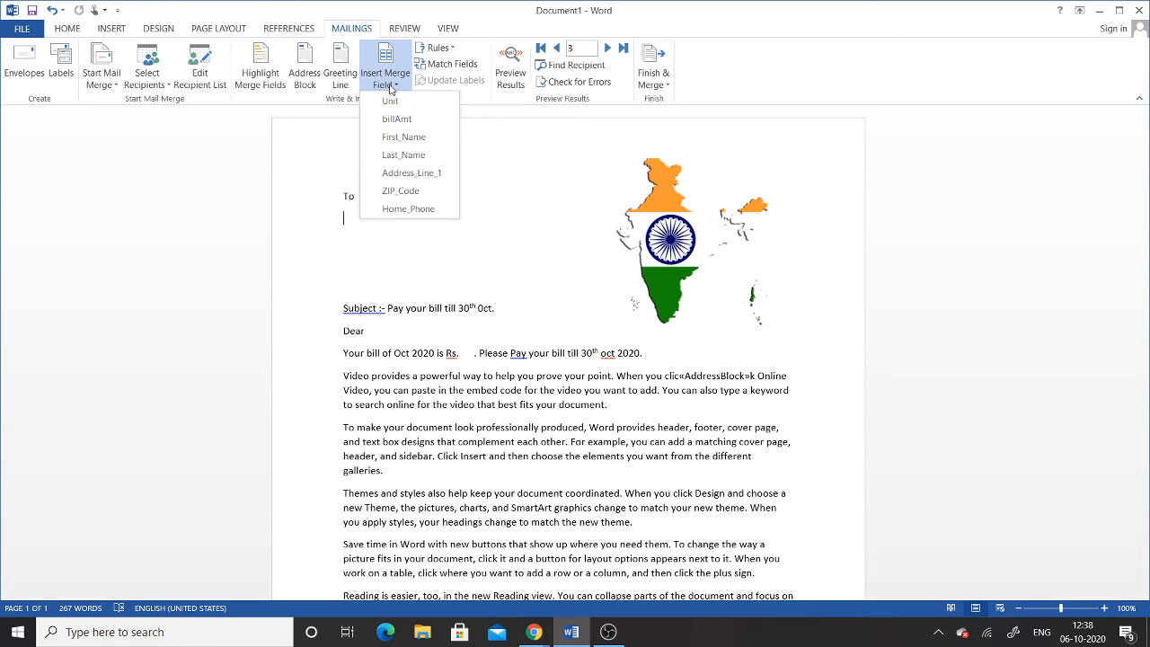
left_click(348, 215)
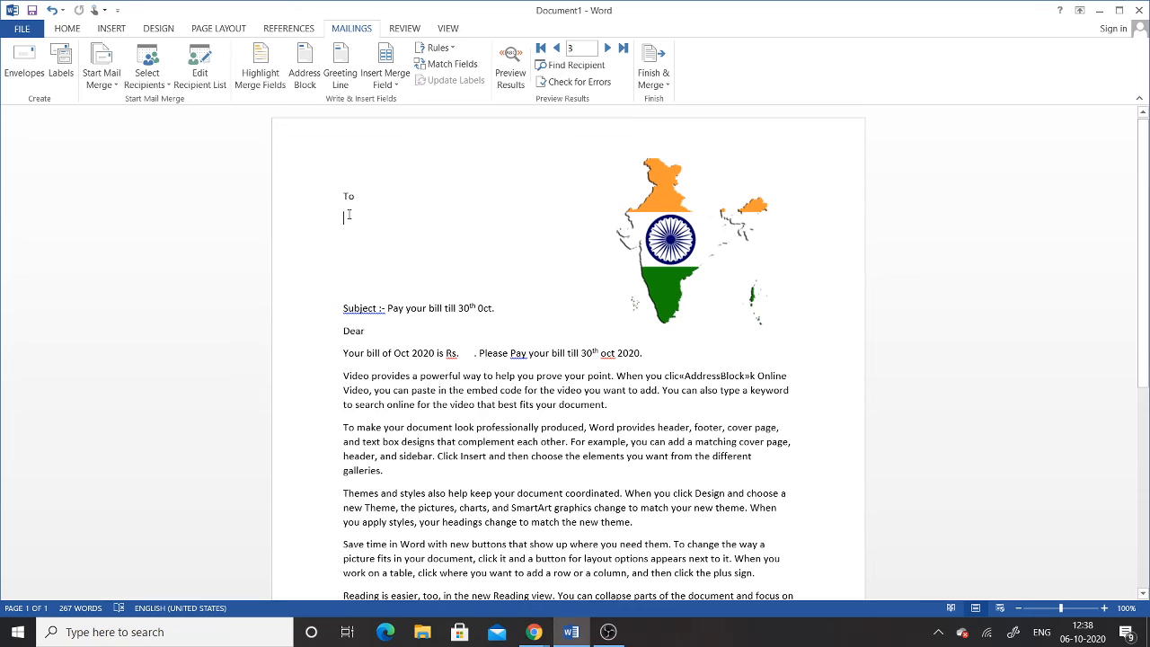
left_click(389, 84)
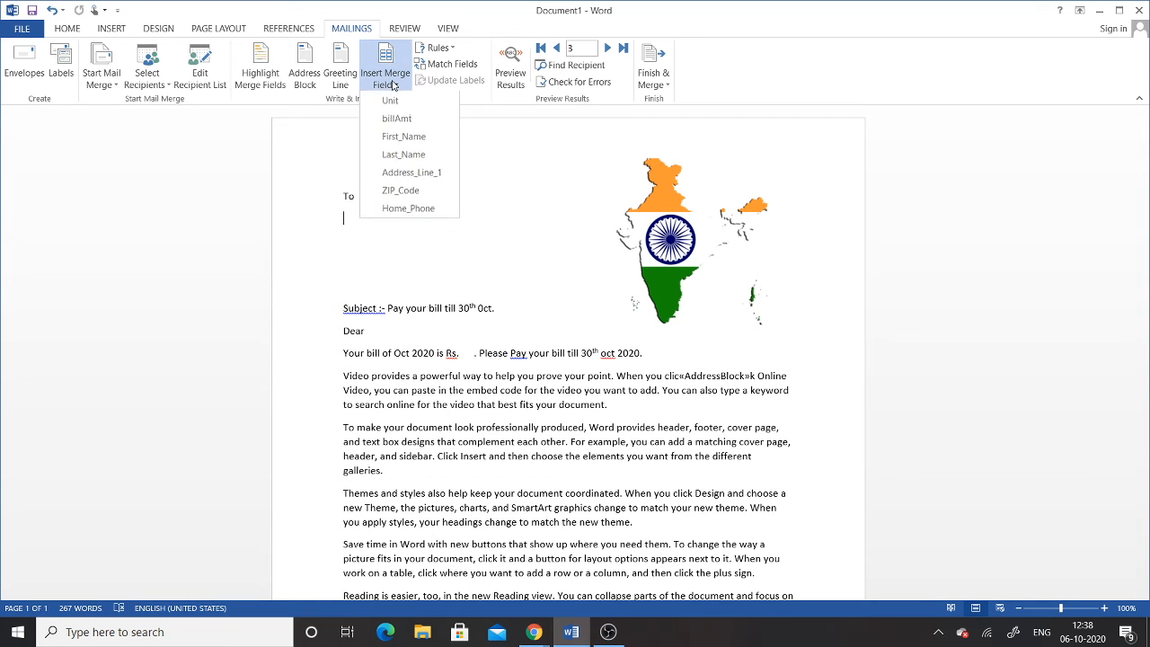
left_click(400, 137)
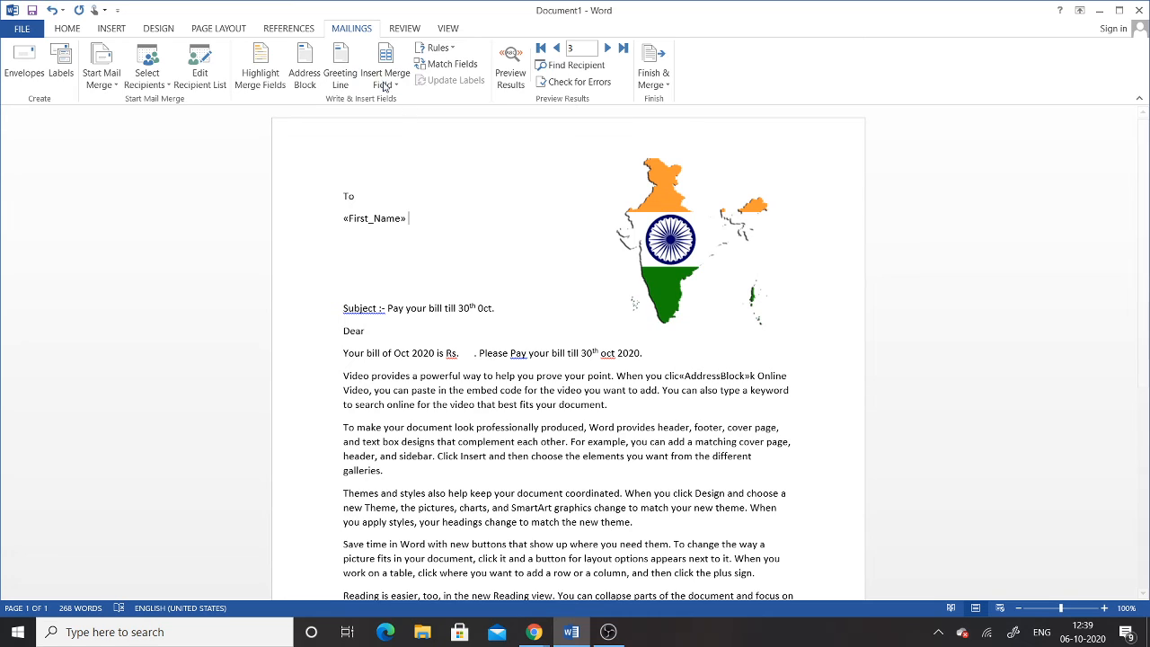
left_click(386, 80)
left_click(413, 154)
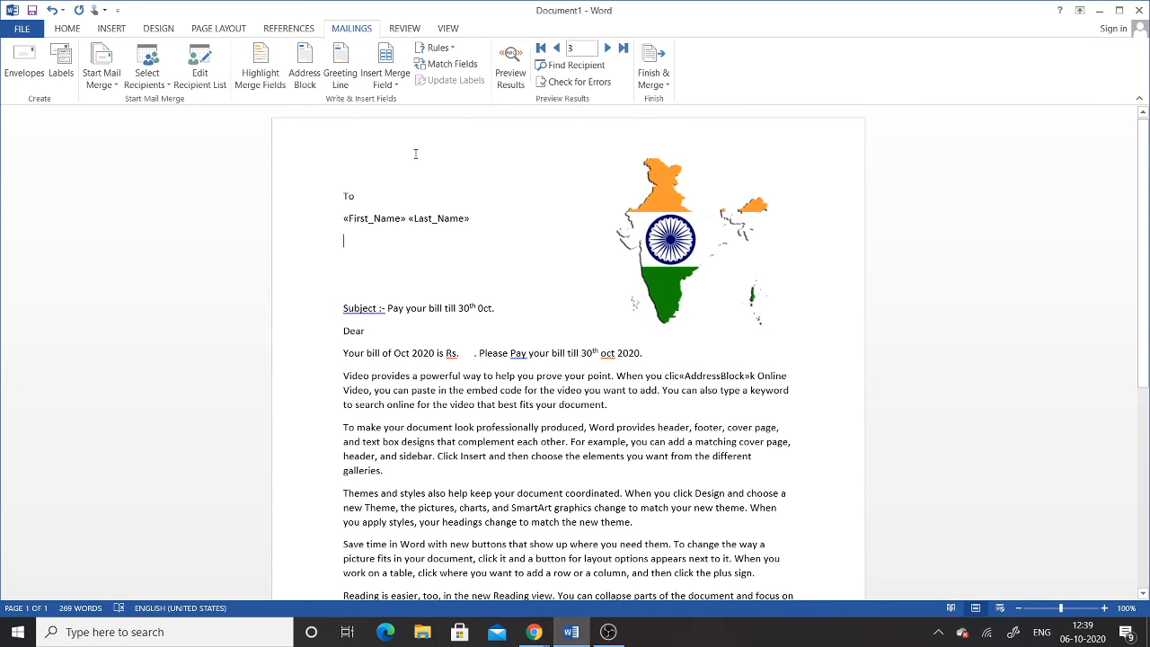
left_click(387, 79)
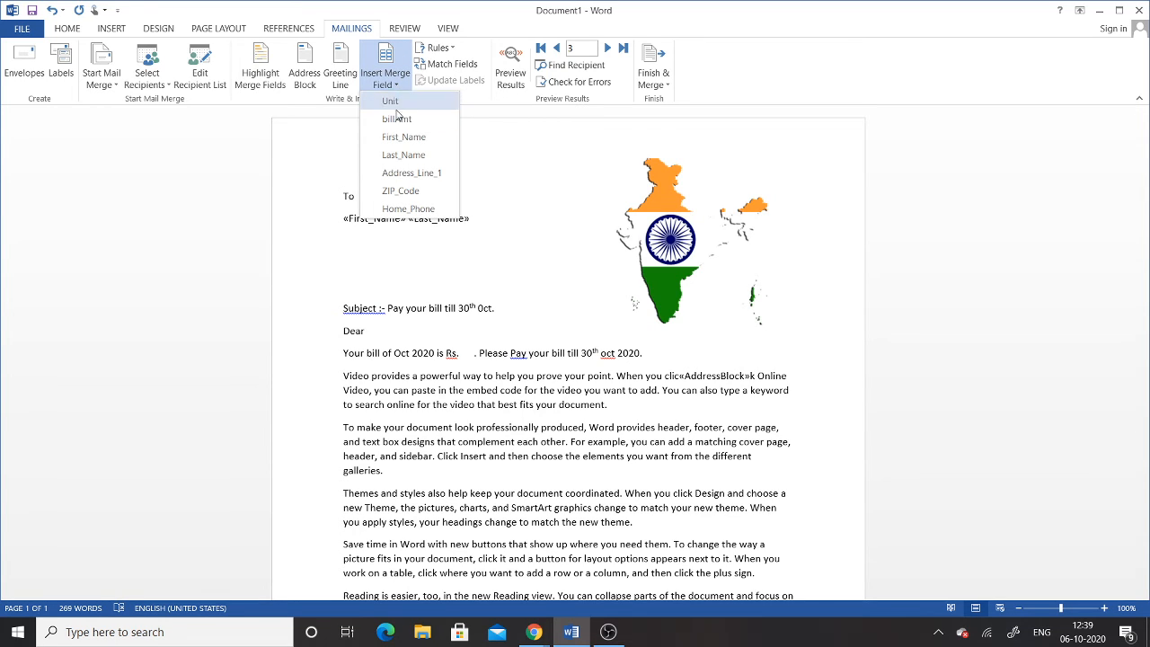
left_click(409, 209)
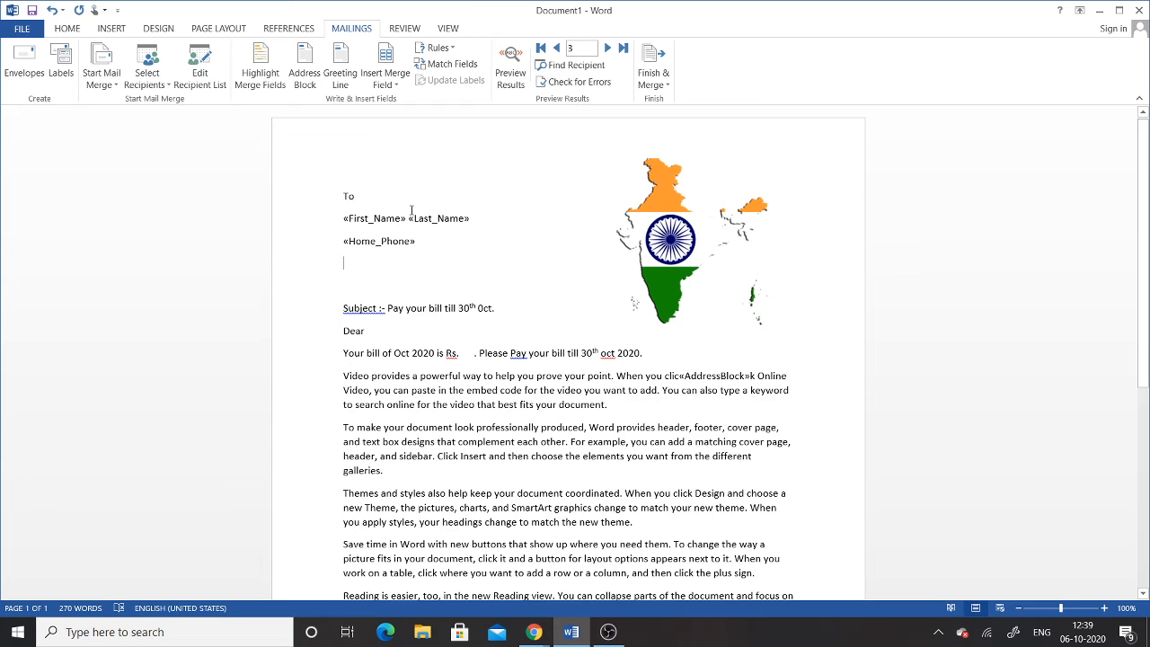
Step: Add «Address_Line_1» and «ZIP_Code» on their own lines, then place the cursor after Dear
left_click(386, 77)
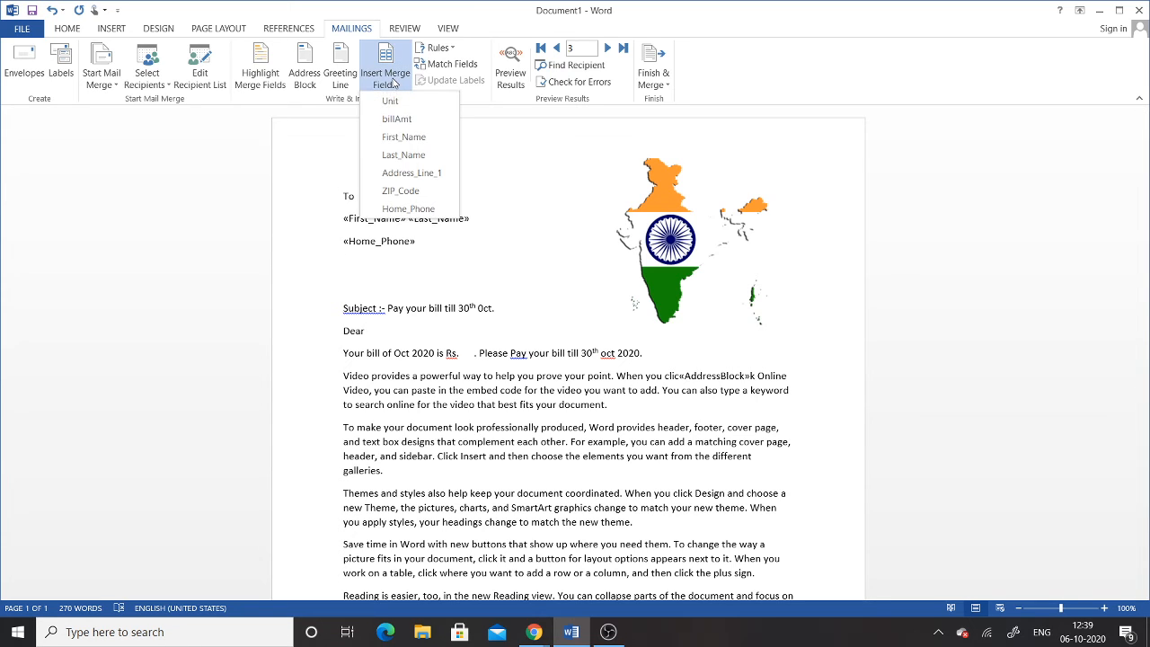
left_click(411, 172)
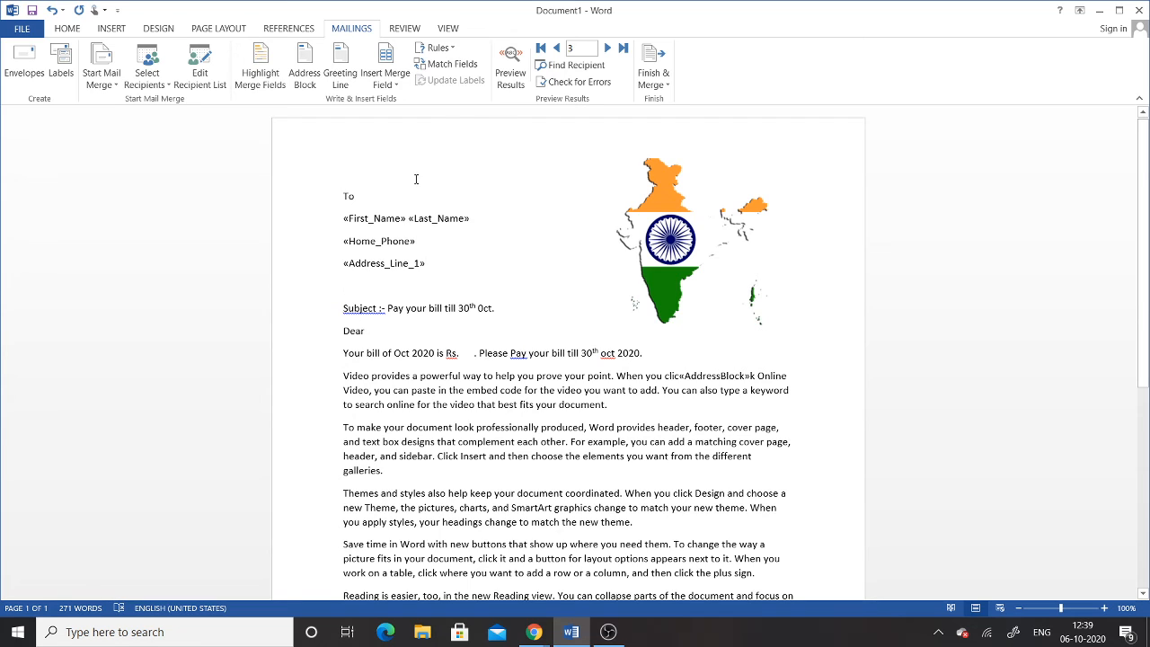
left_click(386, 78)
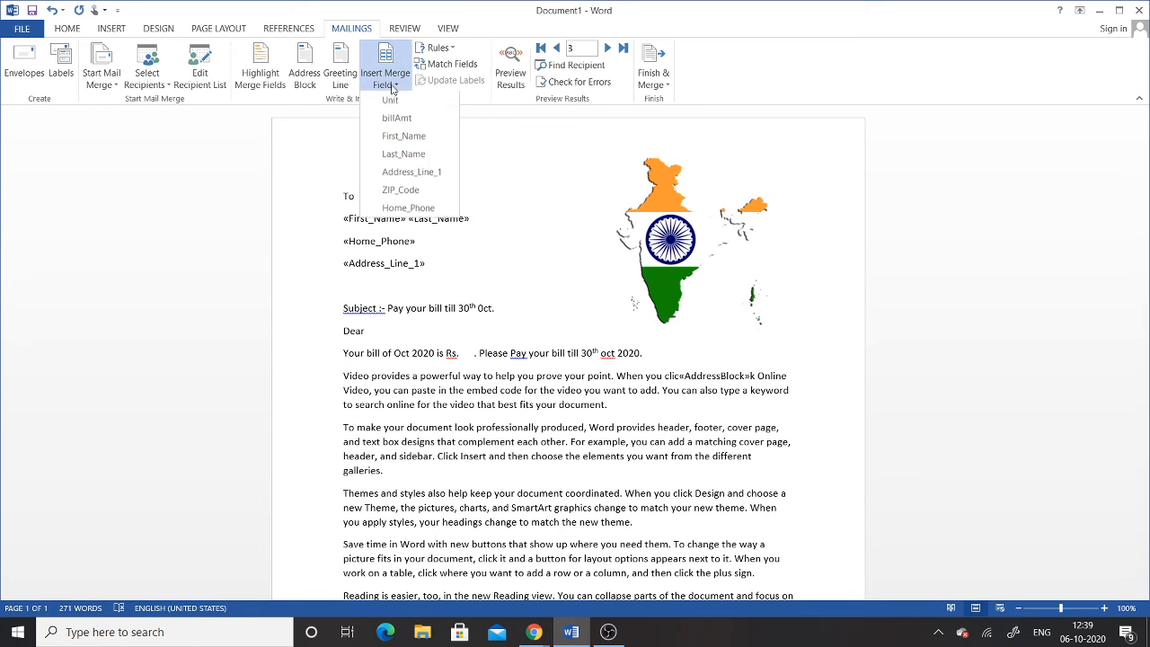
left_click(400, 191)
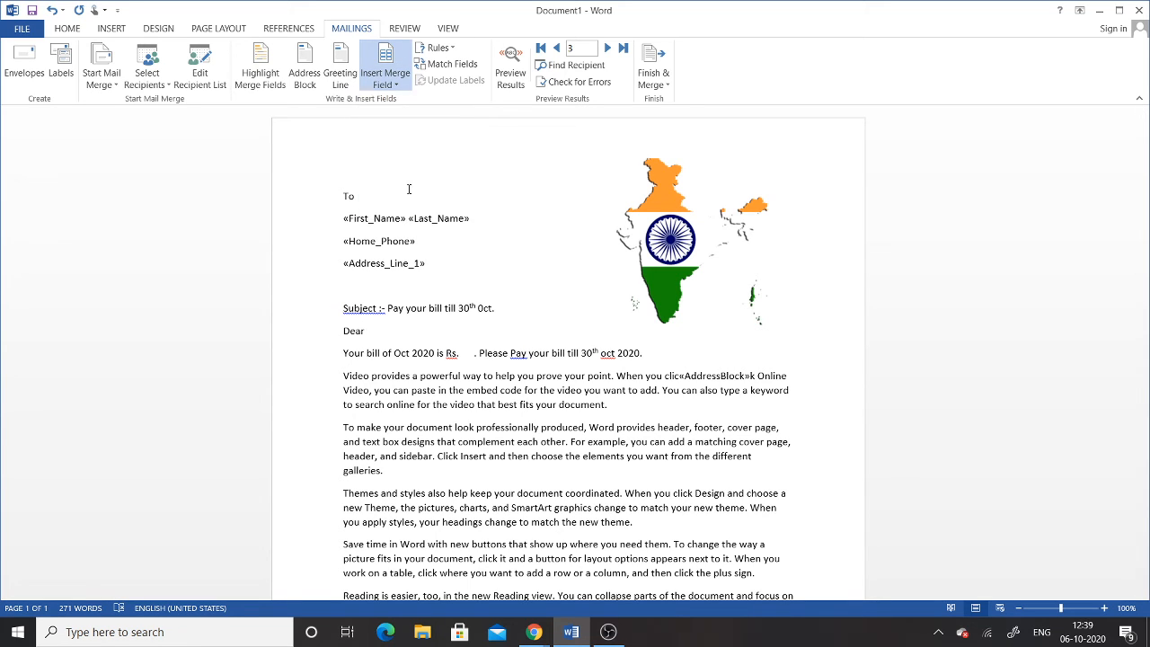
left_click(382, 337)
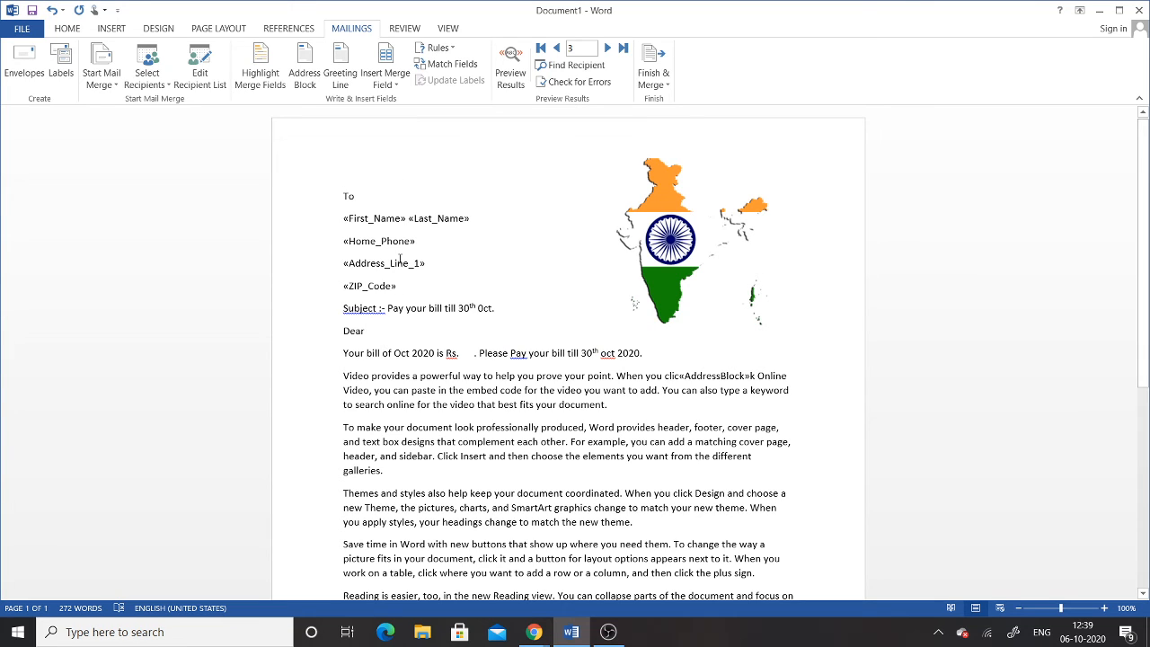
left_click(389, 85)
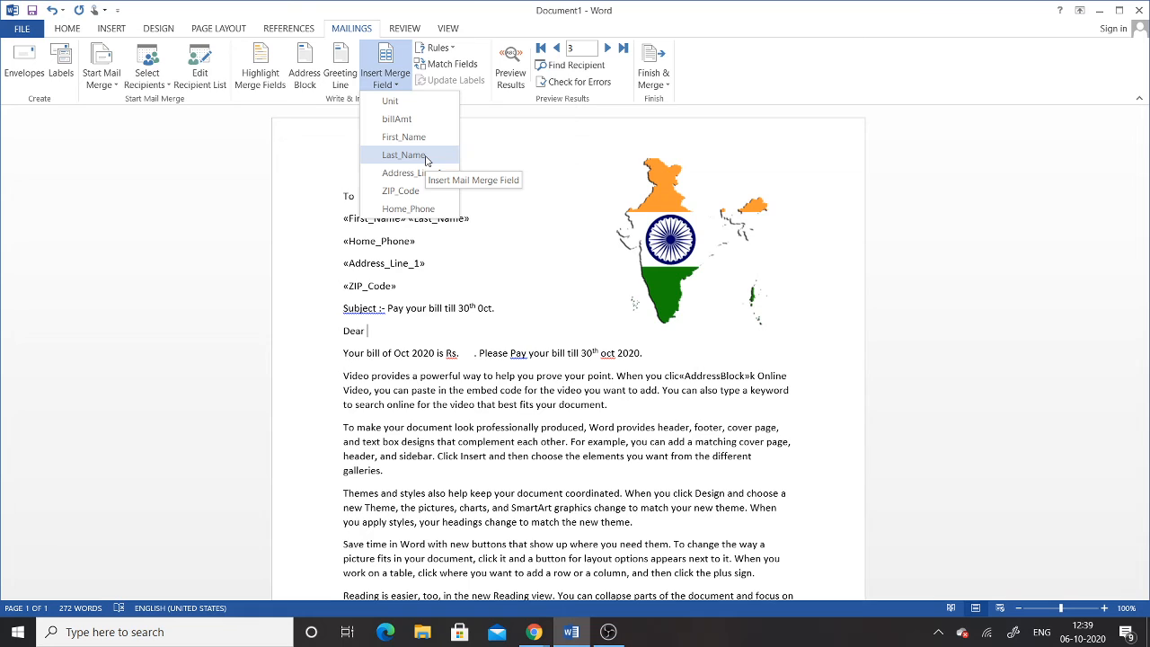
Step: Insert «First_Name» «Last_Name» after Dear and «billAmt» after Rs
left_click(414, 137)
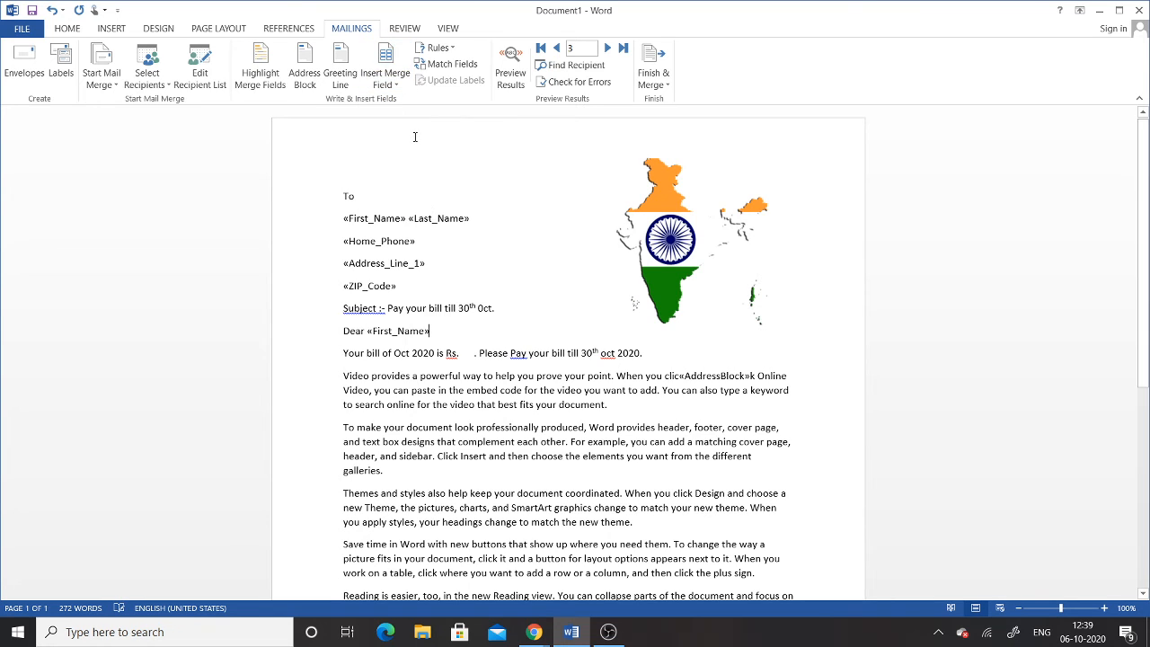
left_click(400, 85)
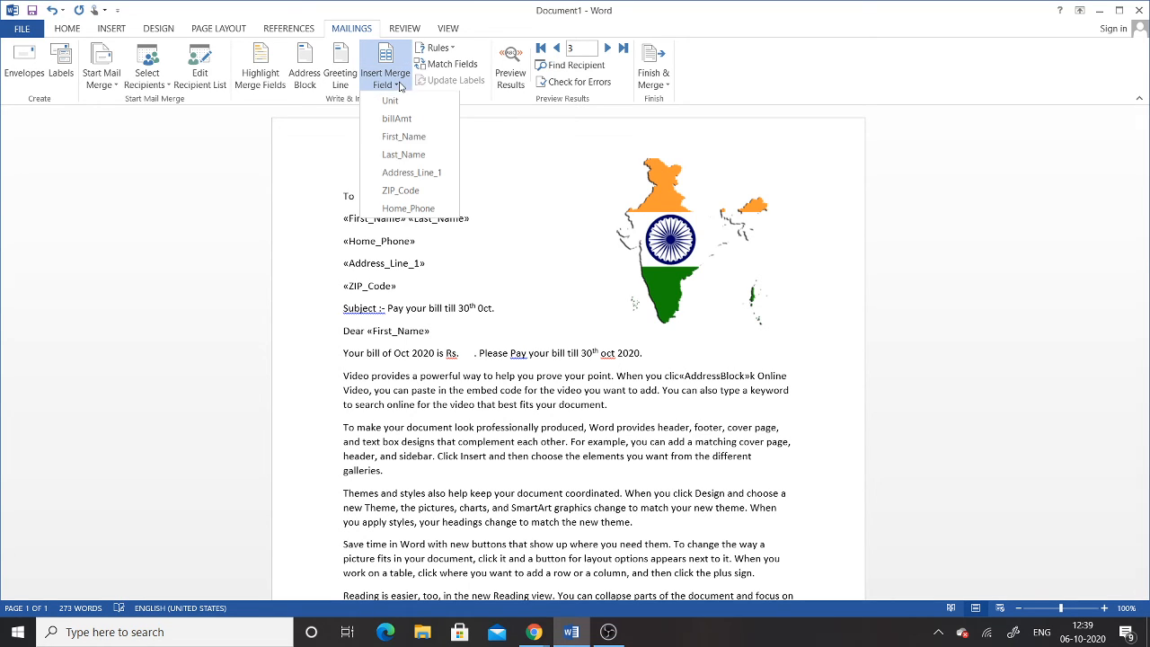
left_click(415, 155)
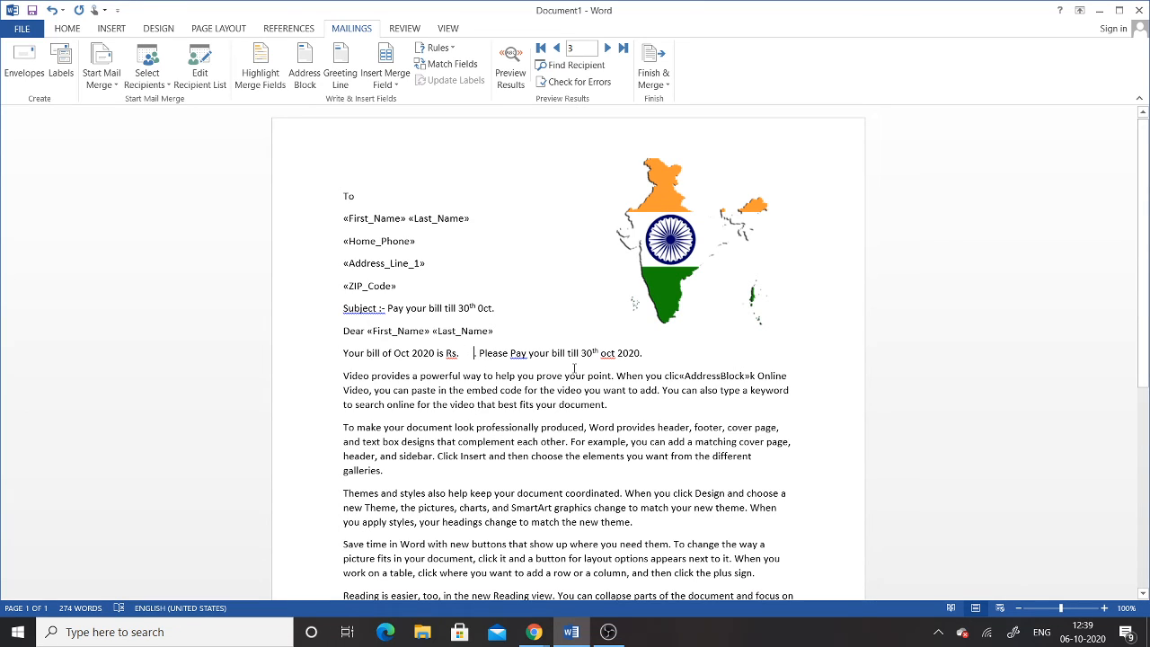
key("BackSpace")
key("BackSpace")
key("BackSpace")
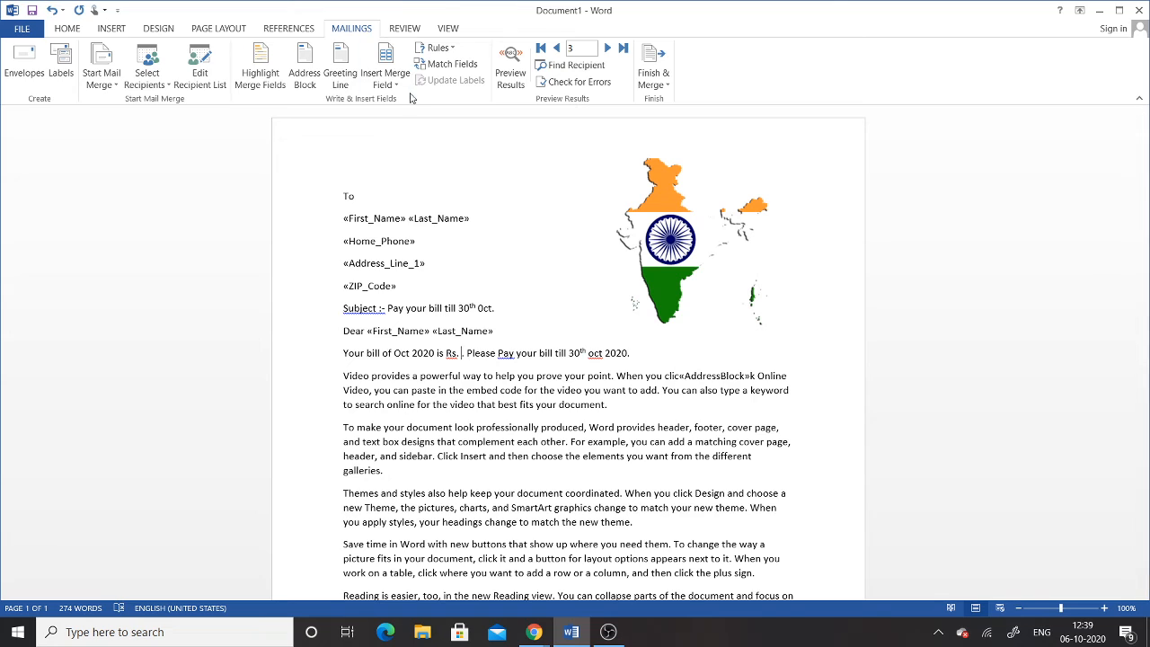
left_click(386, 79)
left_click(391, 118)
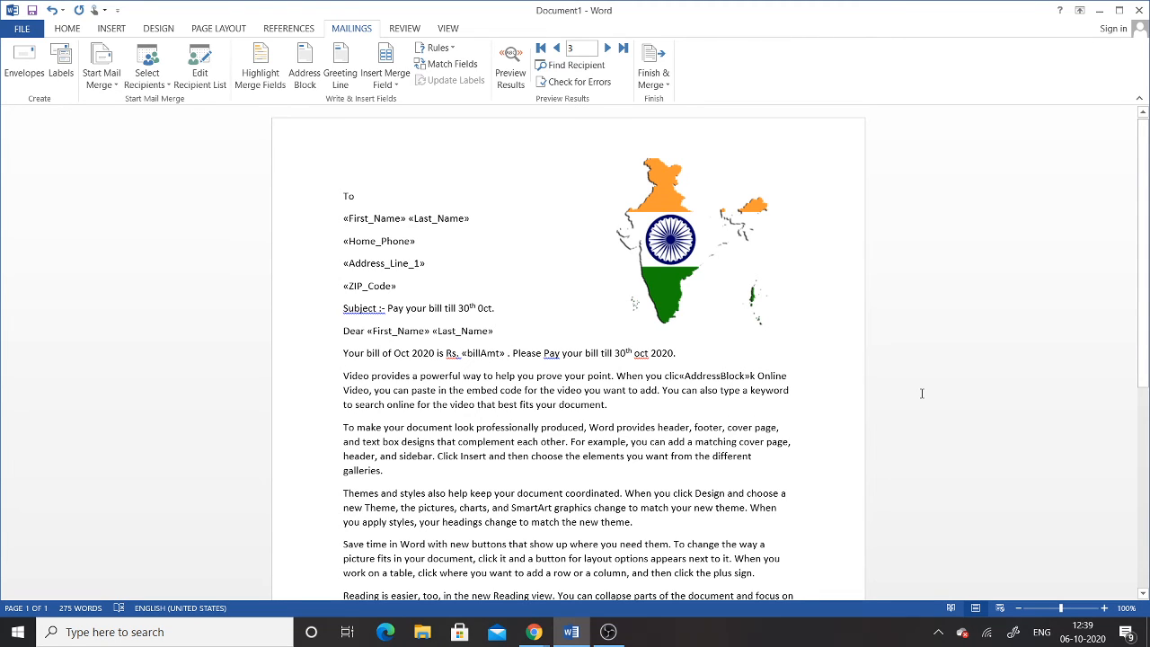
Step: Finish the bill sentence as 'of «Unit» Unit' and preview the merged results
key("BackSpace")
key("BackSpace")
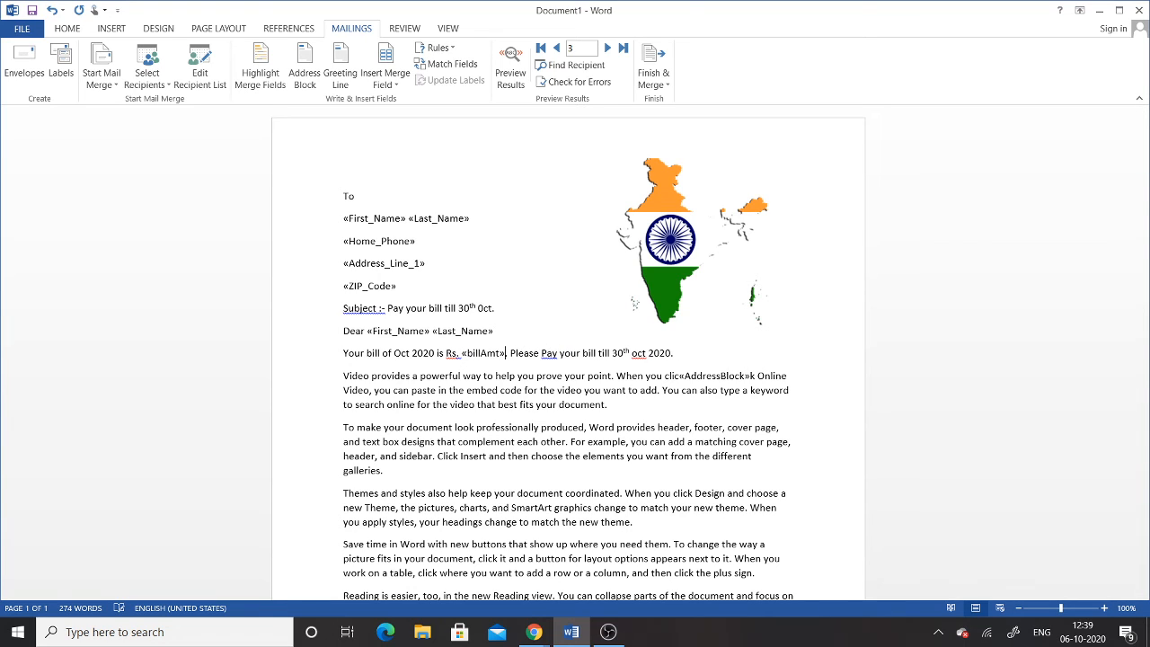
type("of")
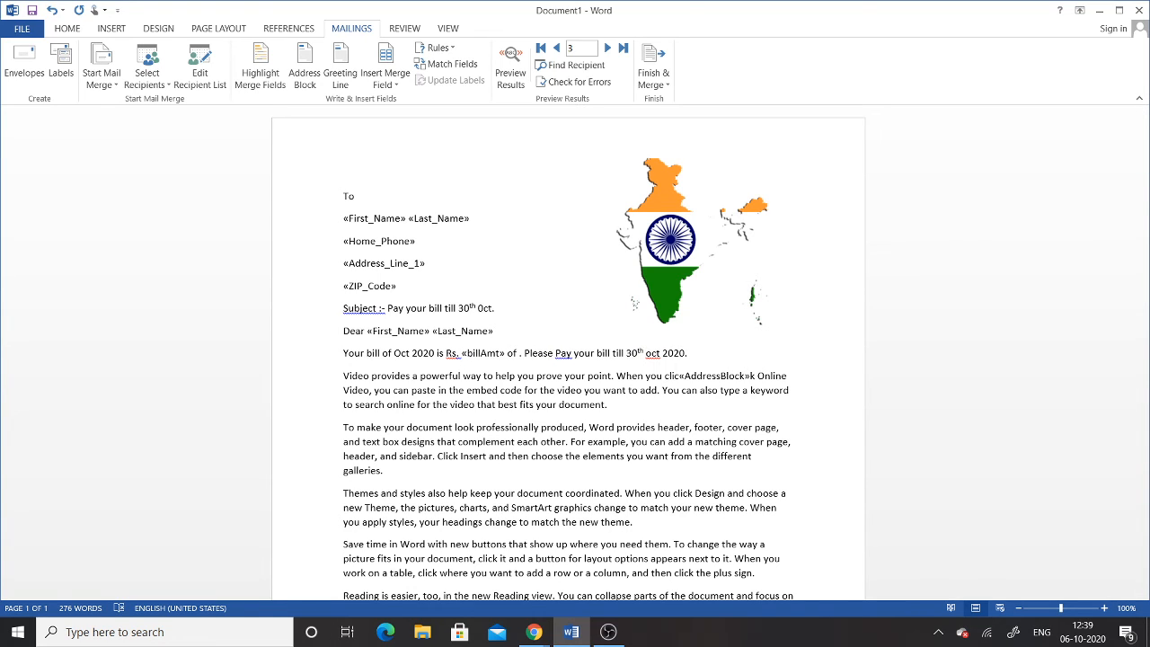
left_click(390, 85)
left_click(390, 101)
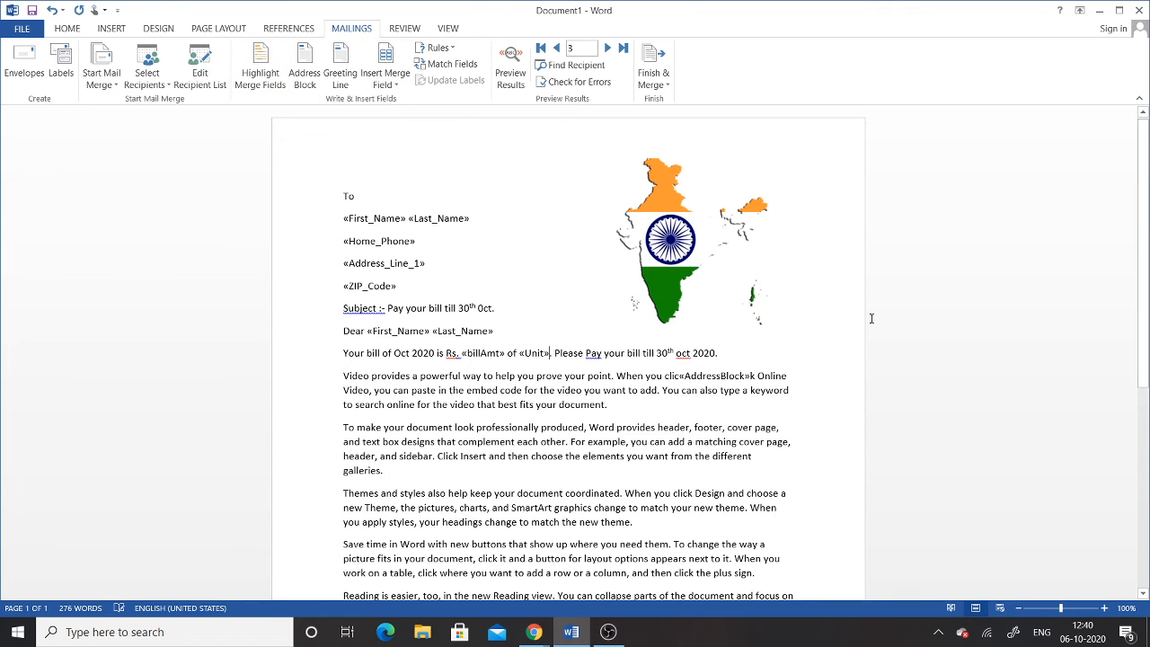
type("Unit")
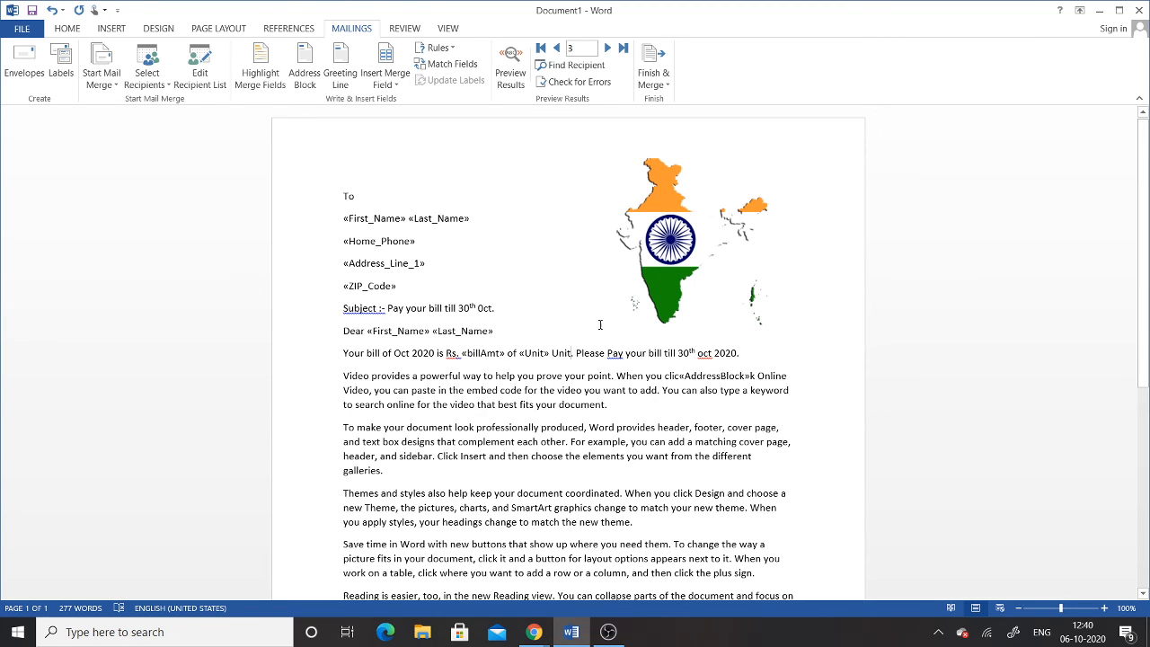
left_click(386, 83)
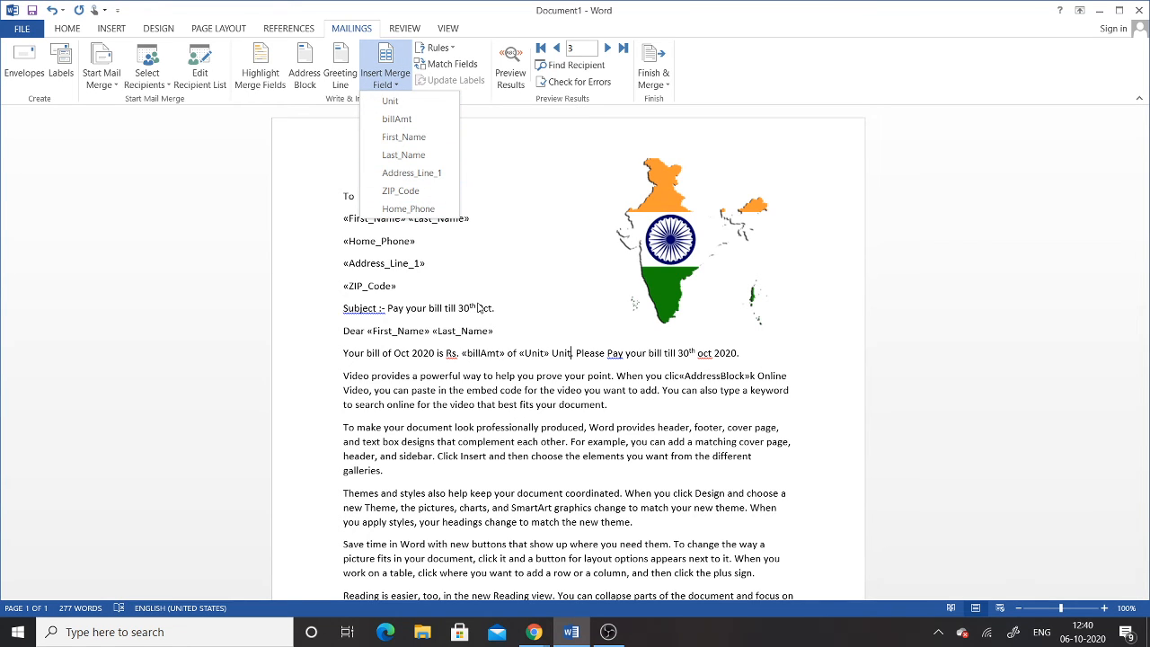
left_click(688, 372)
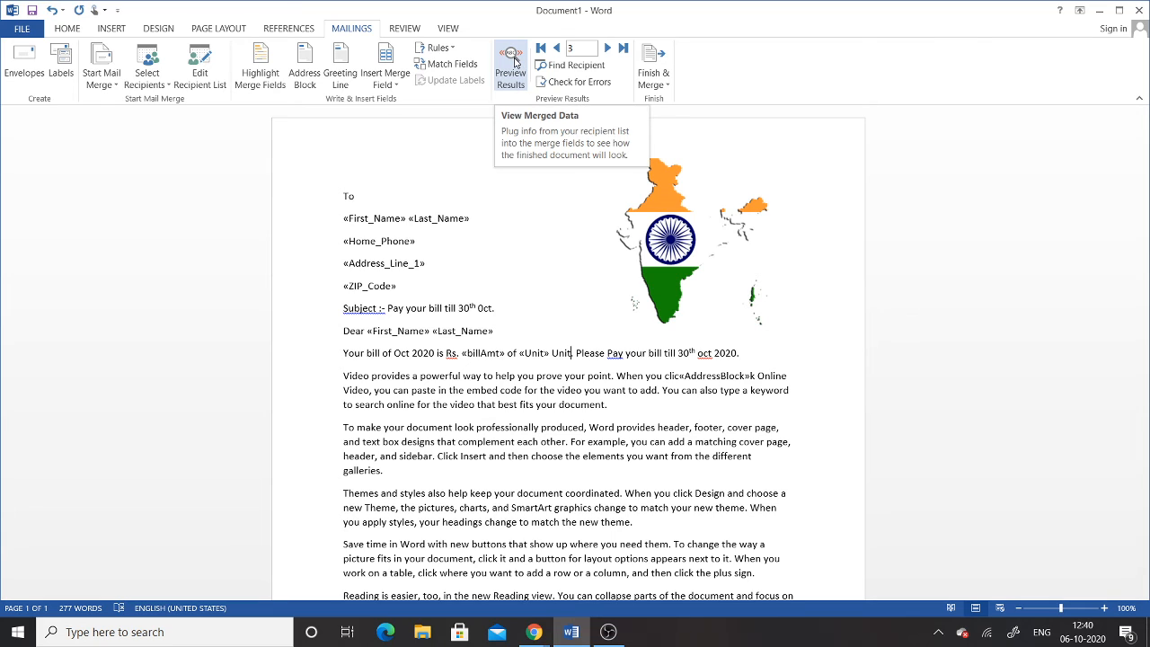
left_click(510, 64)
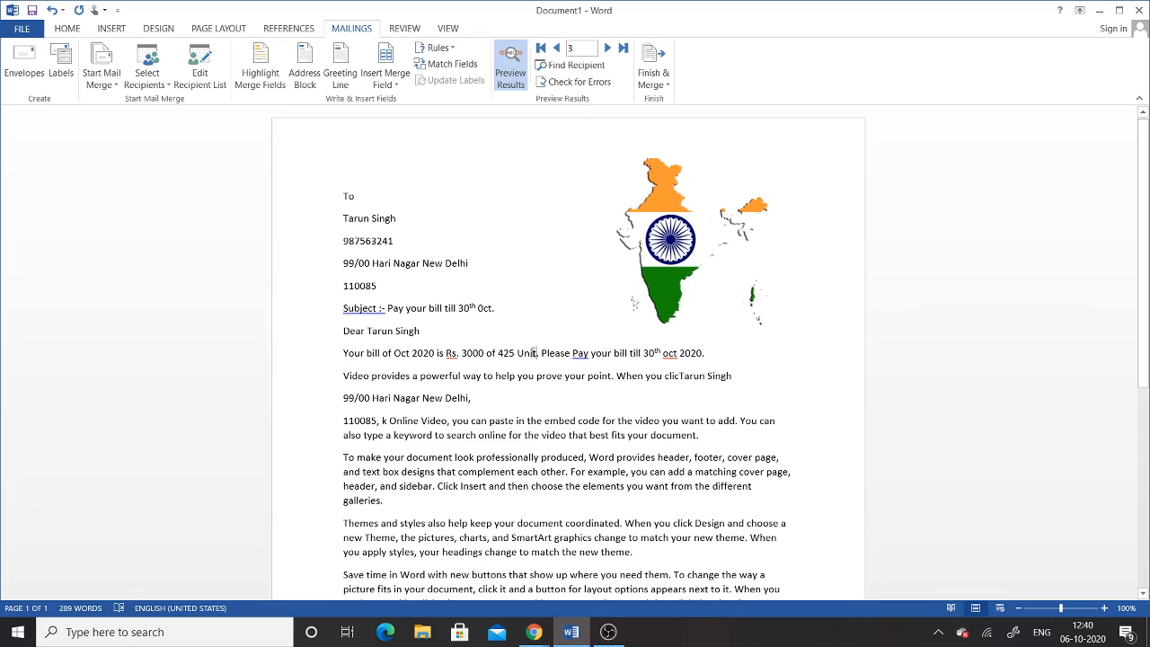
Step: Turn off Preview Results so the letter shows merge field codes again
scroll(539, 391, "down", 4)
scroll(539, 389, "up", 5)
left_click(521, 77)
Step: Open the Ask rule and Match Fields dialogs, trying Unit as Unique Identifier, then cancel both
left_click(440, 49)
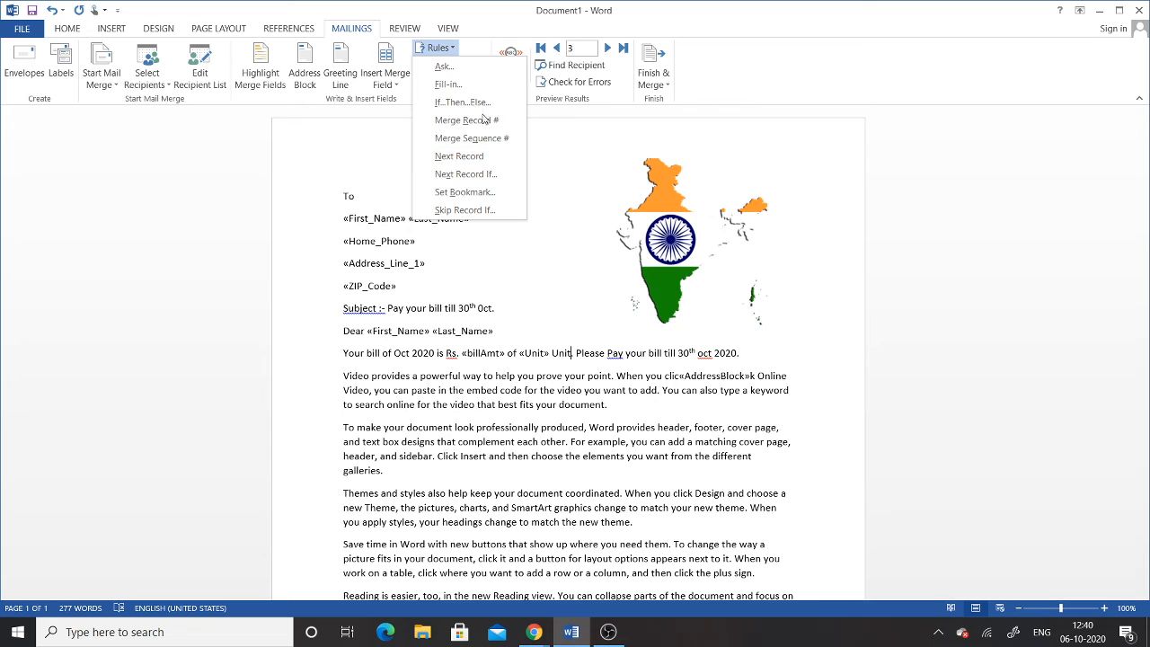
left_click(462, 69)
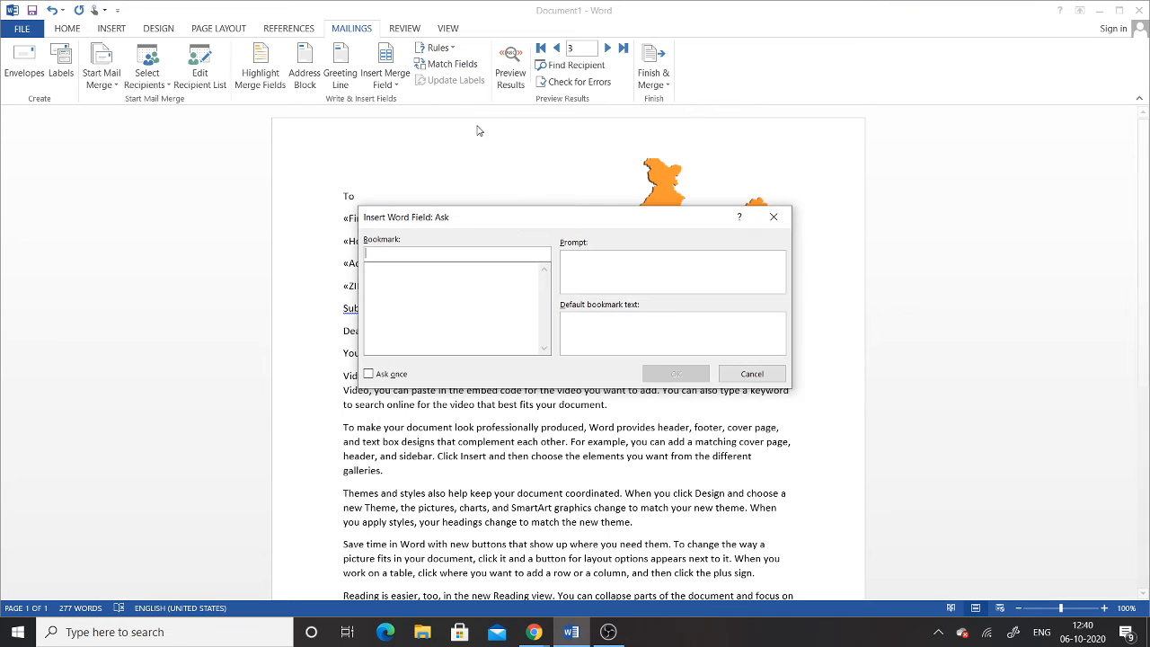
left_click(751, 374)
left_click(452, 64)
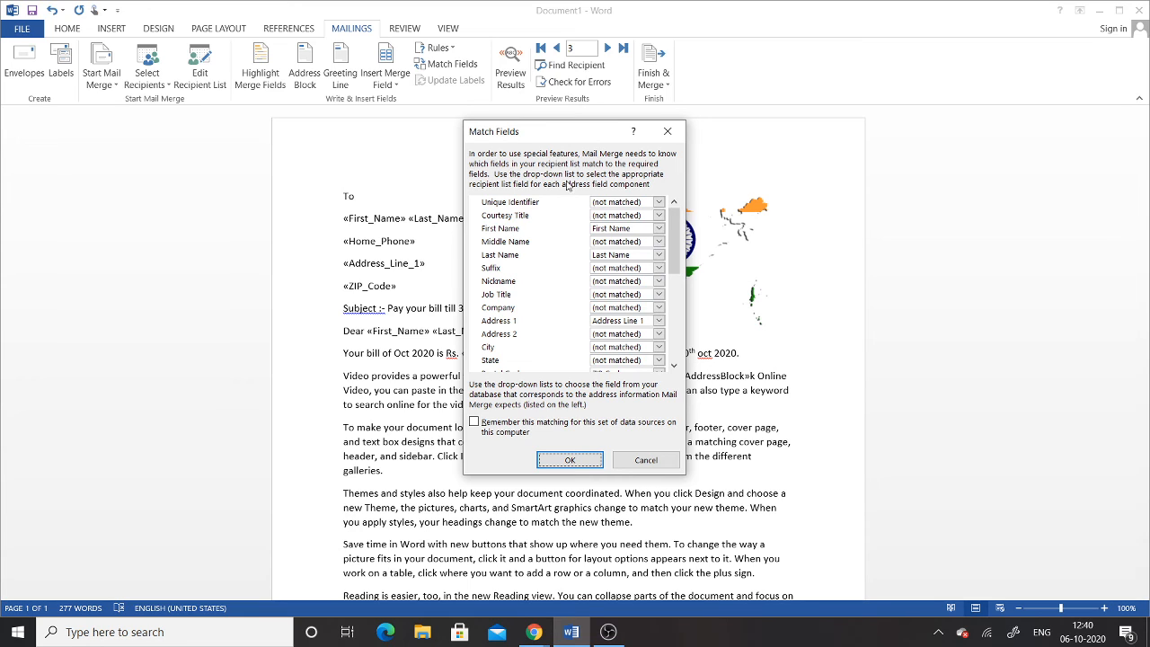
left_click(659, 203)
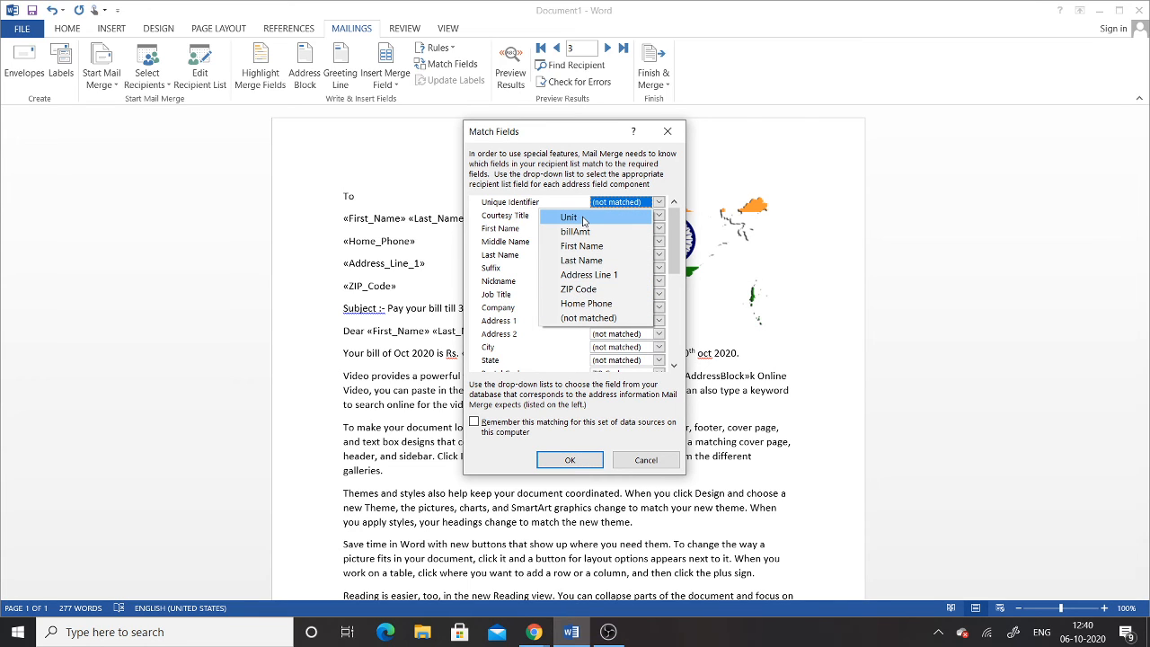
left_click(583, 219)
left_click(646, 459)
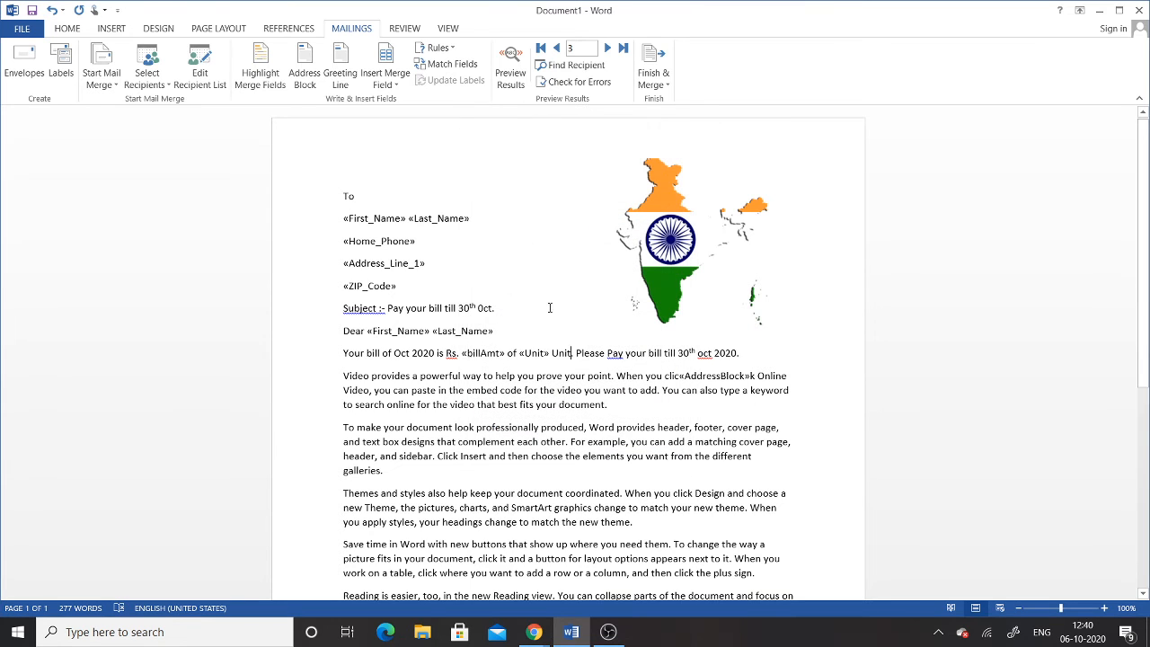
Step: Turn the merge preview back on and step through records 3, 2, 1, 2, 3
left_click(518, 77)
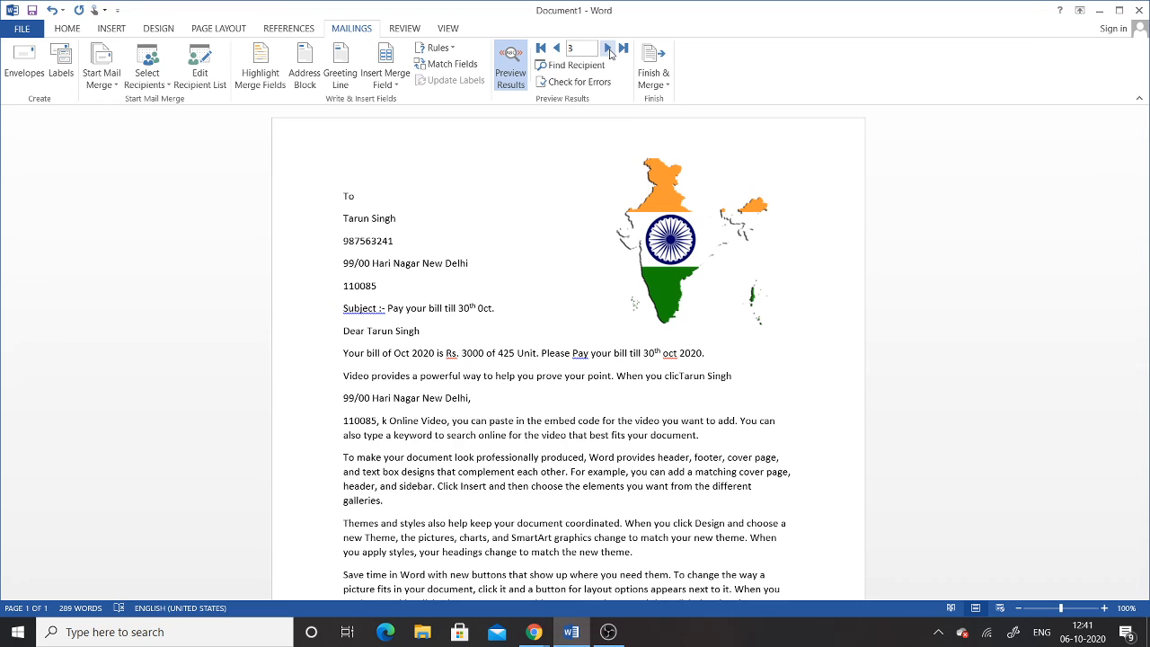
left_click(557, 48)
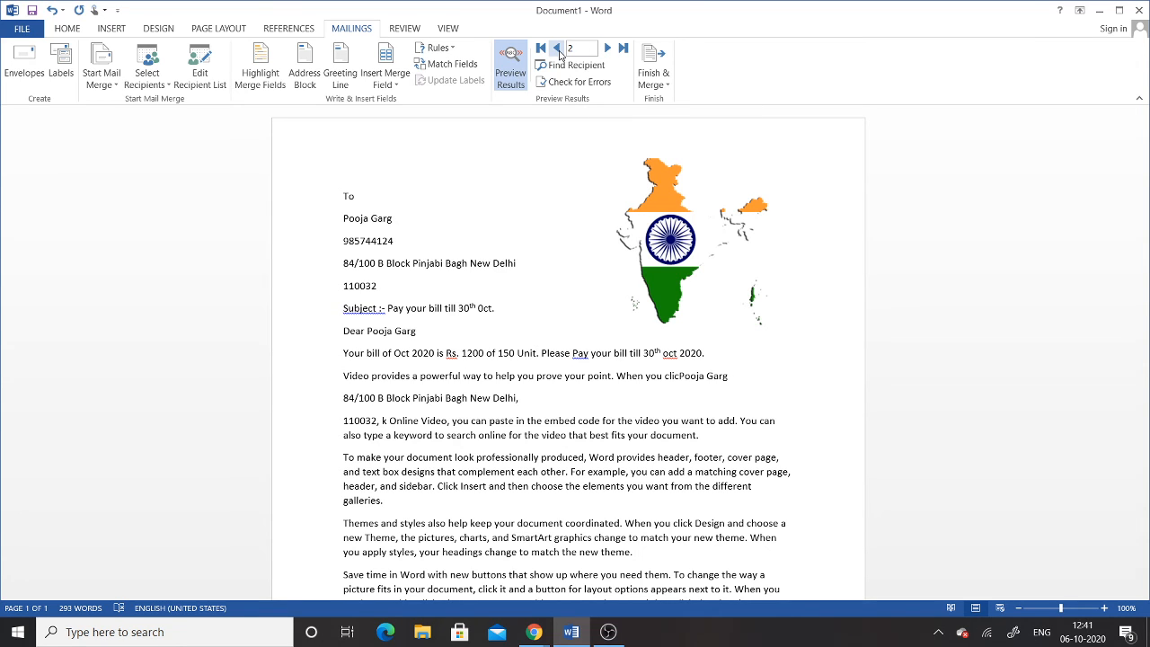
left_click(557, 49)
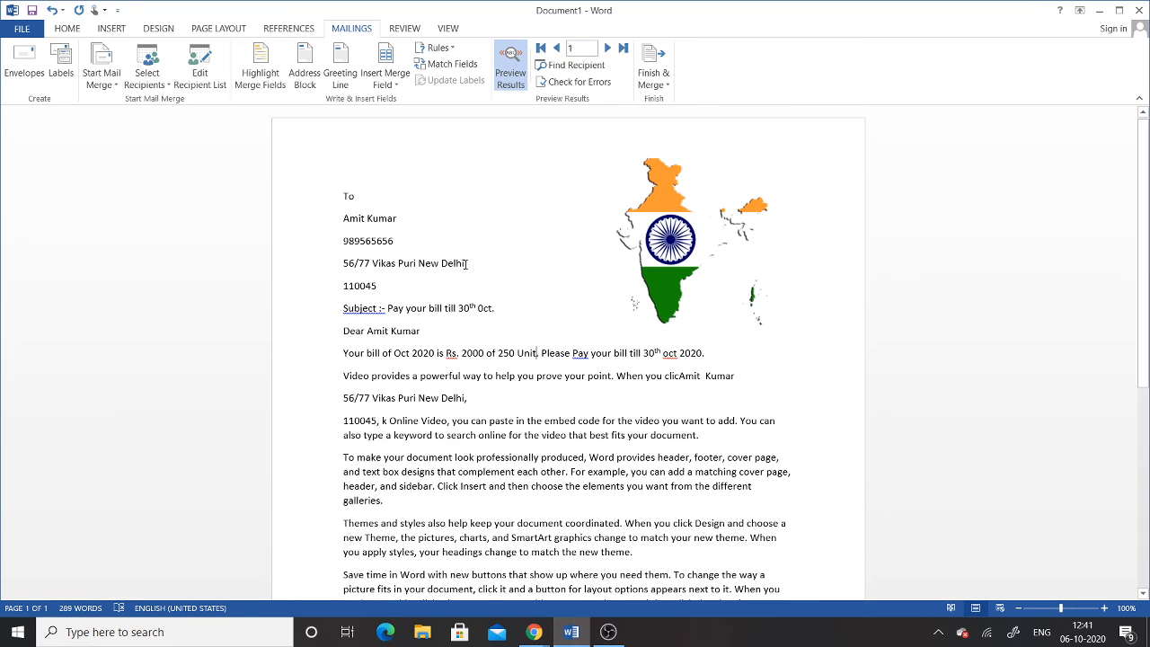
left_click(607, 48)
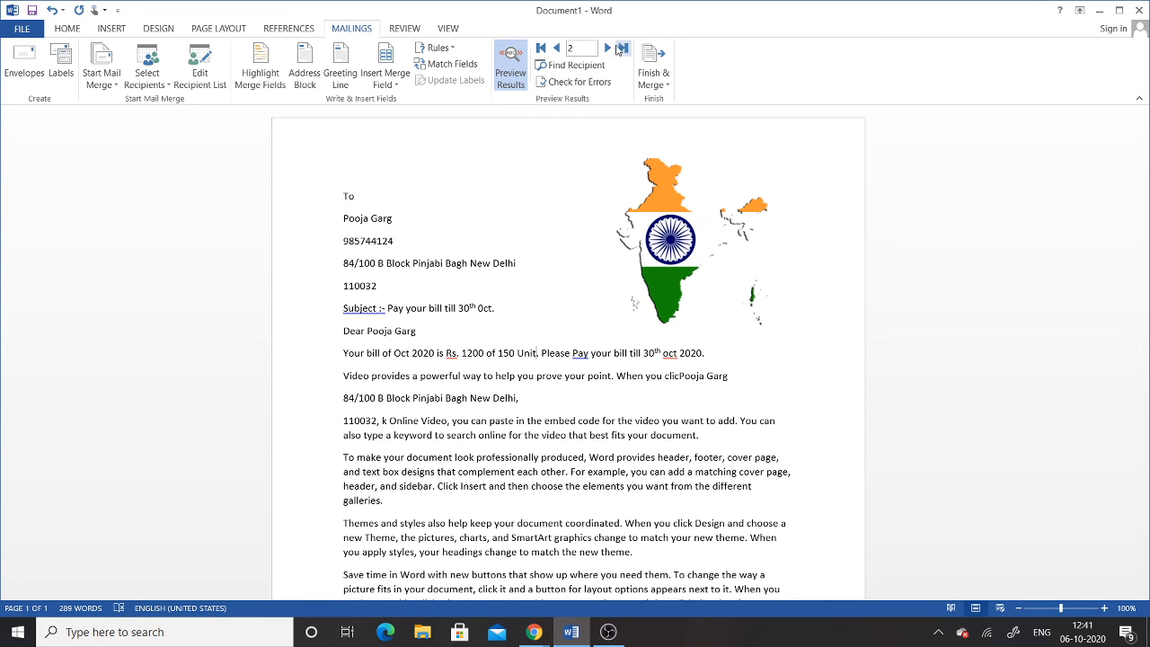
left_click(608, 48)
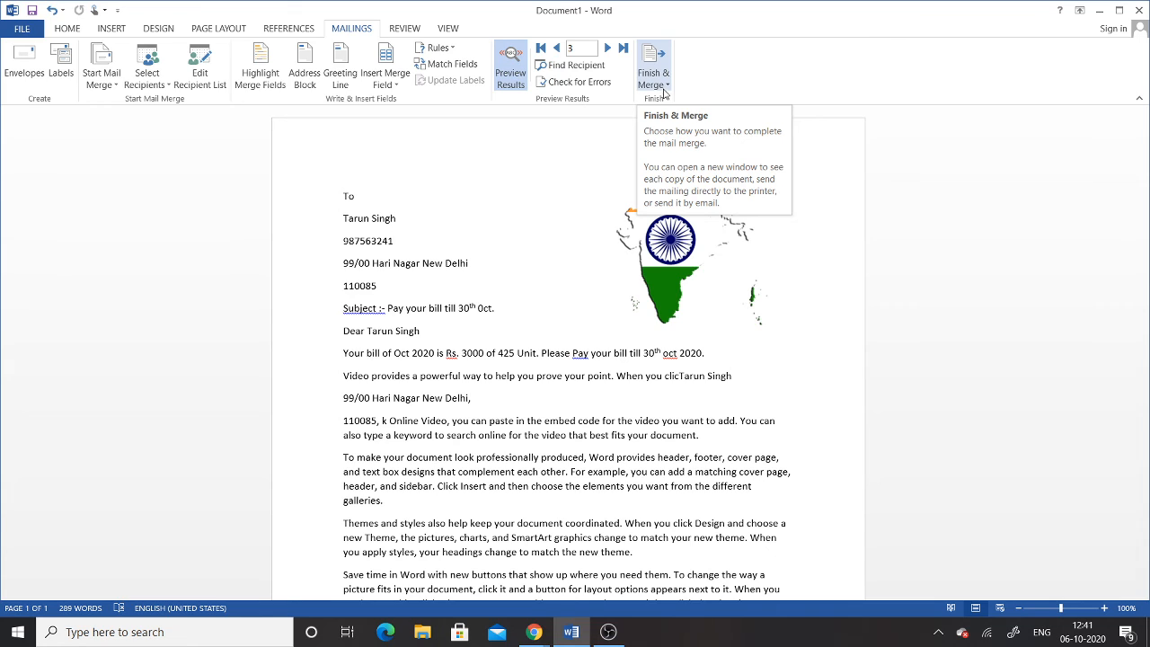
Step: Merge all records into individual letters in a new Letters1 document, three bills starting with 'Rs. 2000 of 250 Unit'
left_click(666, 86)
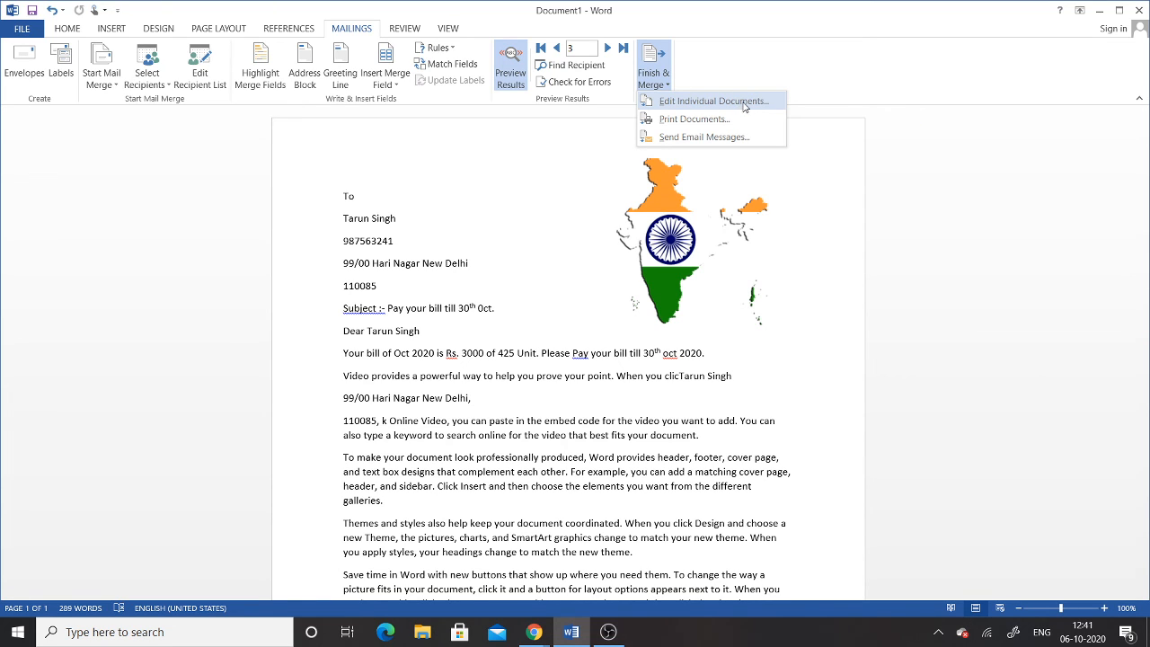
left_click(744, 103)
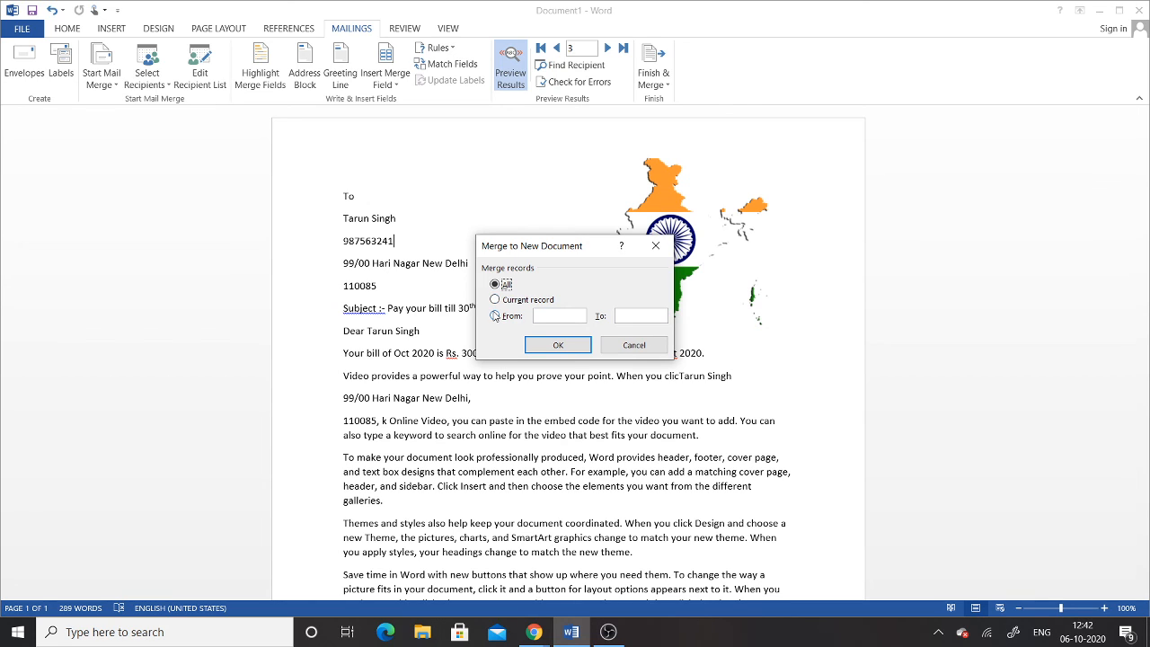
left_click(495, 315)
left_click(554, 314)
left_click(496, 285)
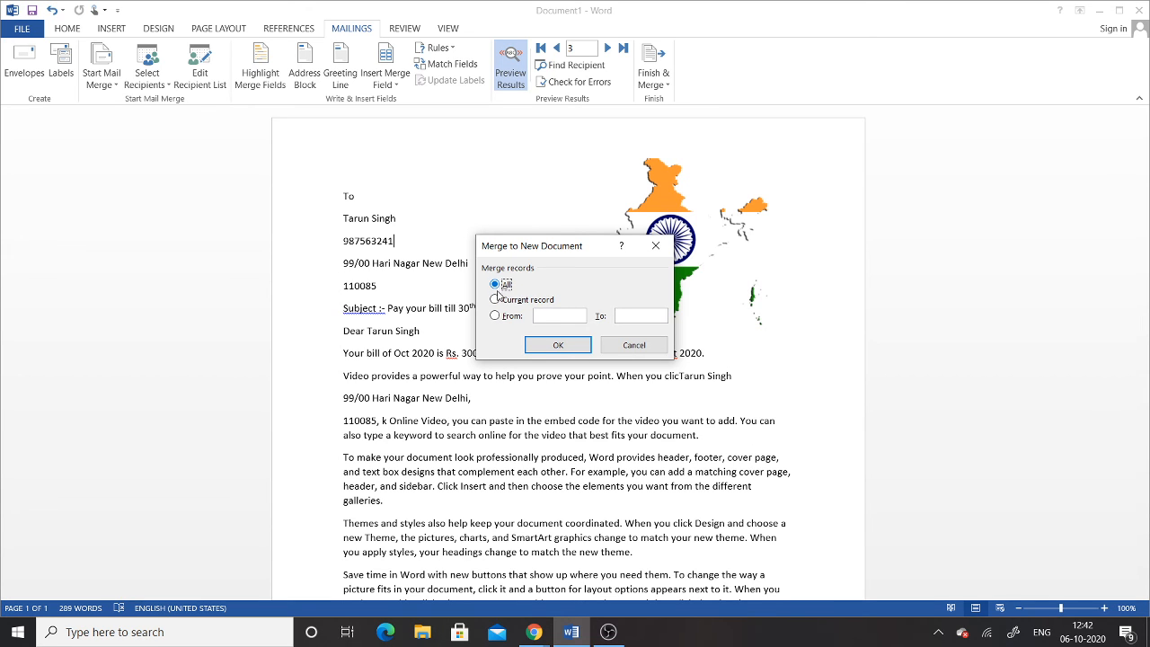
left_click(558, 345)
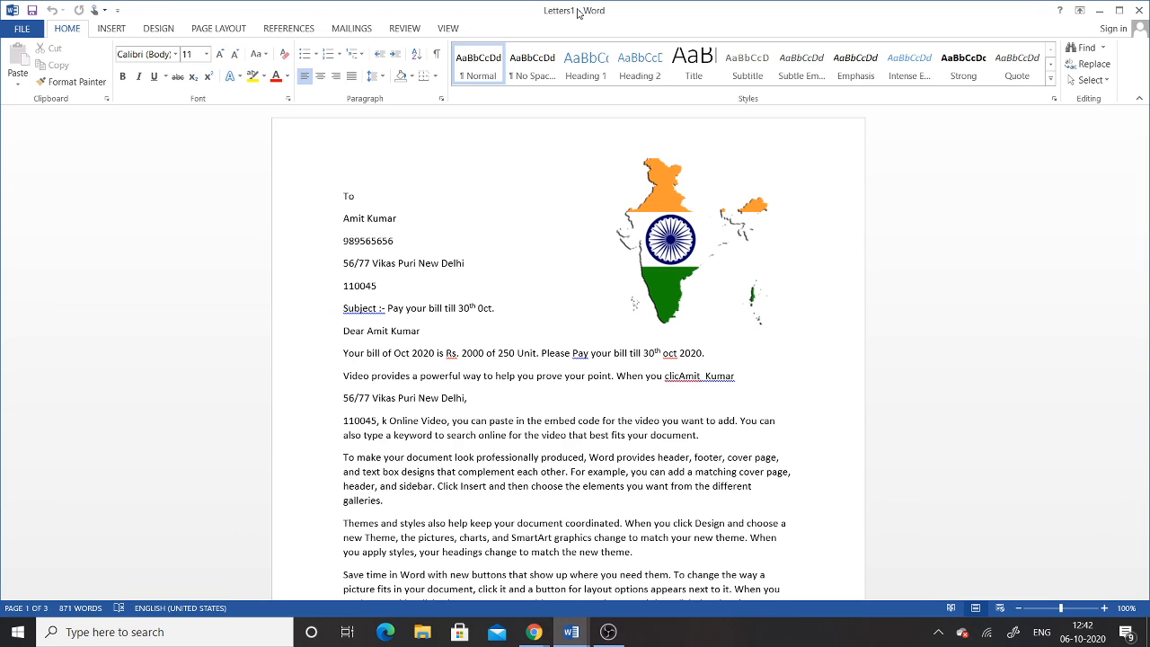
left_click(1100, 11)
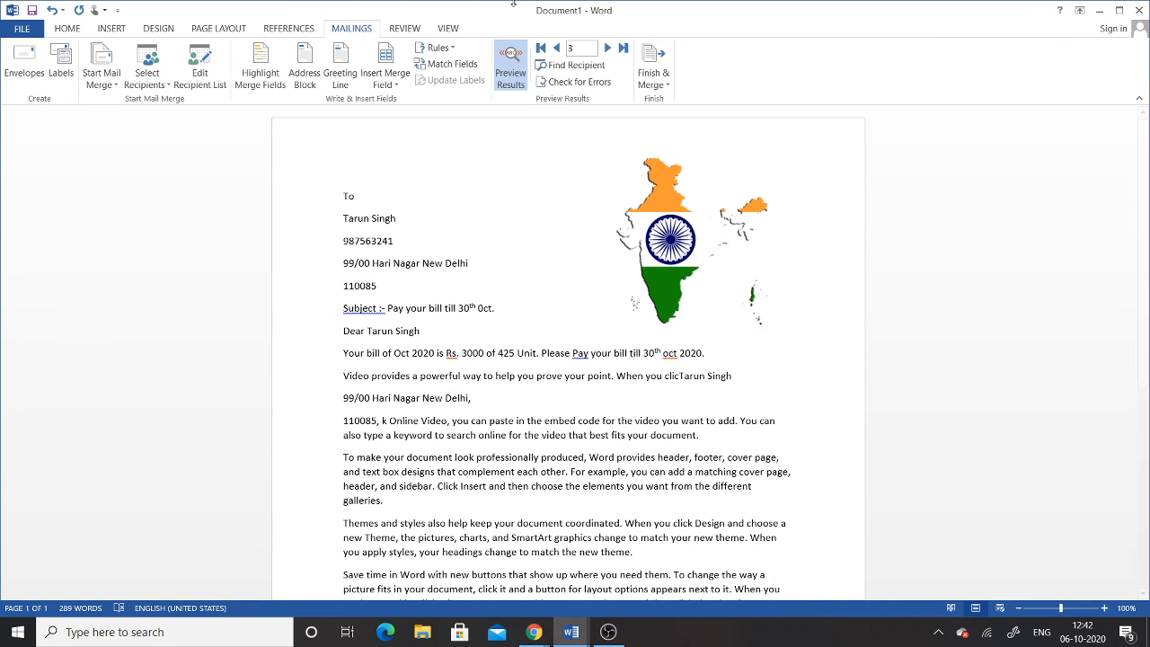
left_click(569, 632)
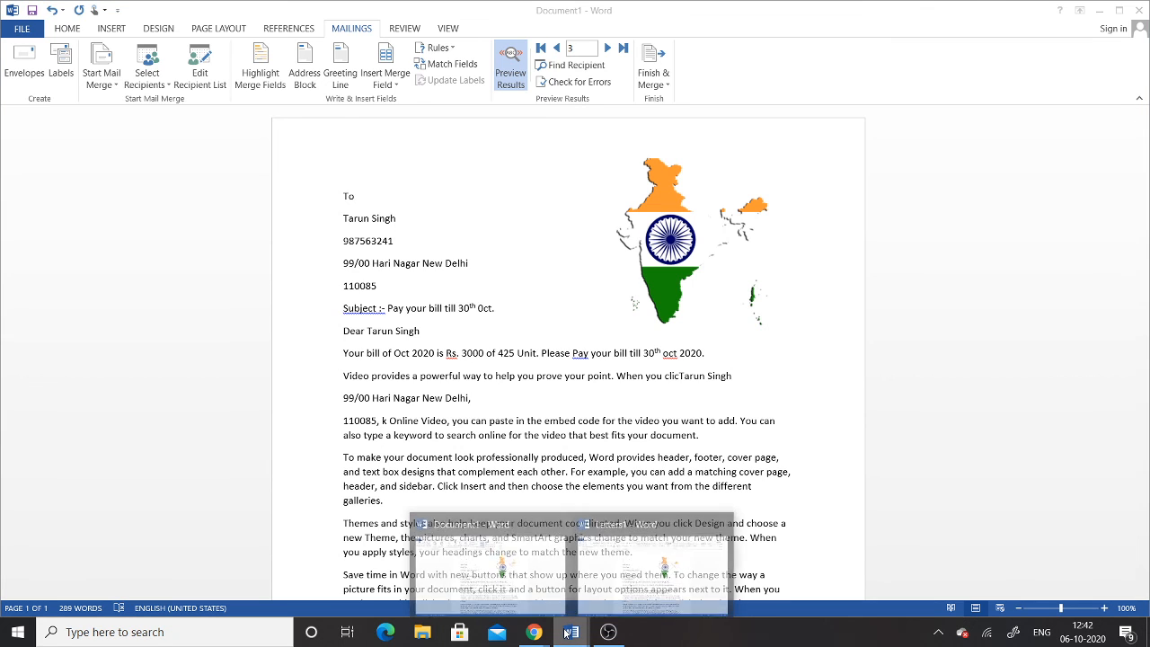
left_click(678, 565)
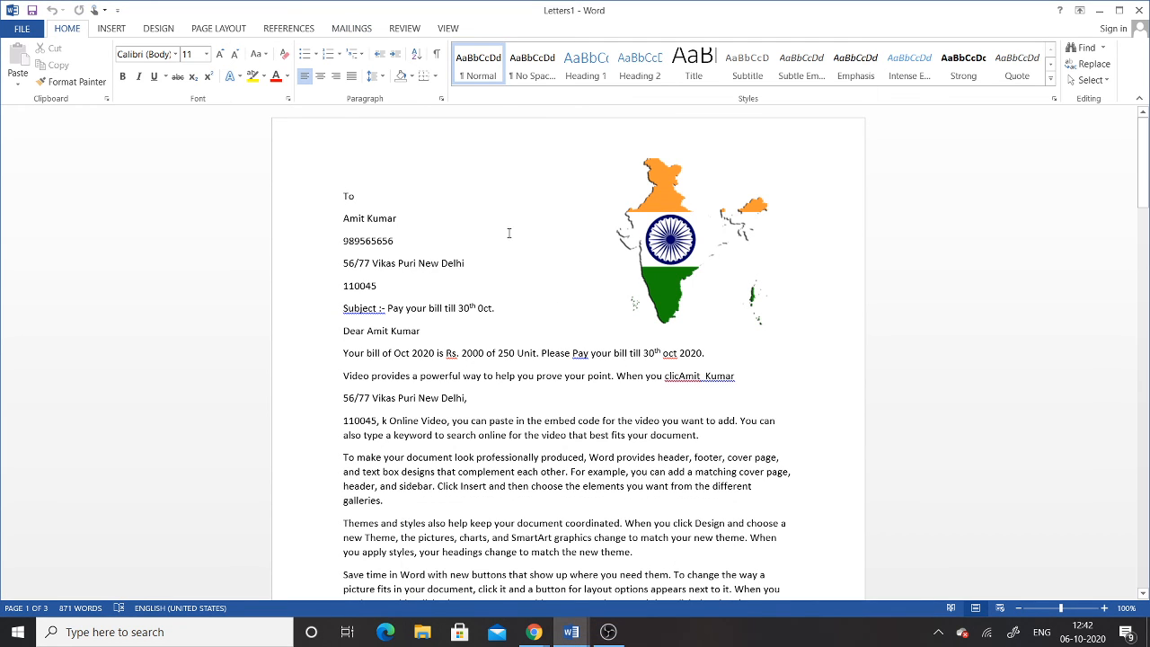
scroll(418, 373, "down", 15)
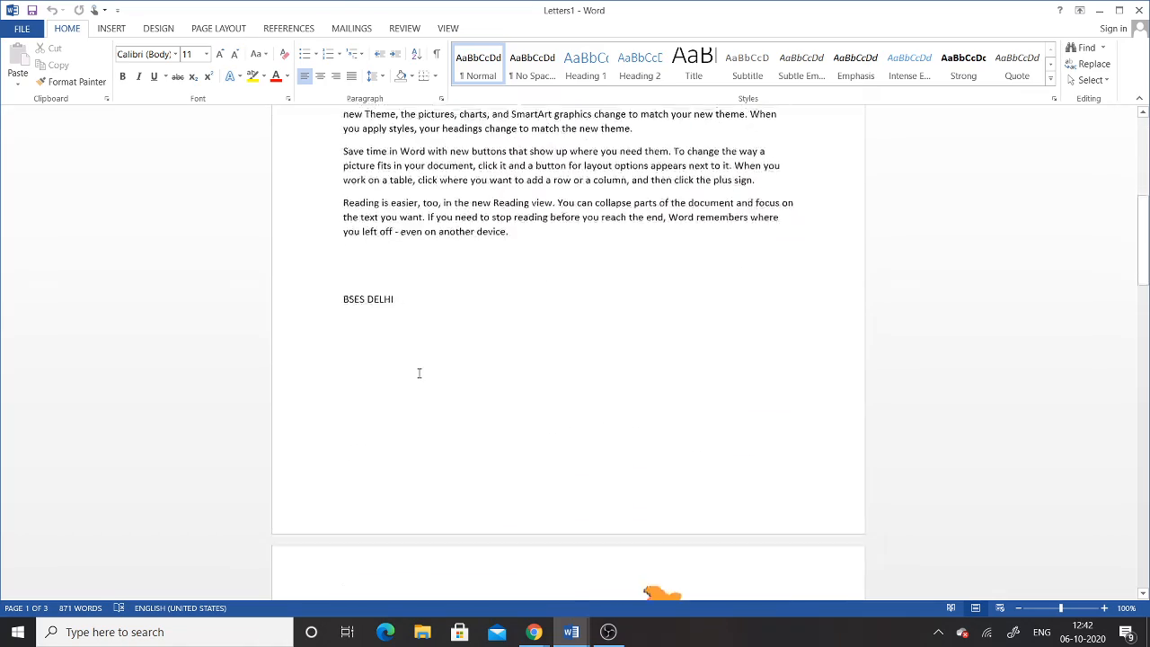
scroll(418, 373, "down", 3)
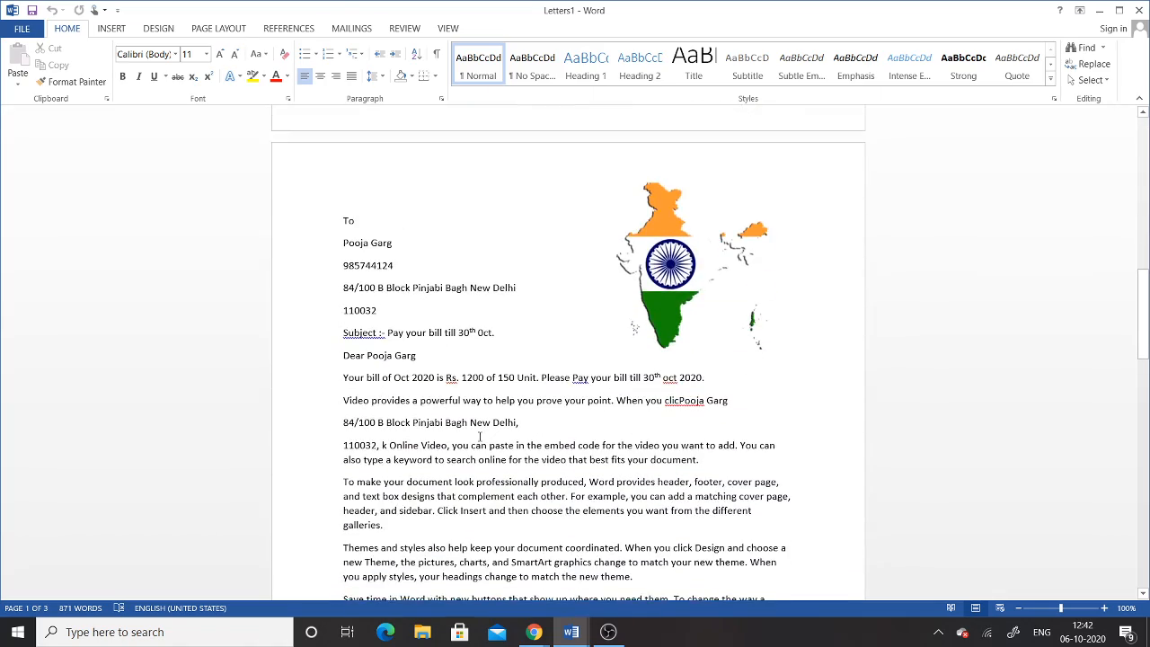
scroll(480, 437, "down", 18)
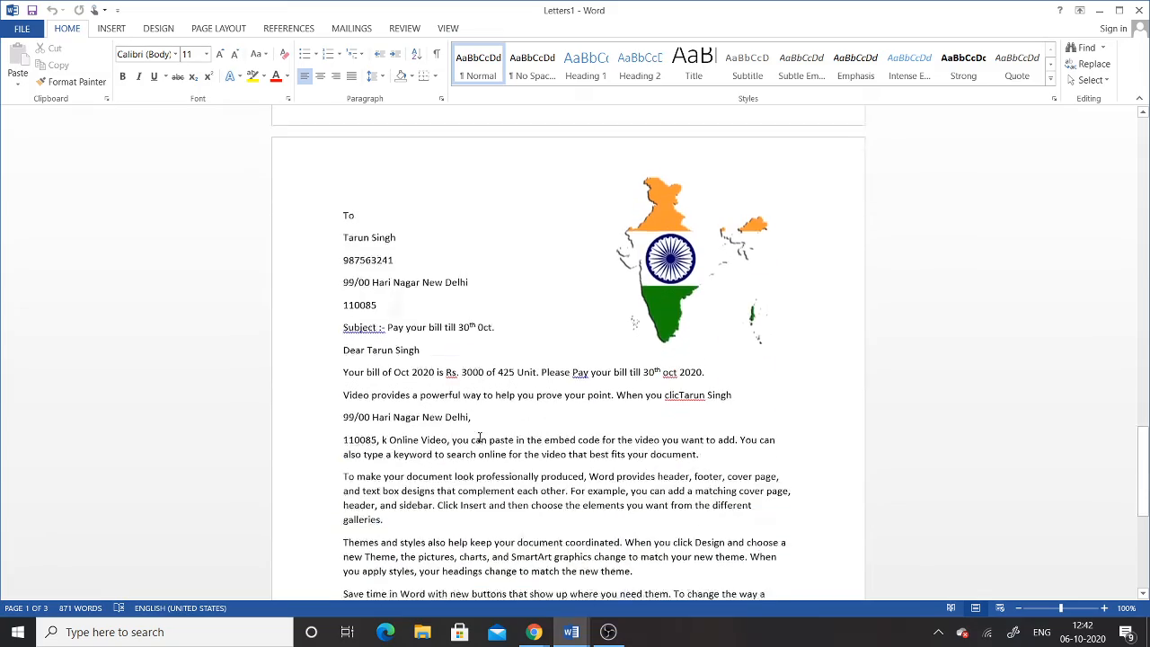
scroll(489, 428, "down", 7)
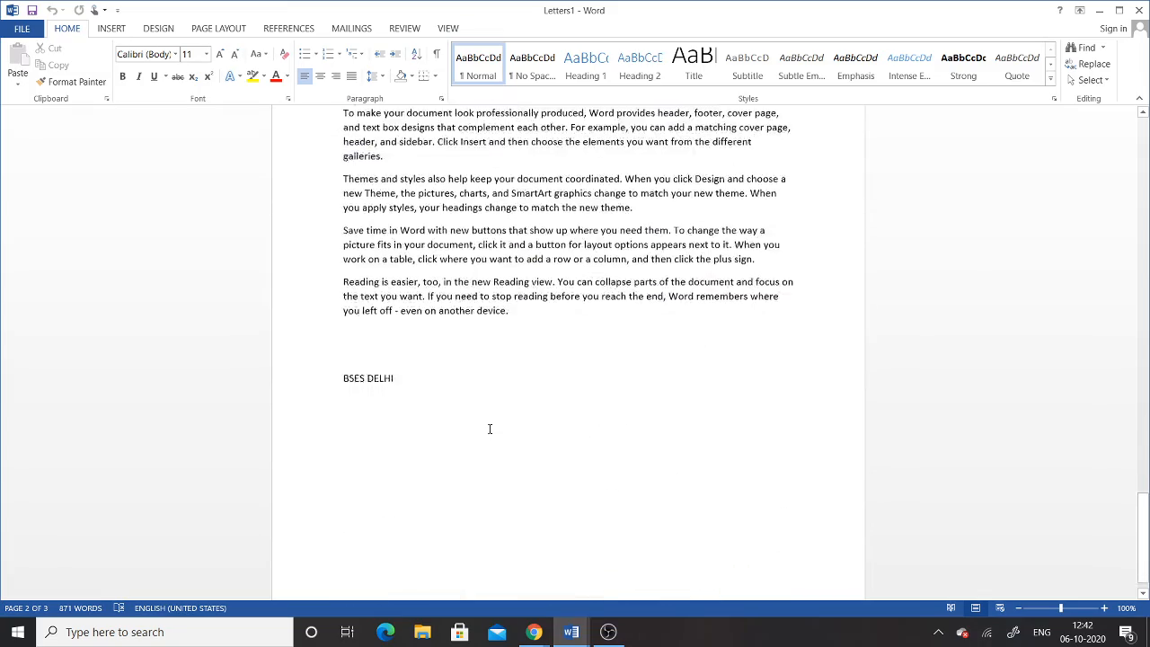
scroll(489, 428, "up", 2)
scroll(490, 428, "up", 16)
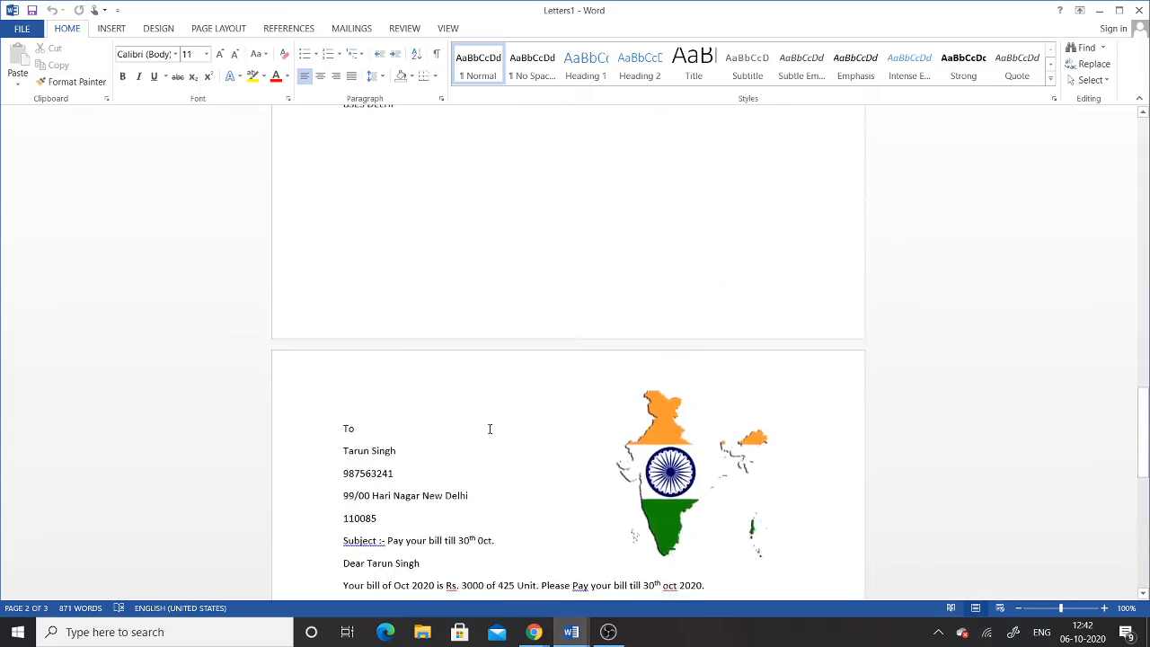
scroll(490, 428, "up", 20)
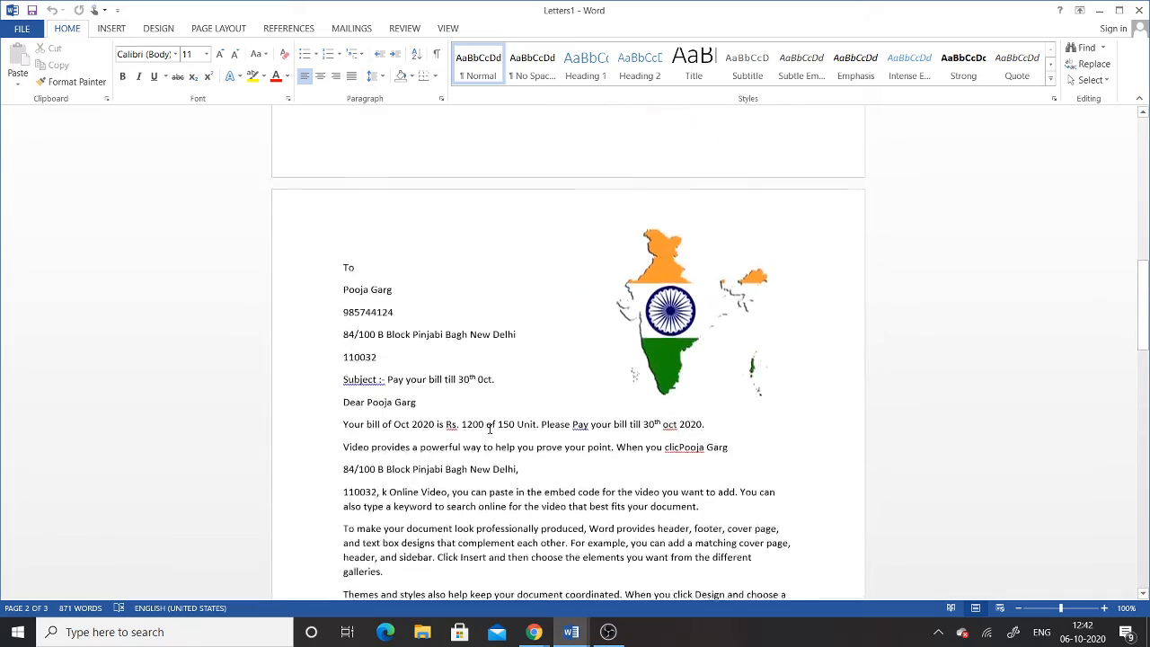
scroll(489, 428, "up", 6)
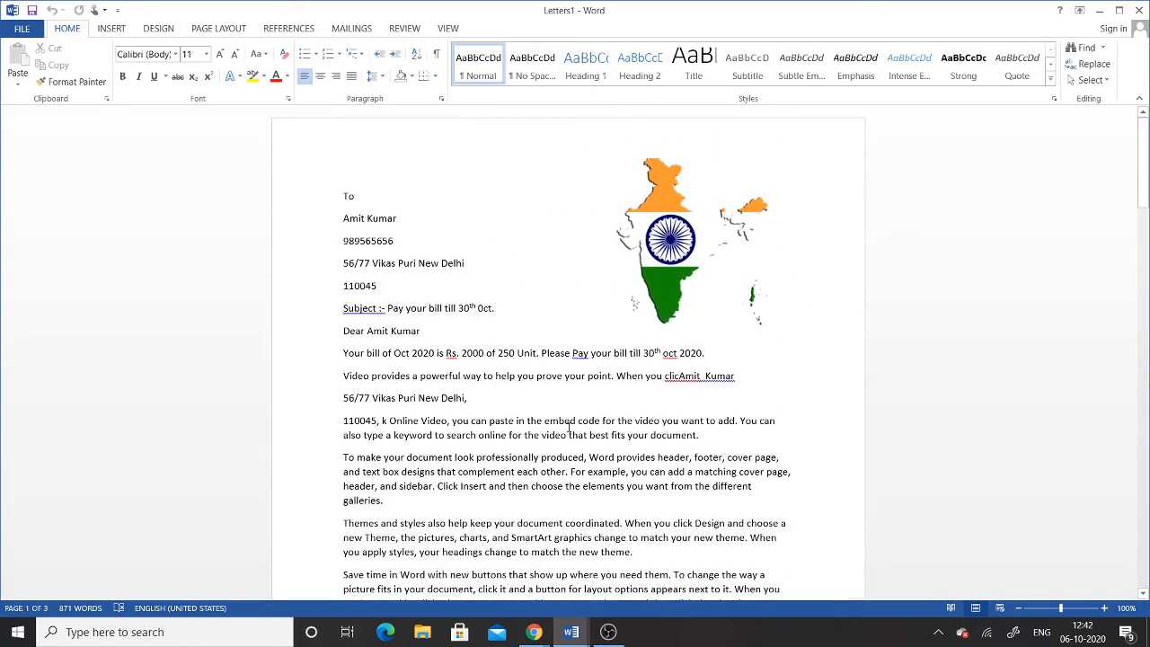
left_click(351, 28)
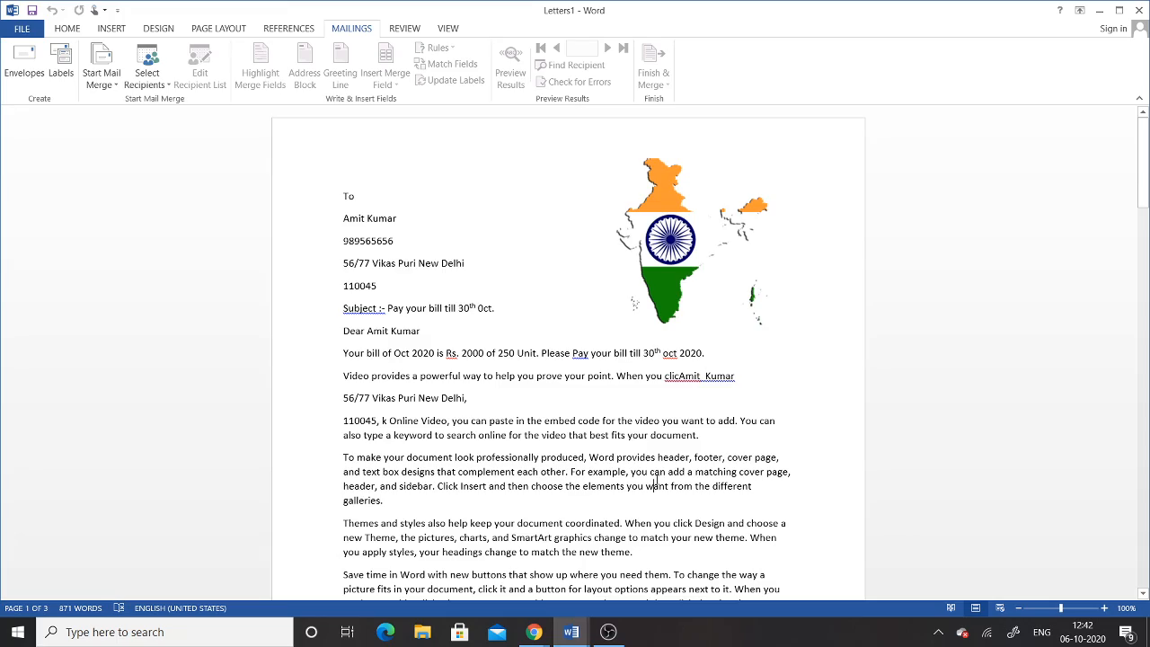
scroll(655, 485, "down", 20)
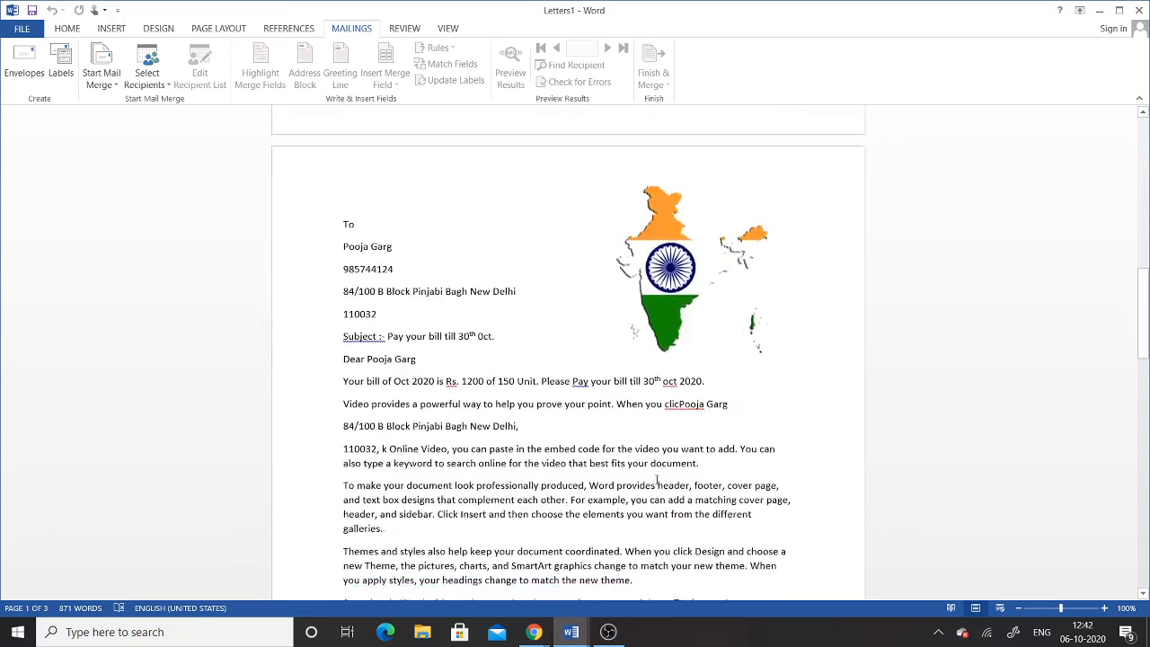
scroll(656, 479, "down", 20)
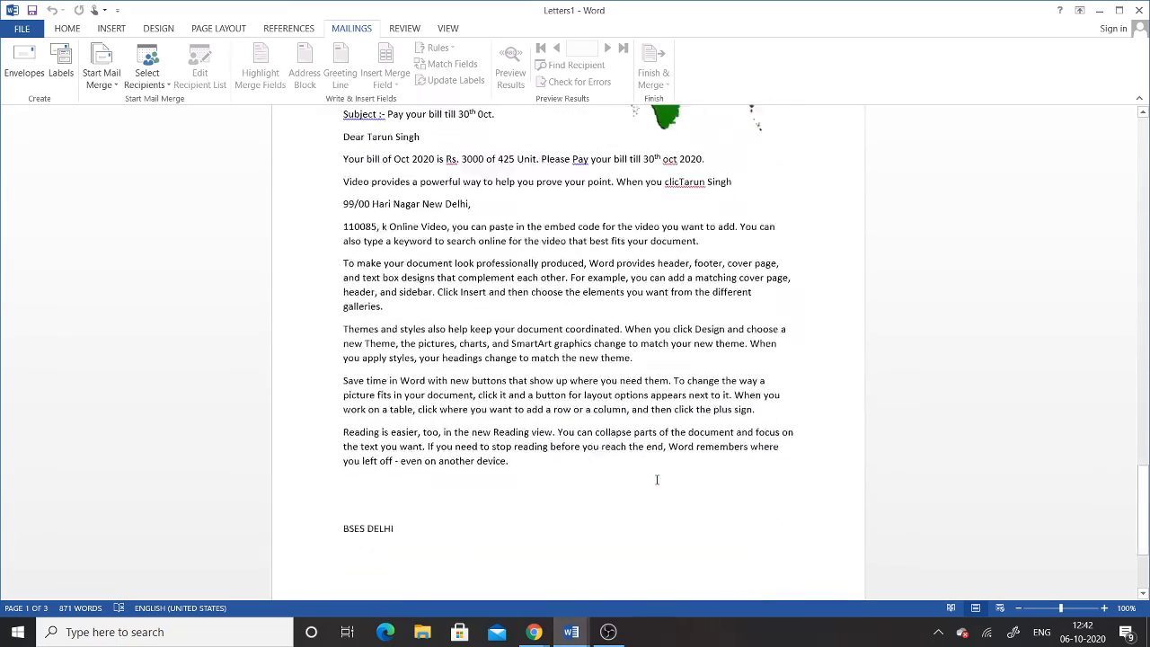
scroll(656, 479, "down", 4)
scroll(657, 479, "up", 20)
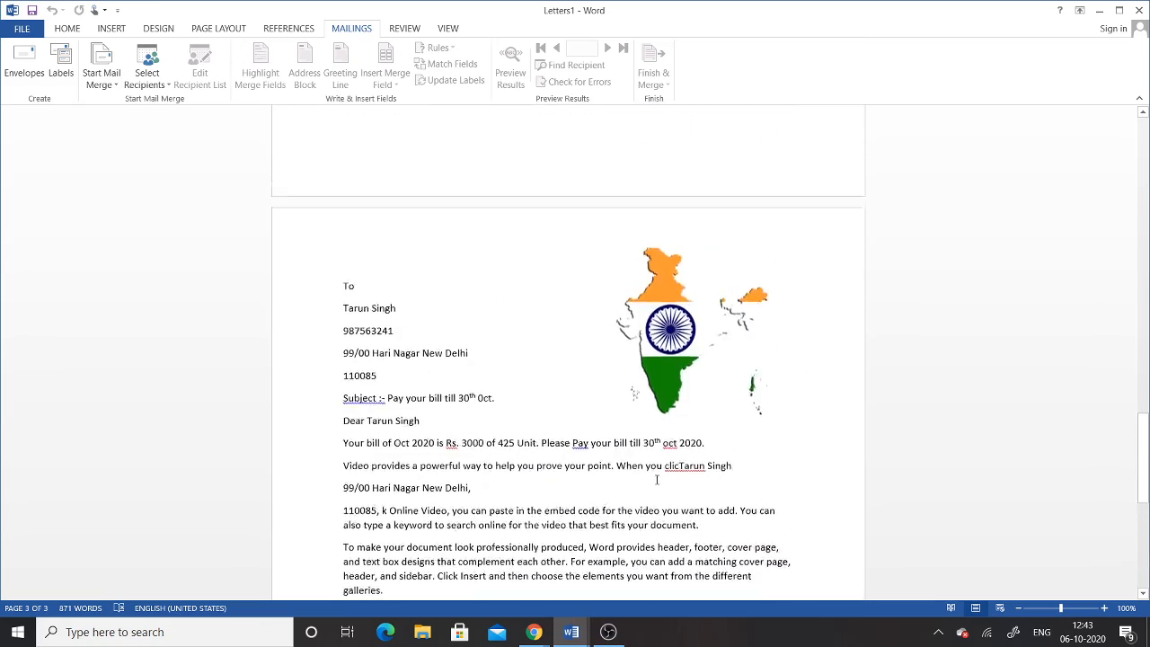
scroll(657, 479, "up", 10)
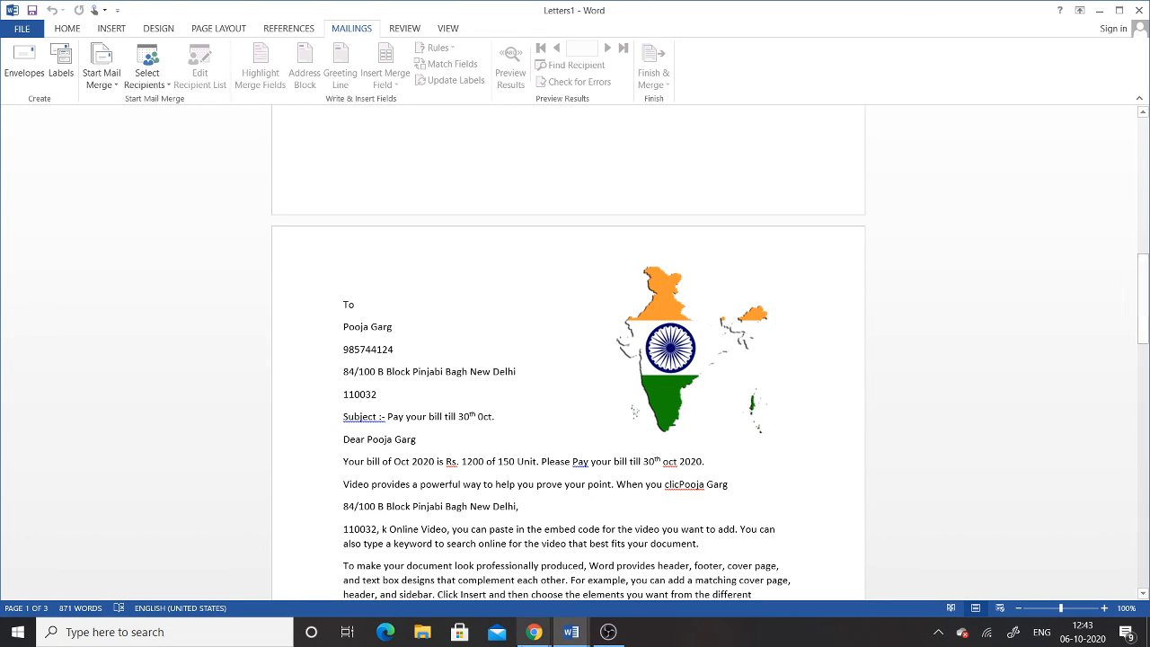
Step: Bring the Google Meet call forward and scroll through its 13-person participant list
mouse_move(536, 634)
left_click(409, 572)
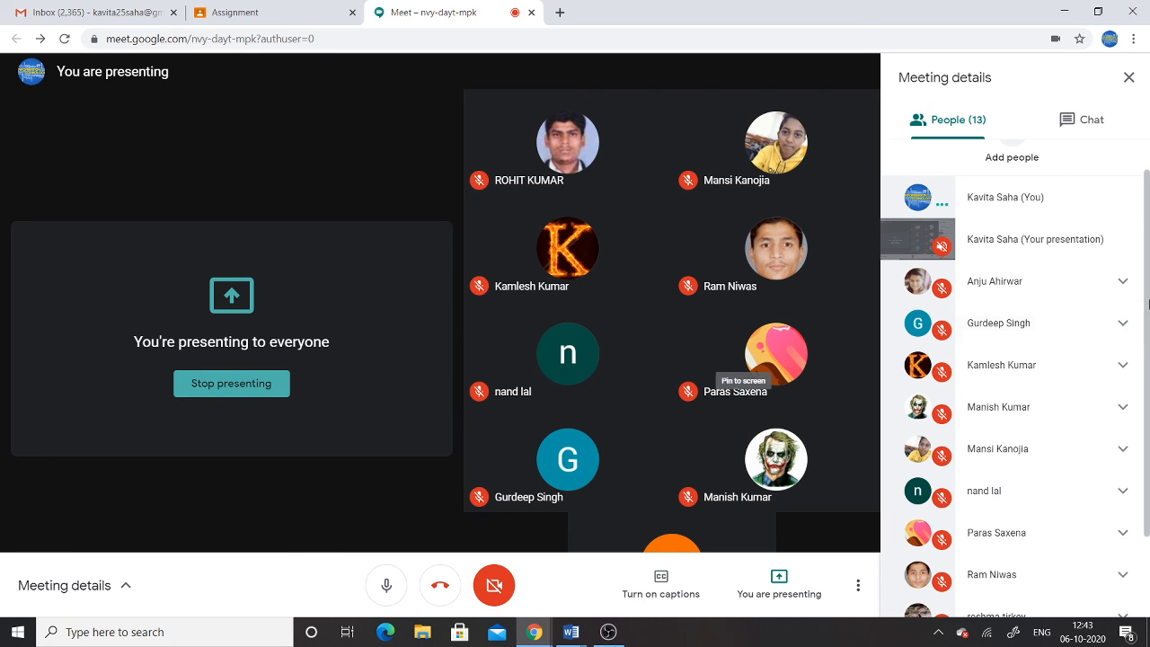
scroll(1147, 270, "down", 2)
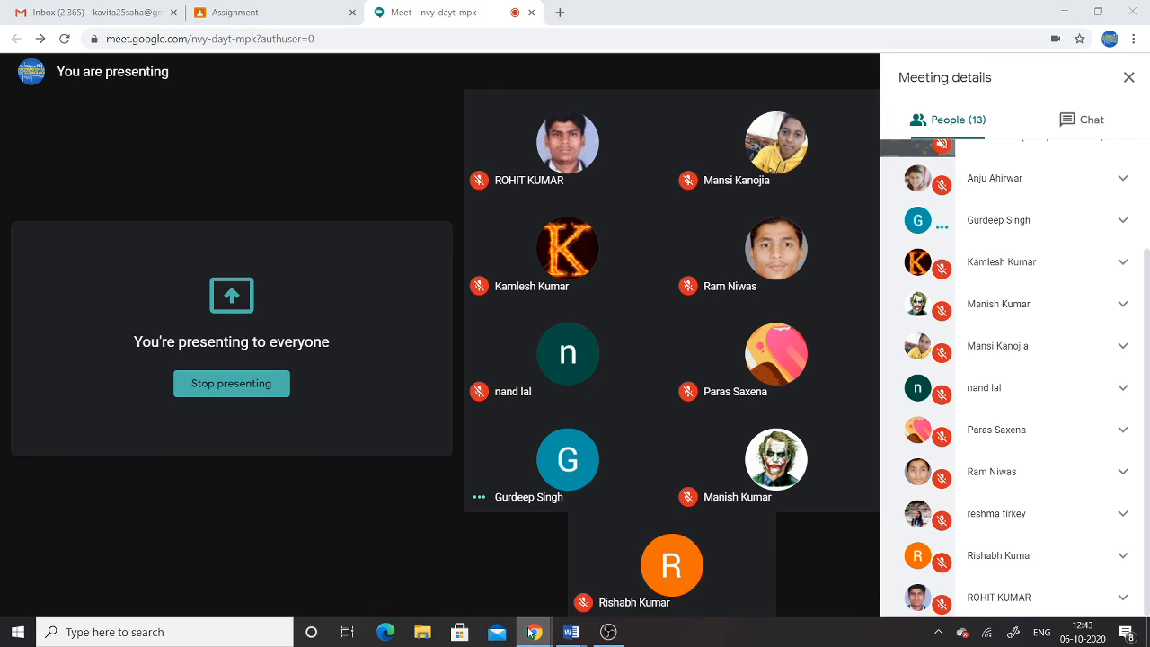
mouse_move(532, 632)
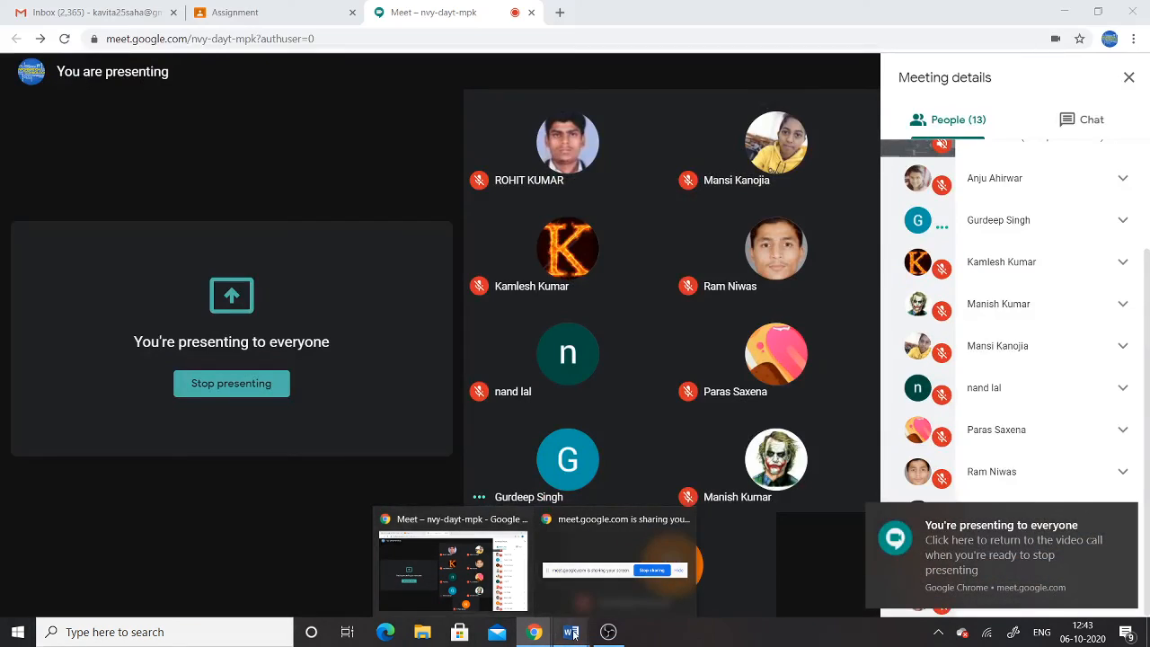
mouse_move(571, 631)
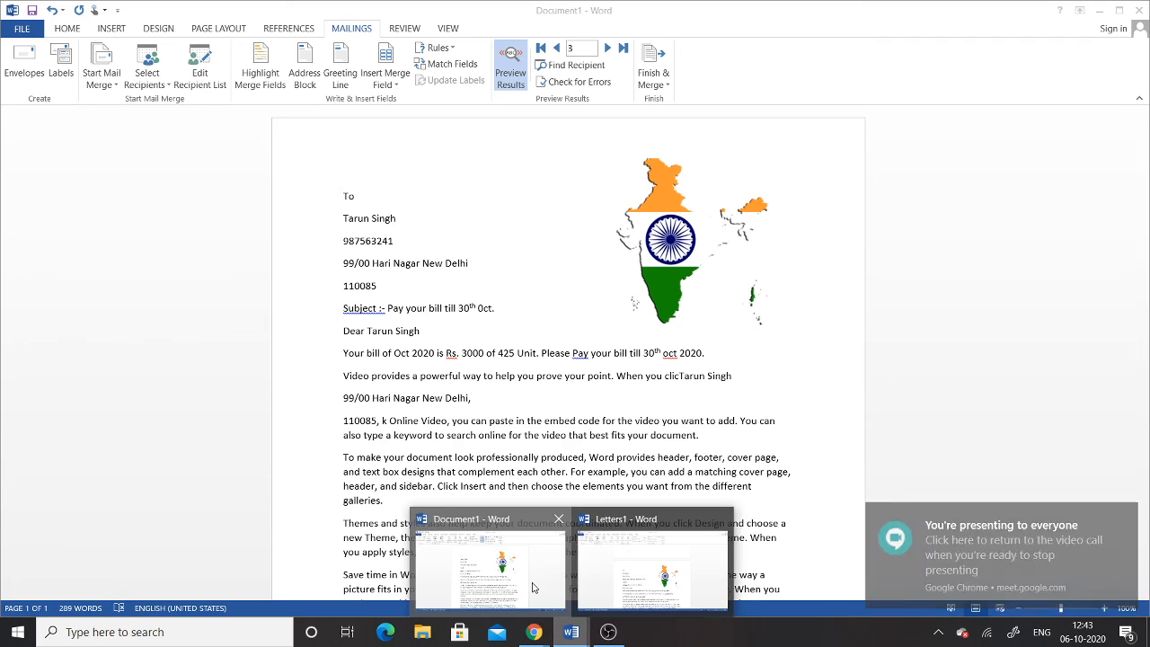
left_click(559, 588)
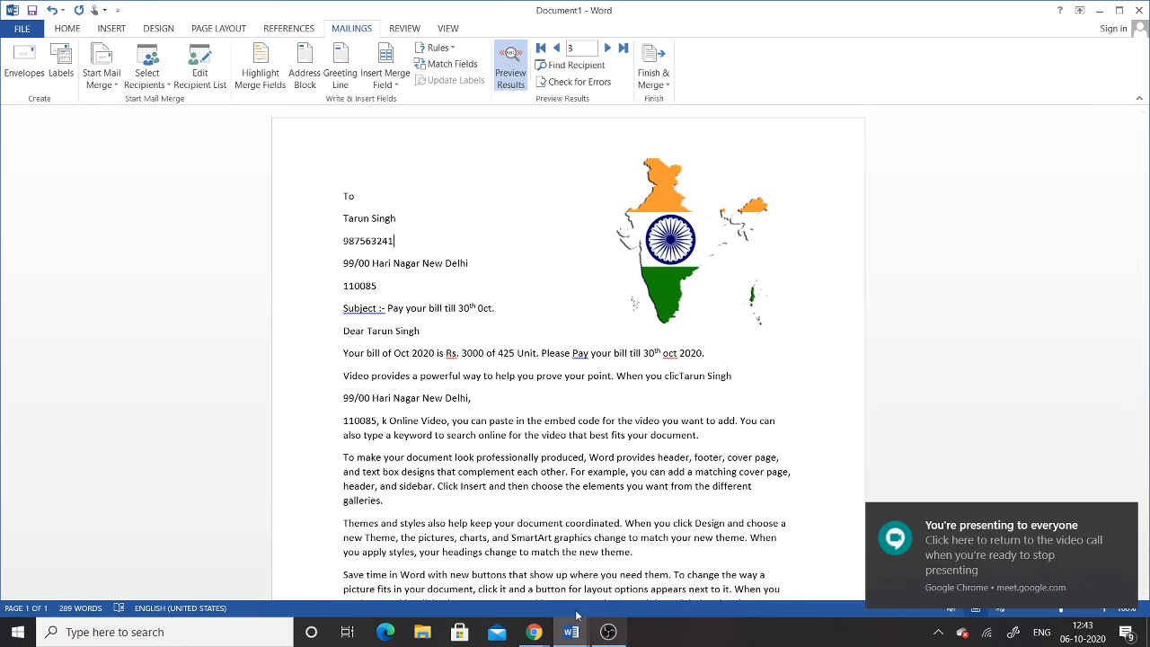
mouse_move(571, 632)
left_click(626, 564)
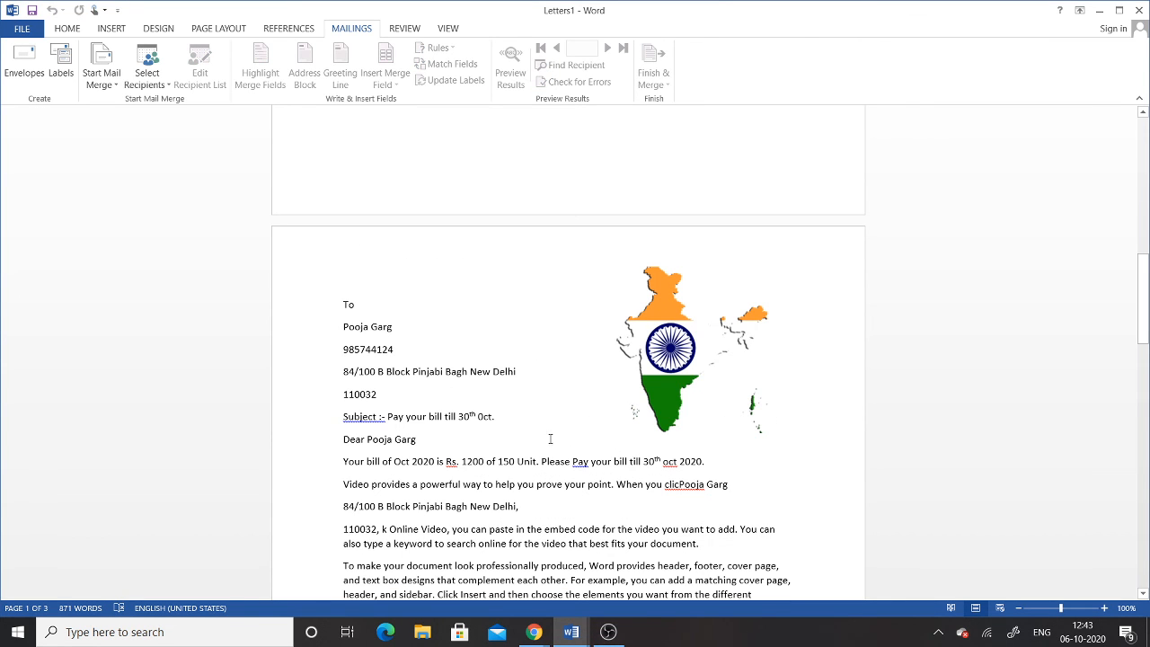
scroll(545, 456, "up", 6)
scroll(545, 456, "up", 4)
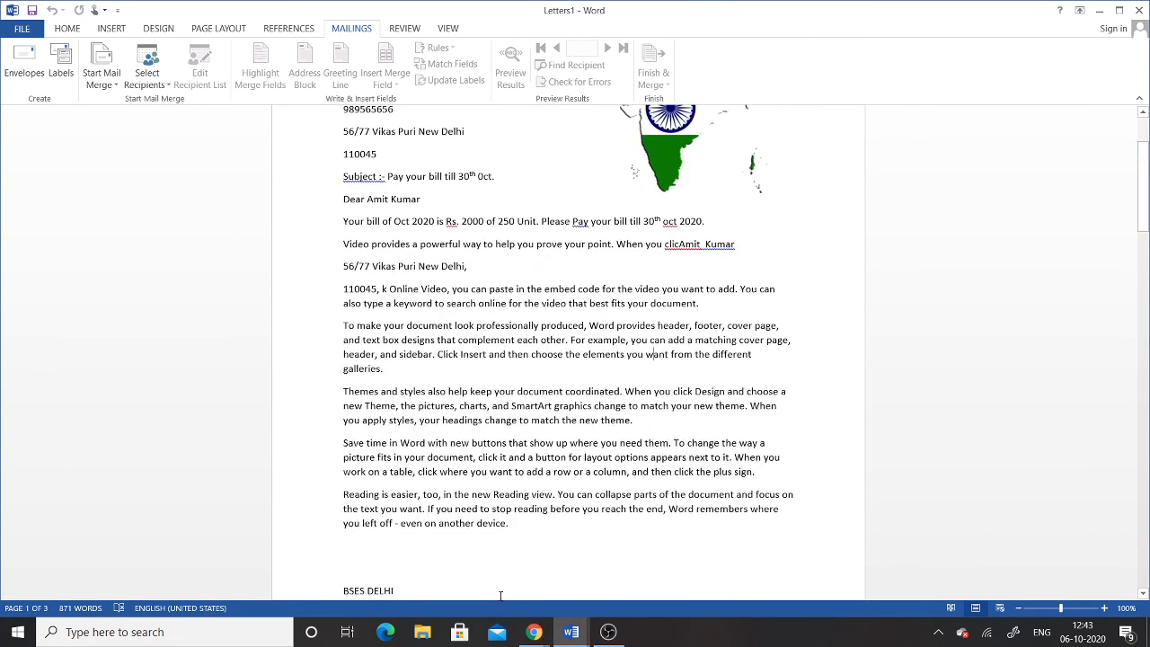
mouse_move(566, 639)
left_click(509, 584)
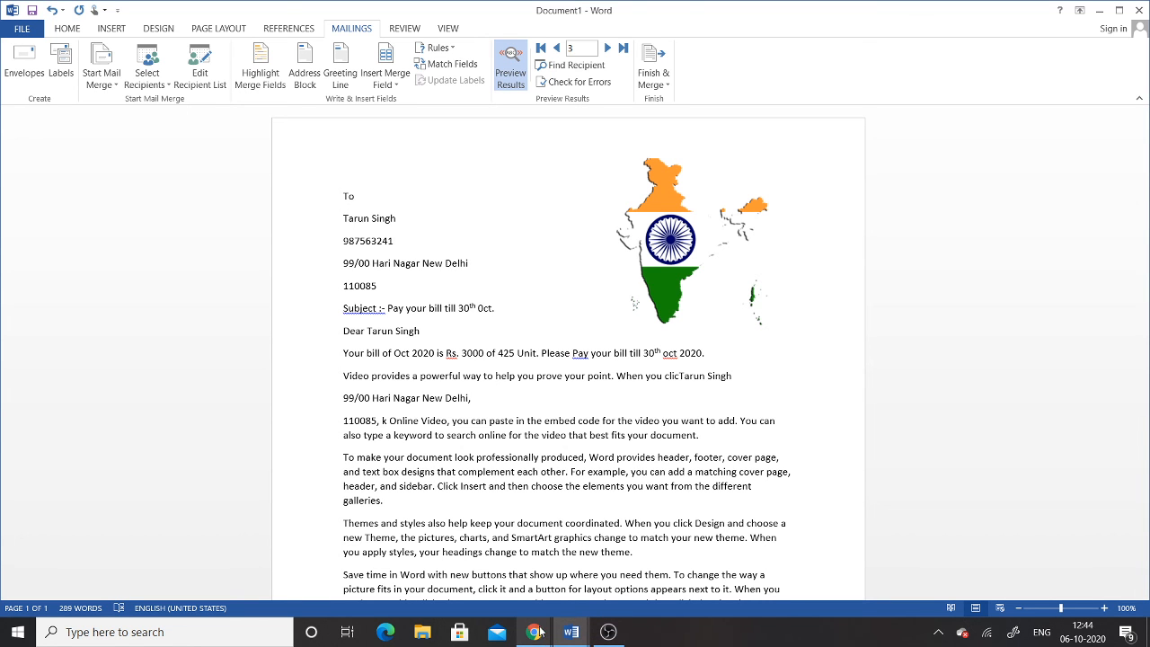
mouse_move(533, 634)
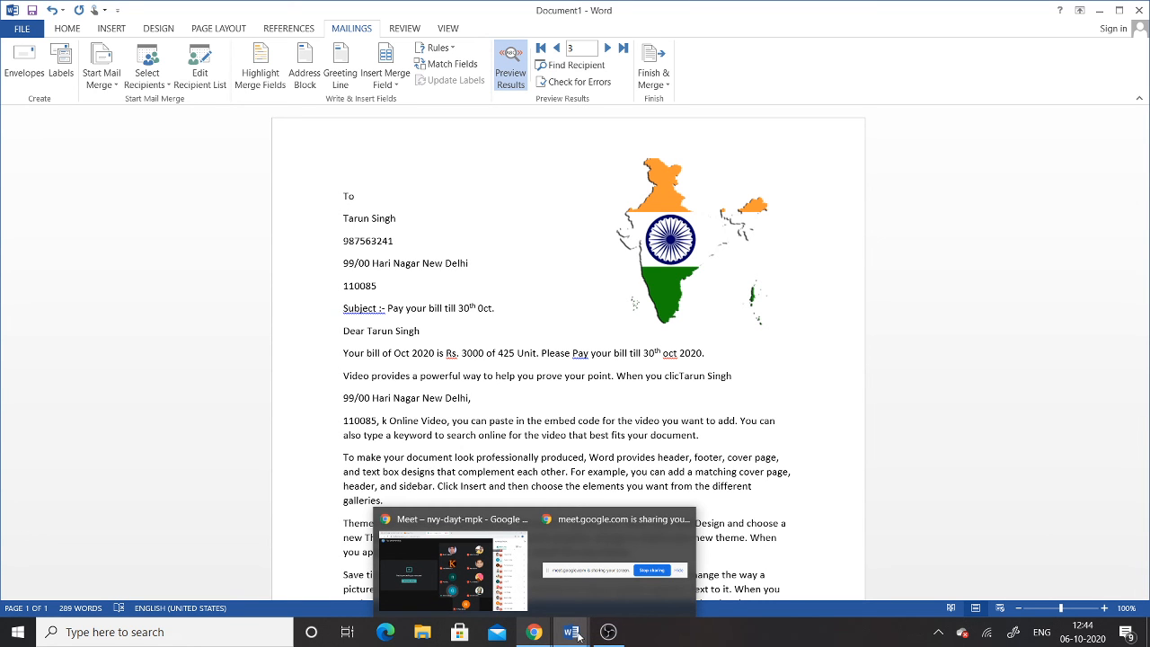